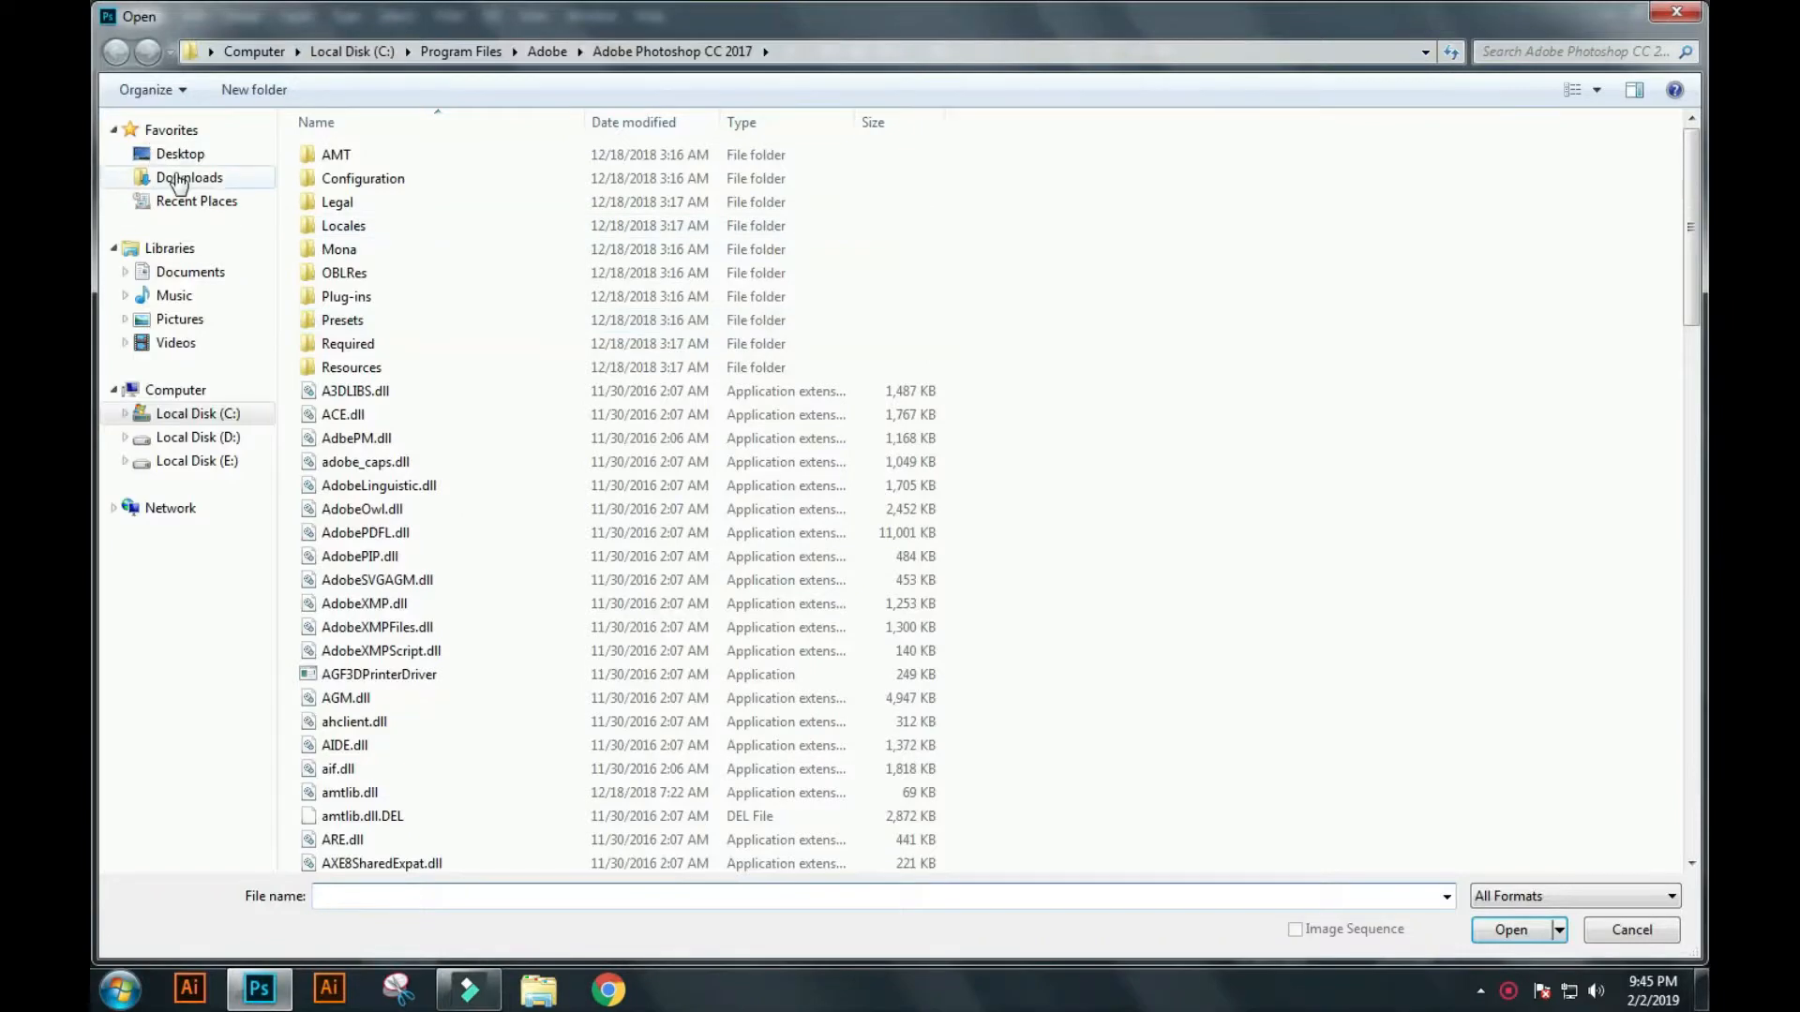
Open the wedding JPEG from the Downloads folder and crop it to a square around the bride.
click(1224, 246)
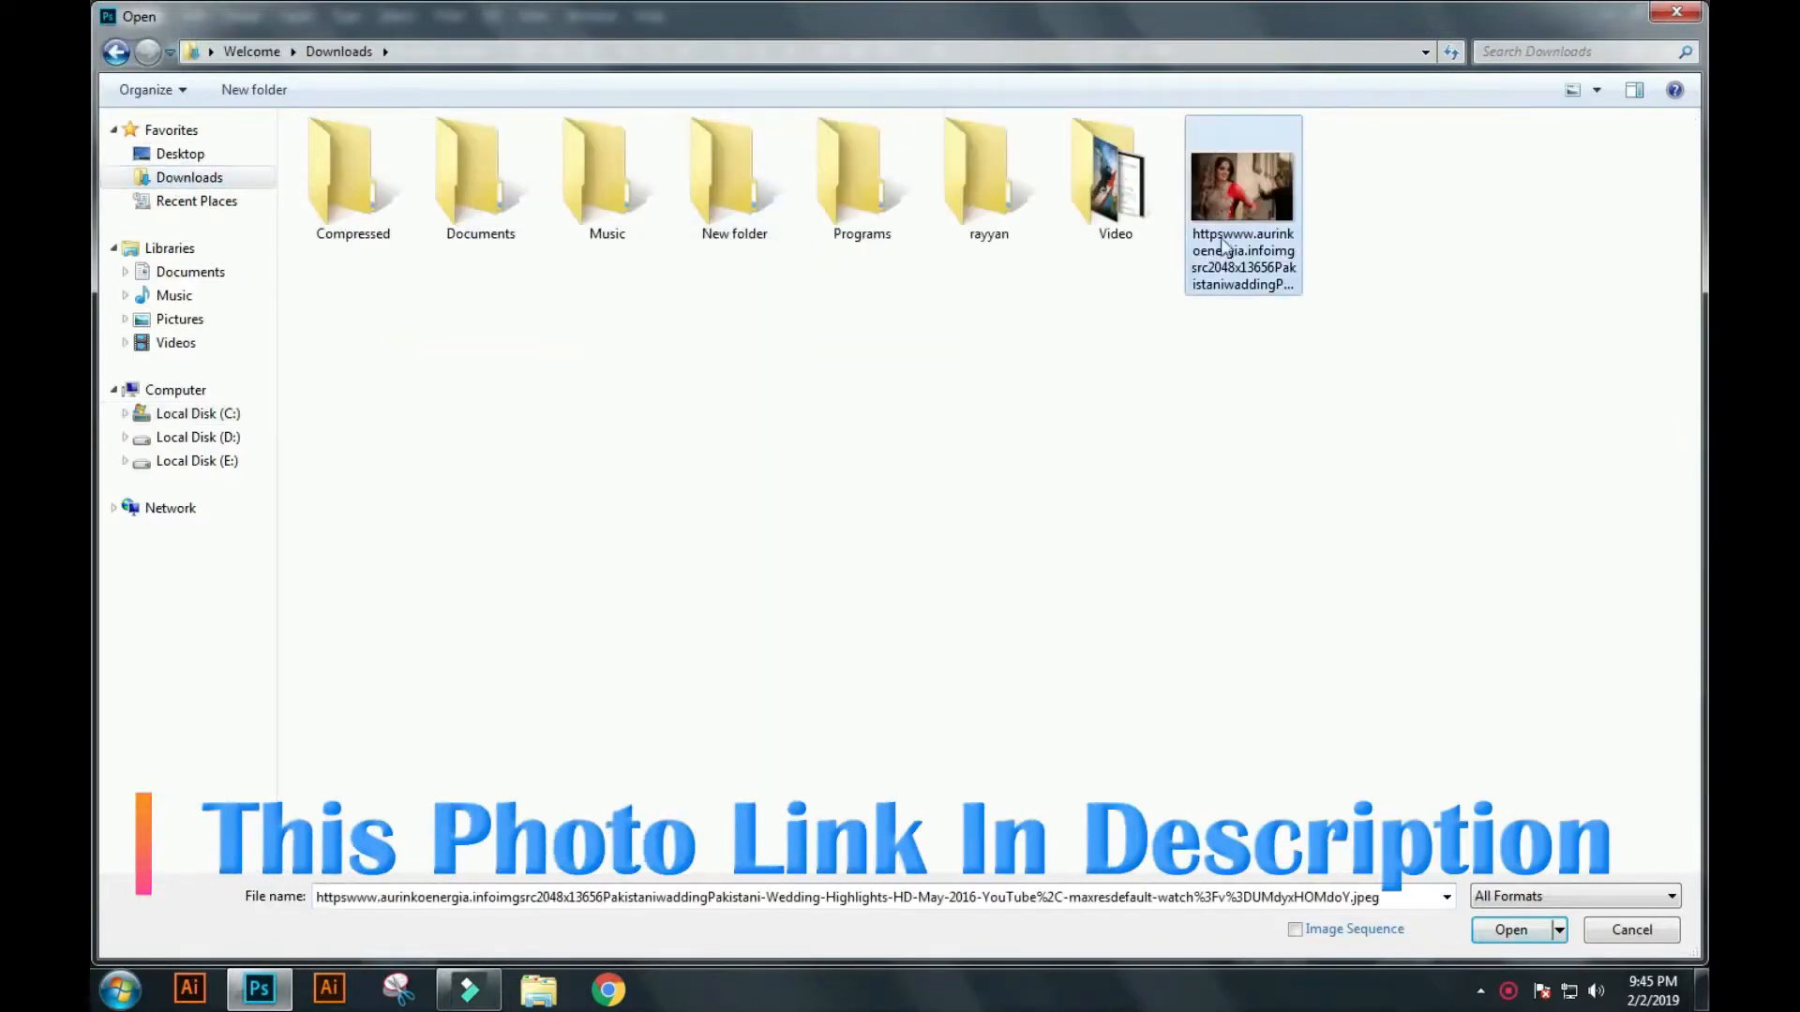
click(1522, 931)
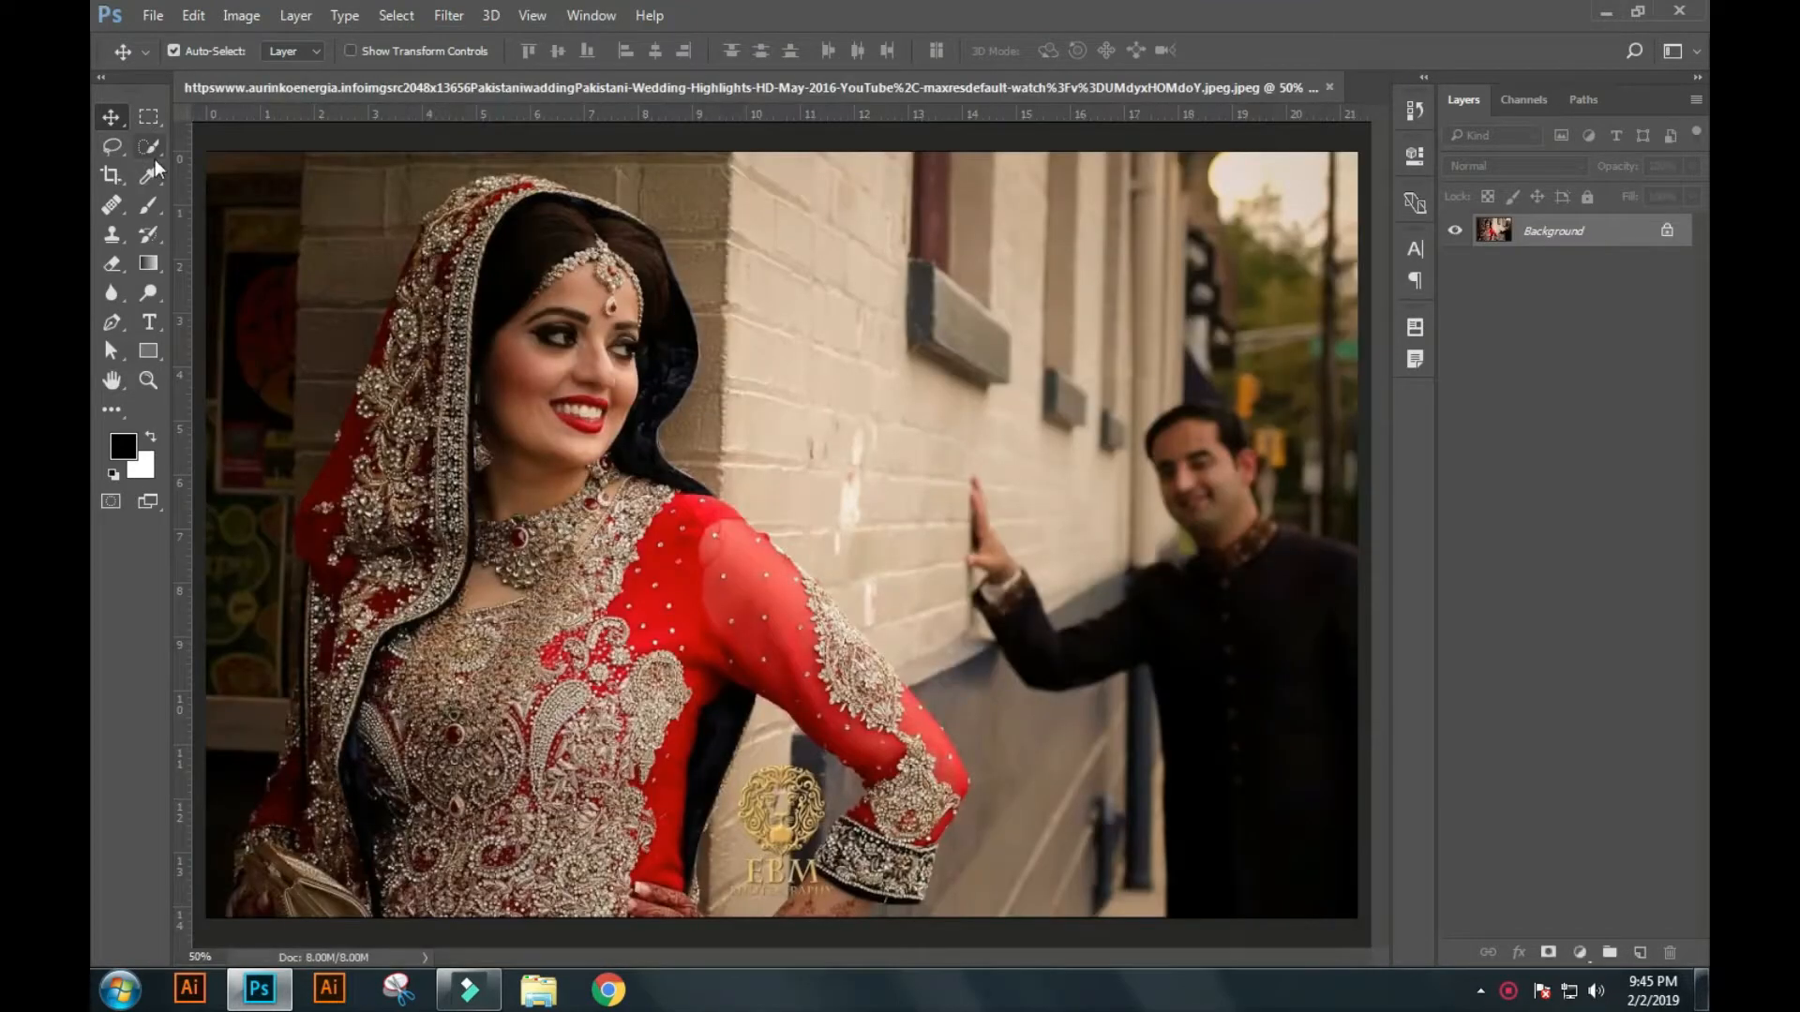
key(c)
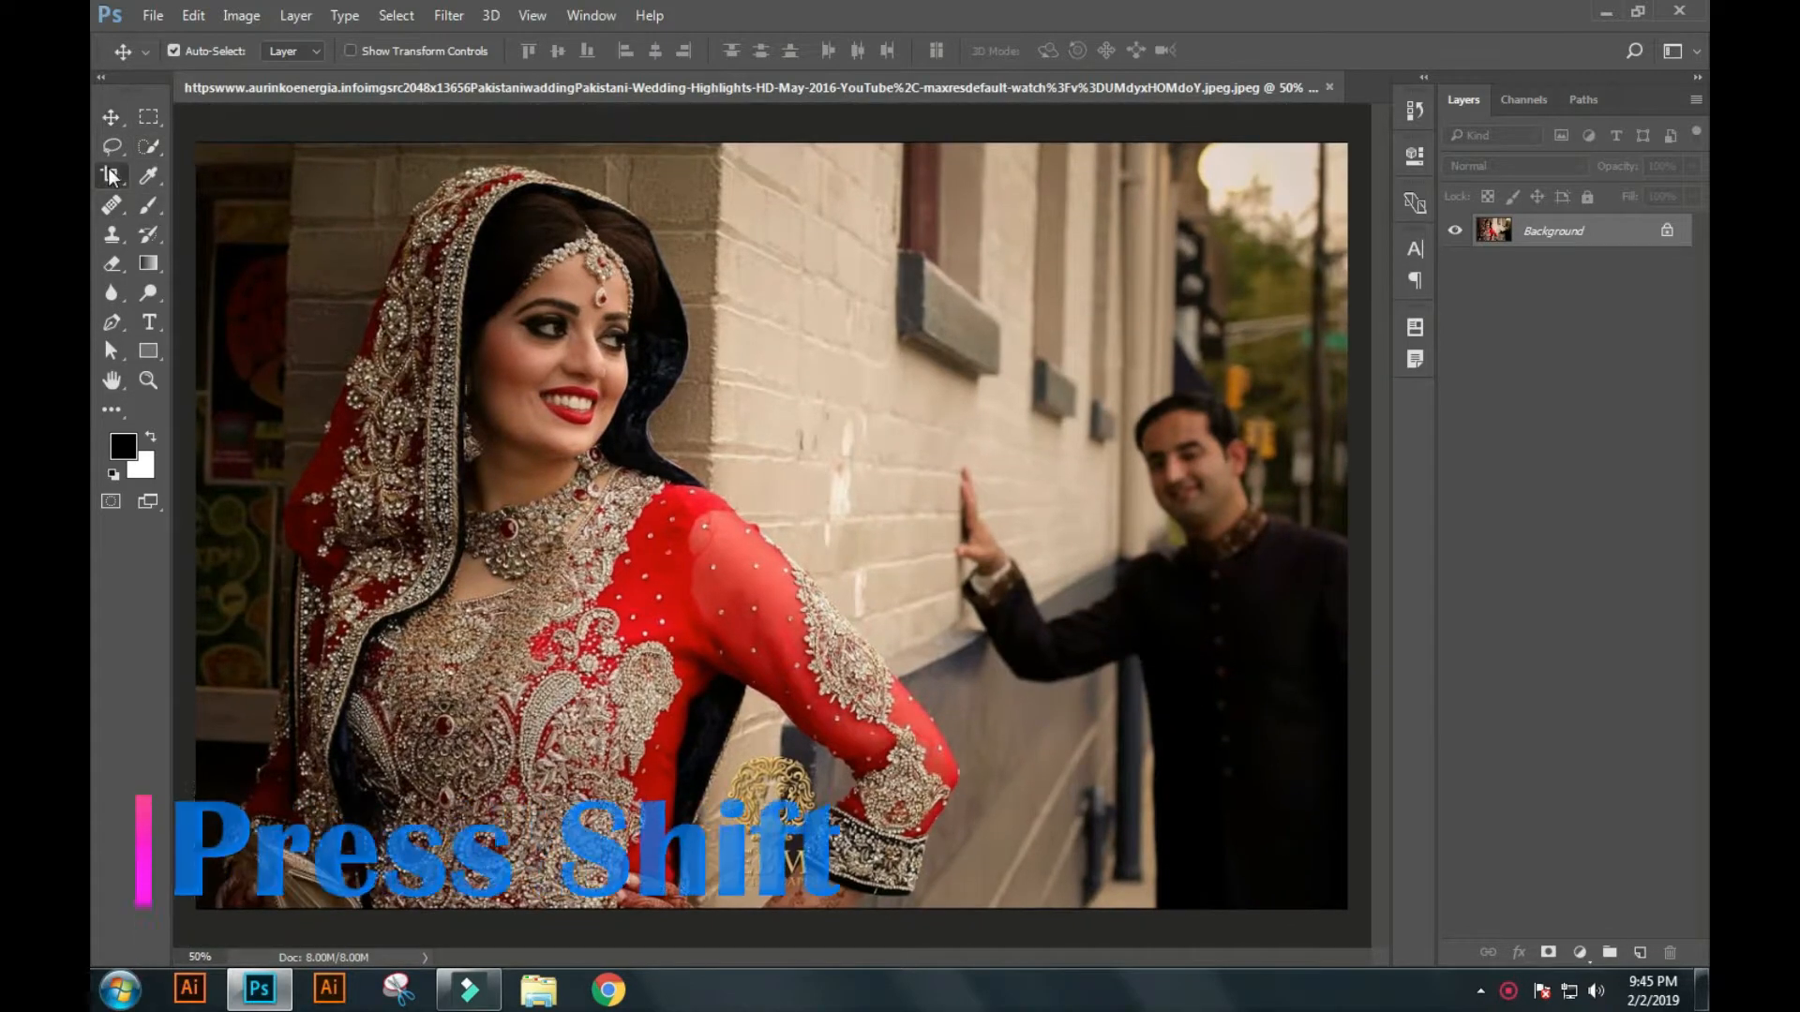
drag(221, 161, 712, 650)
drag(825, 841, 985, 975)
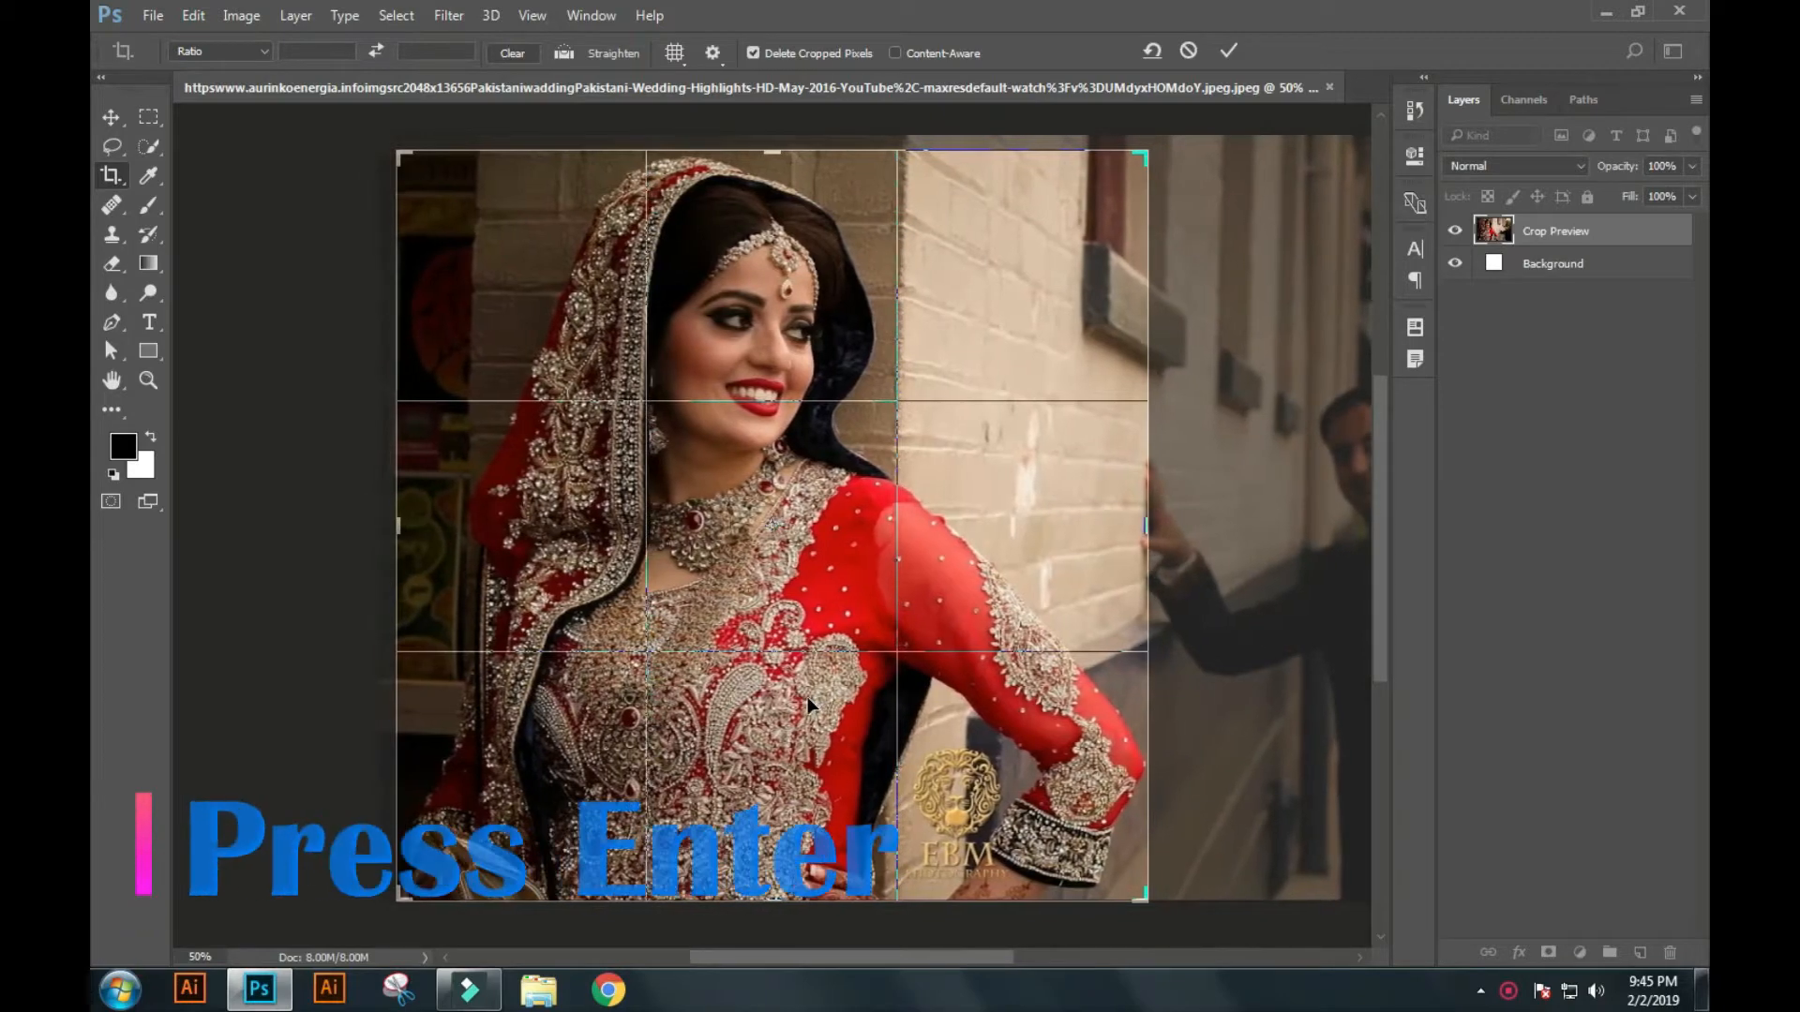
key(Return)
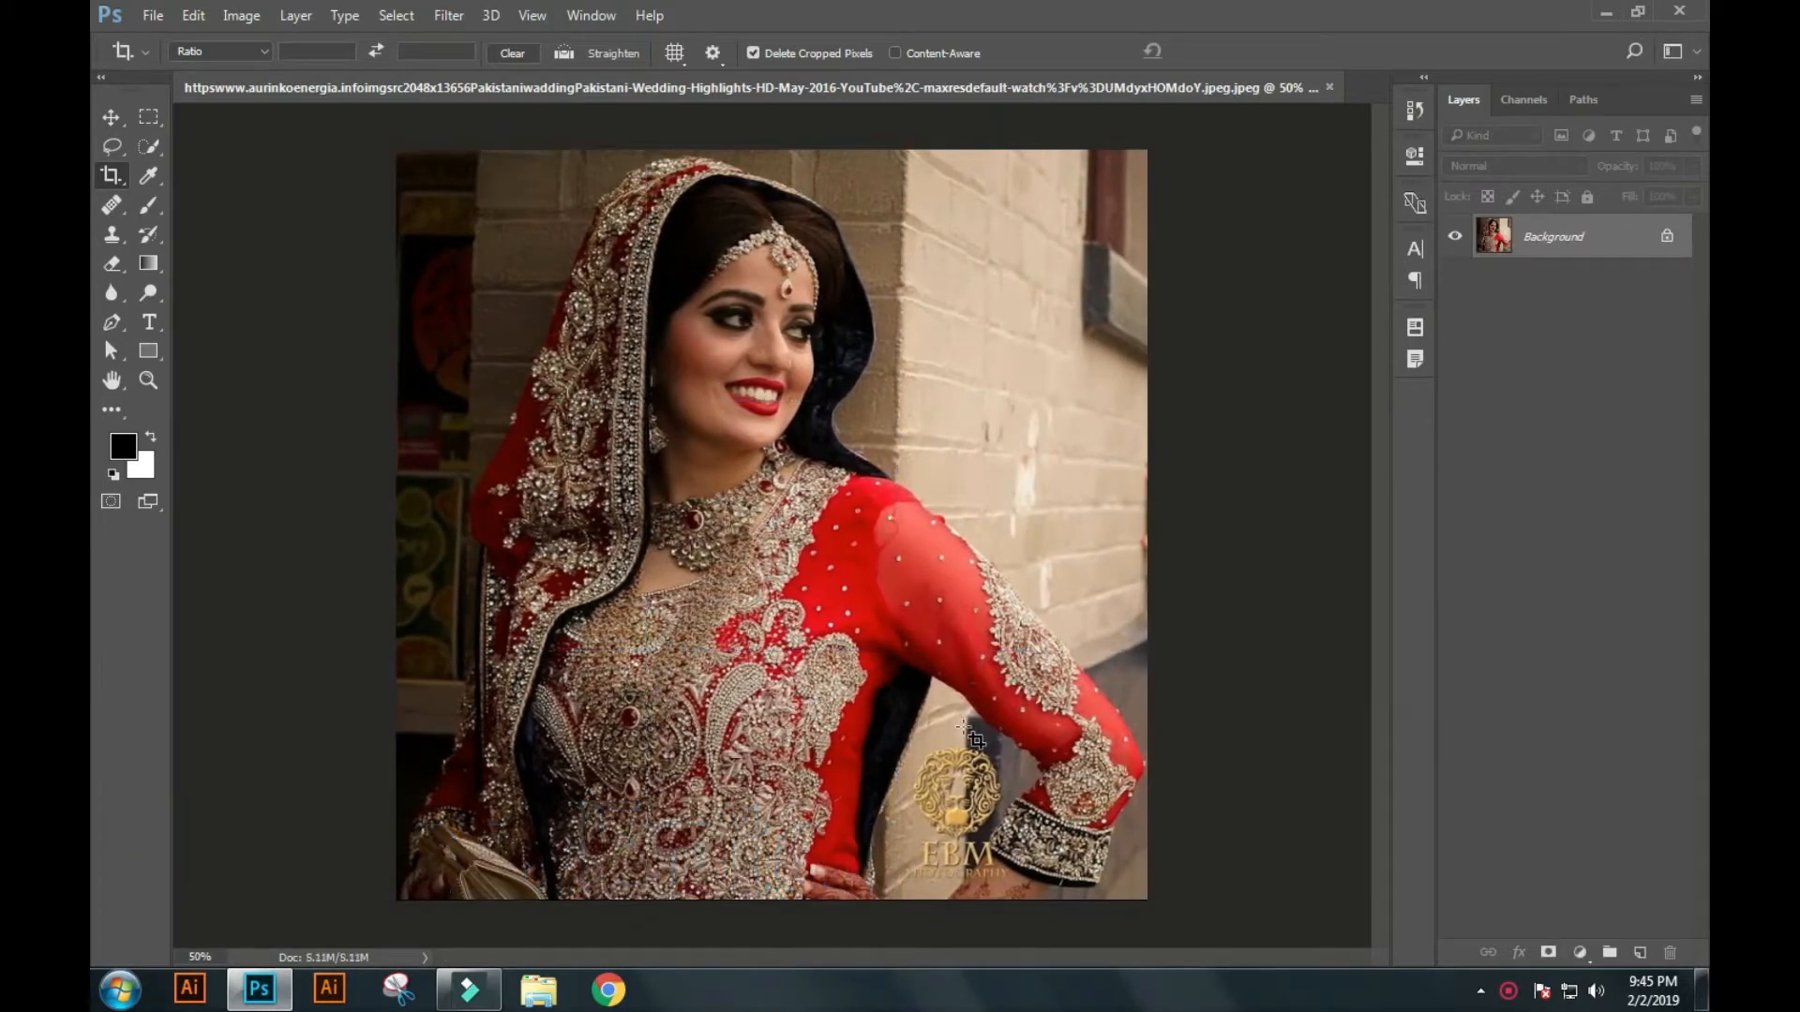
Duplicate the background photo twice and add an empty layer above the copies.
key(ctrl+j)
key(ctrl+j)
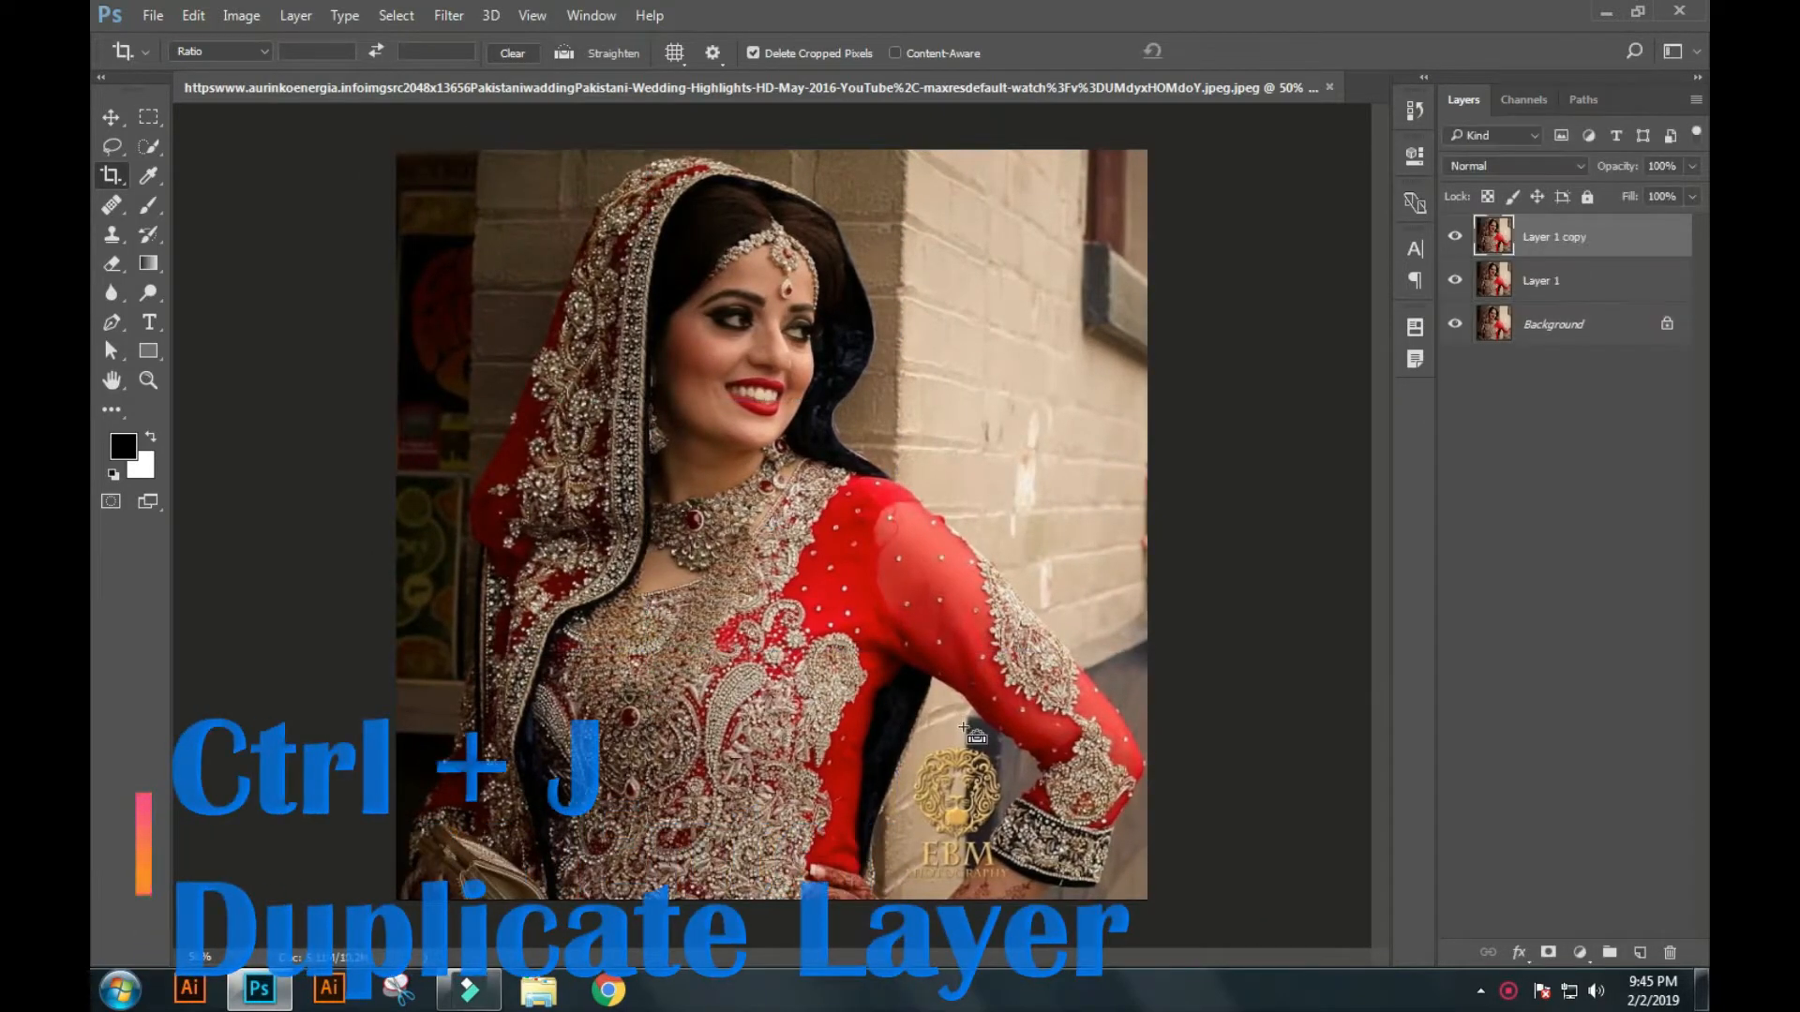
click(1639, 952)
click(145, 117)
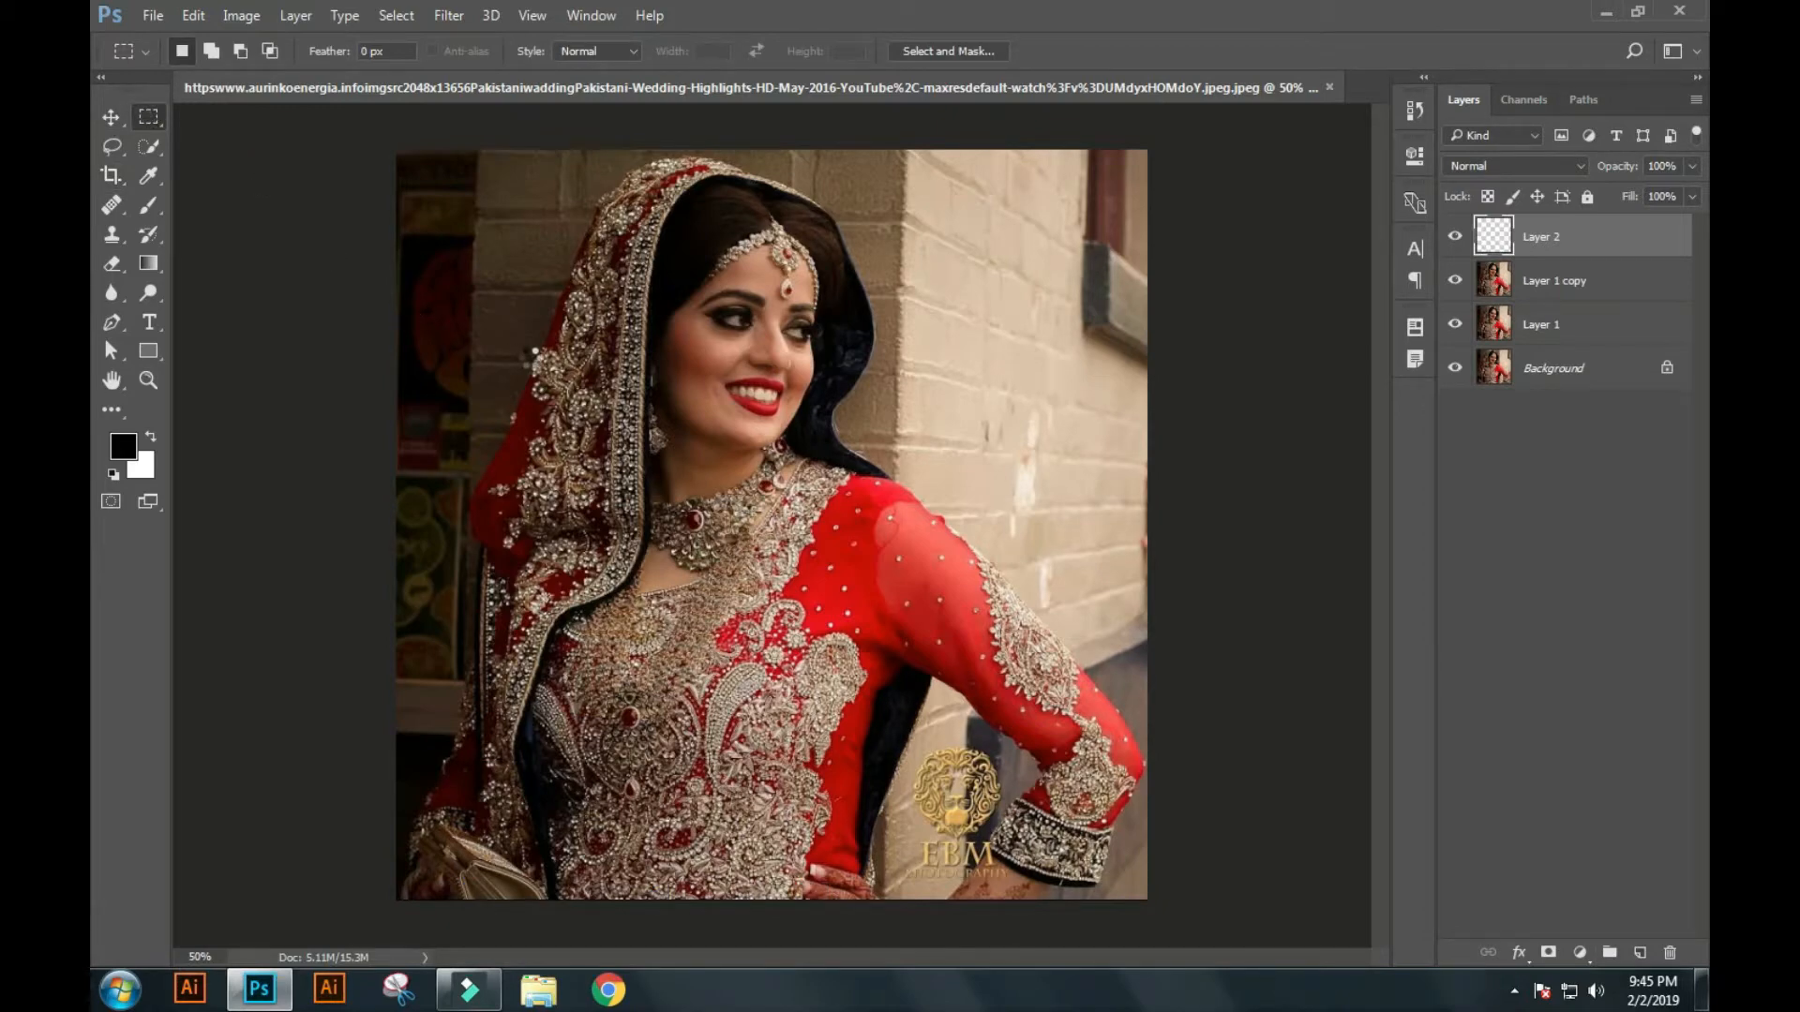
Set the grid to a gridline every 2 inches with 2 subdivisions and show it over the photo.
key(ctrl+k)
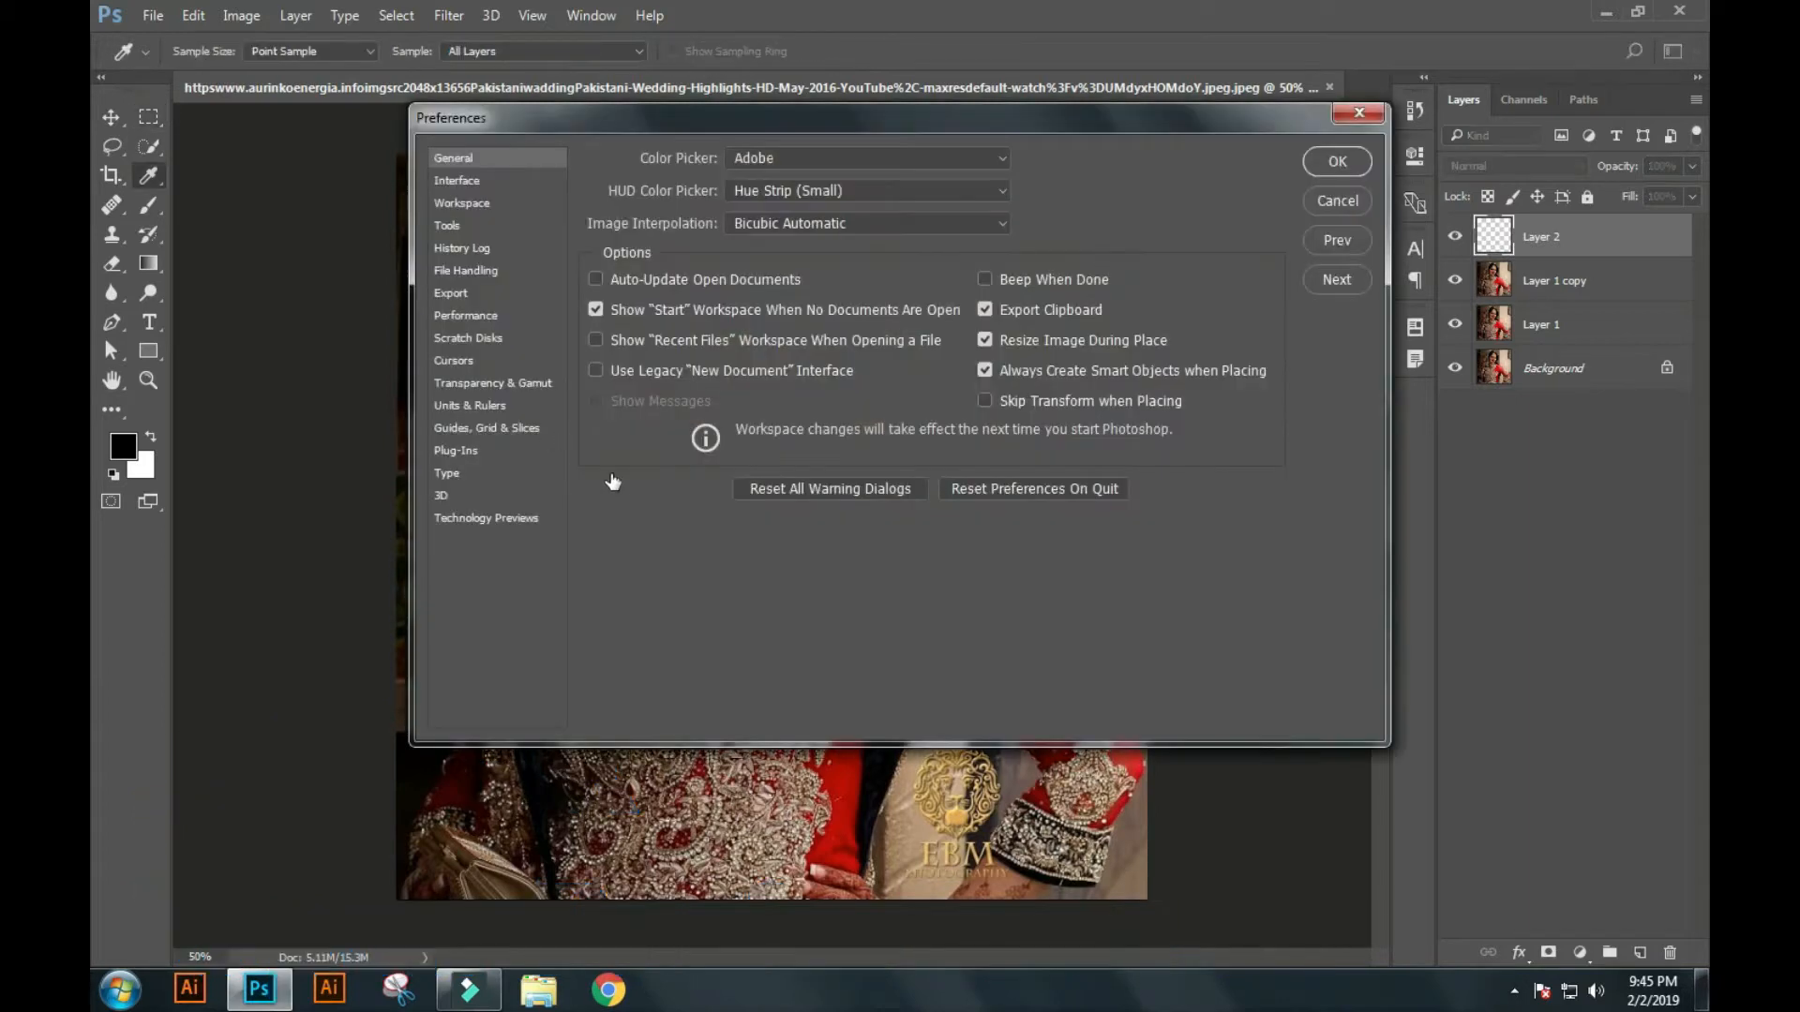
click(489, 429)
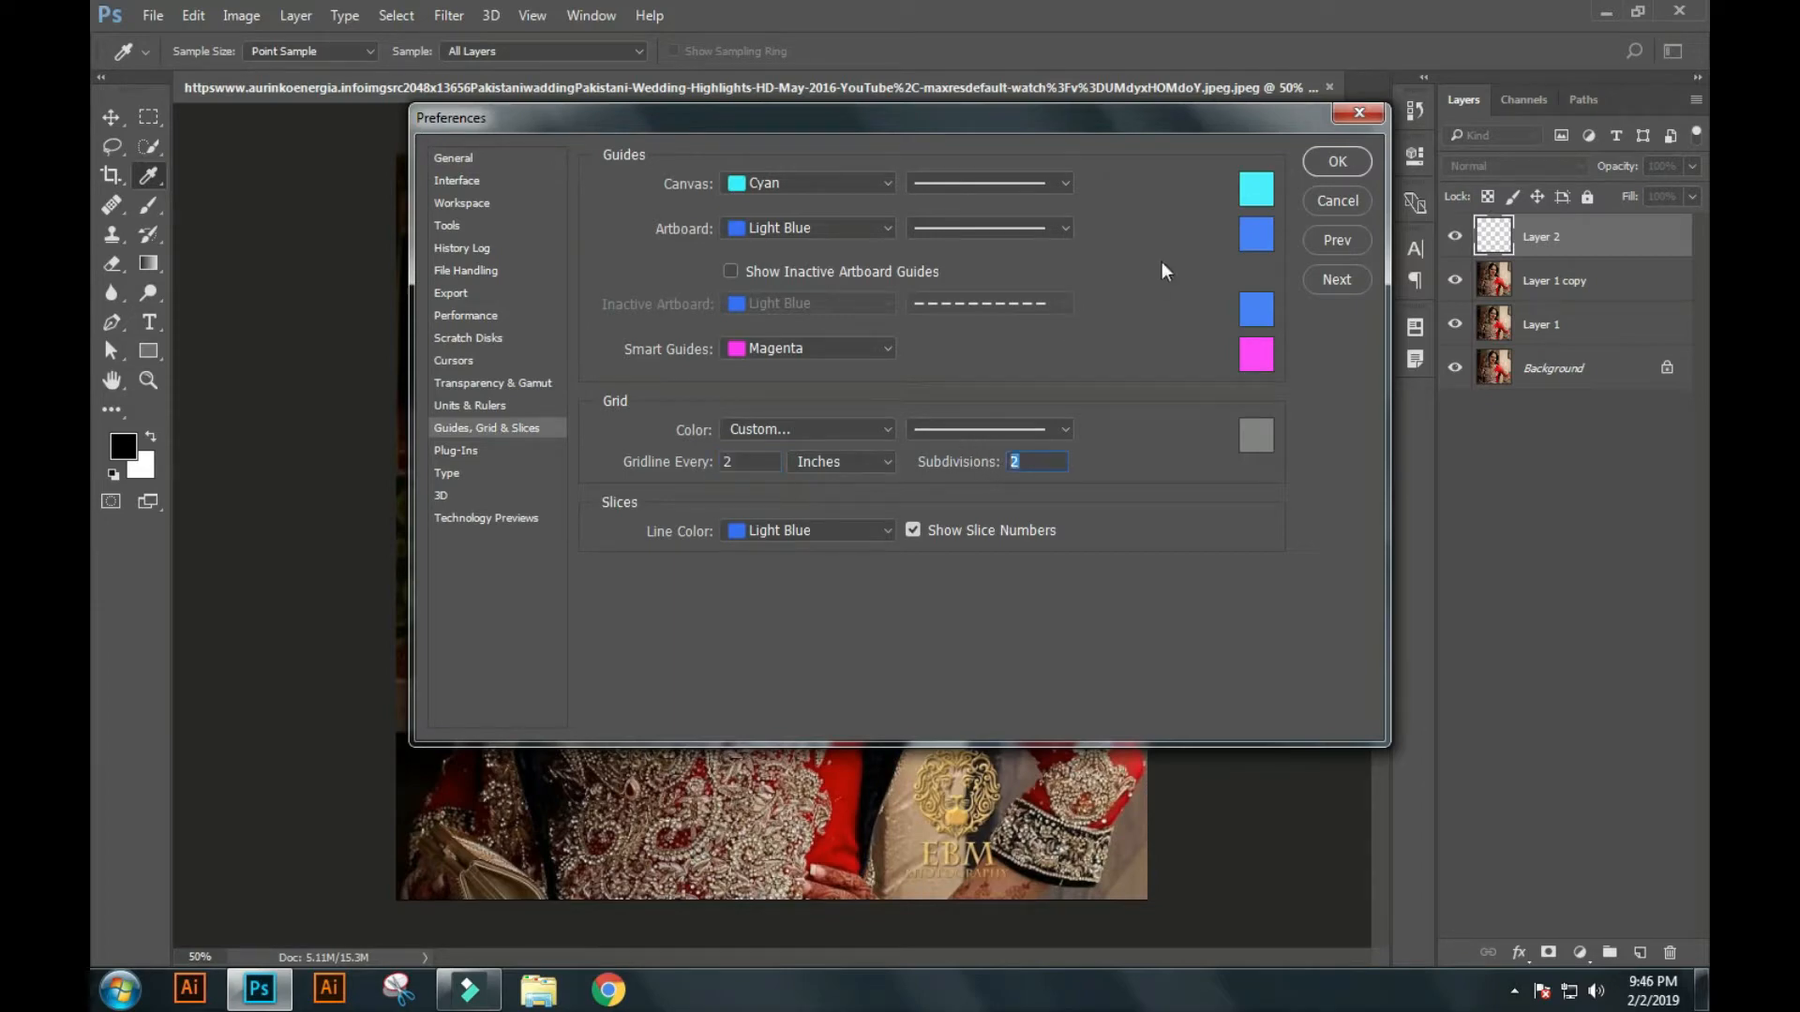
key(Escape)
key(m)
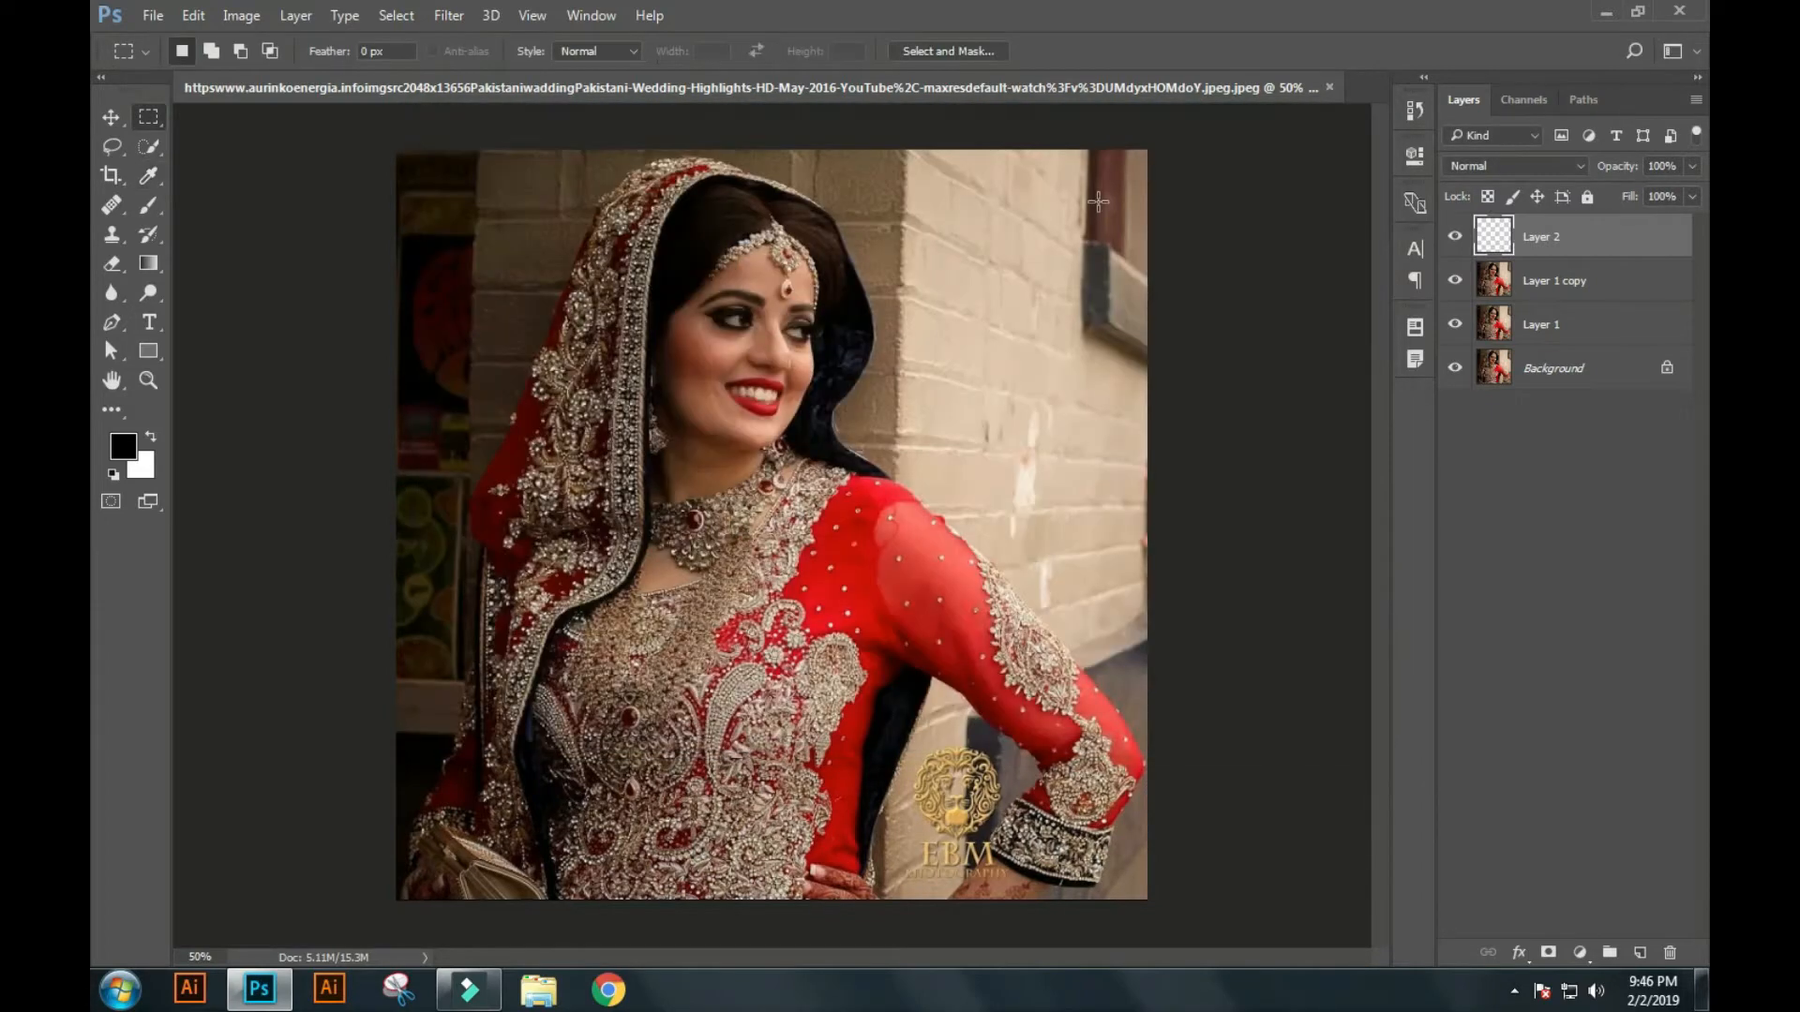
key(ctrl+apostrophe)
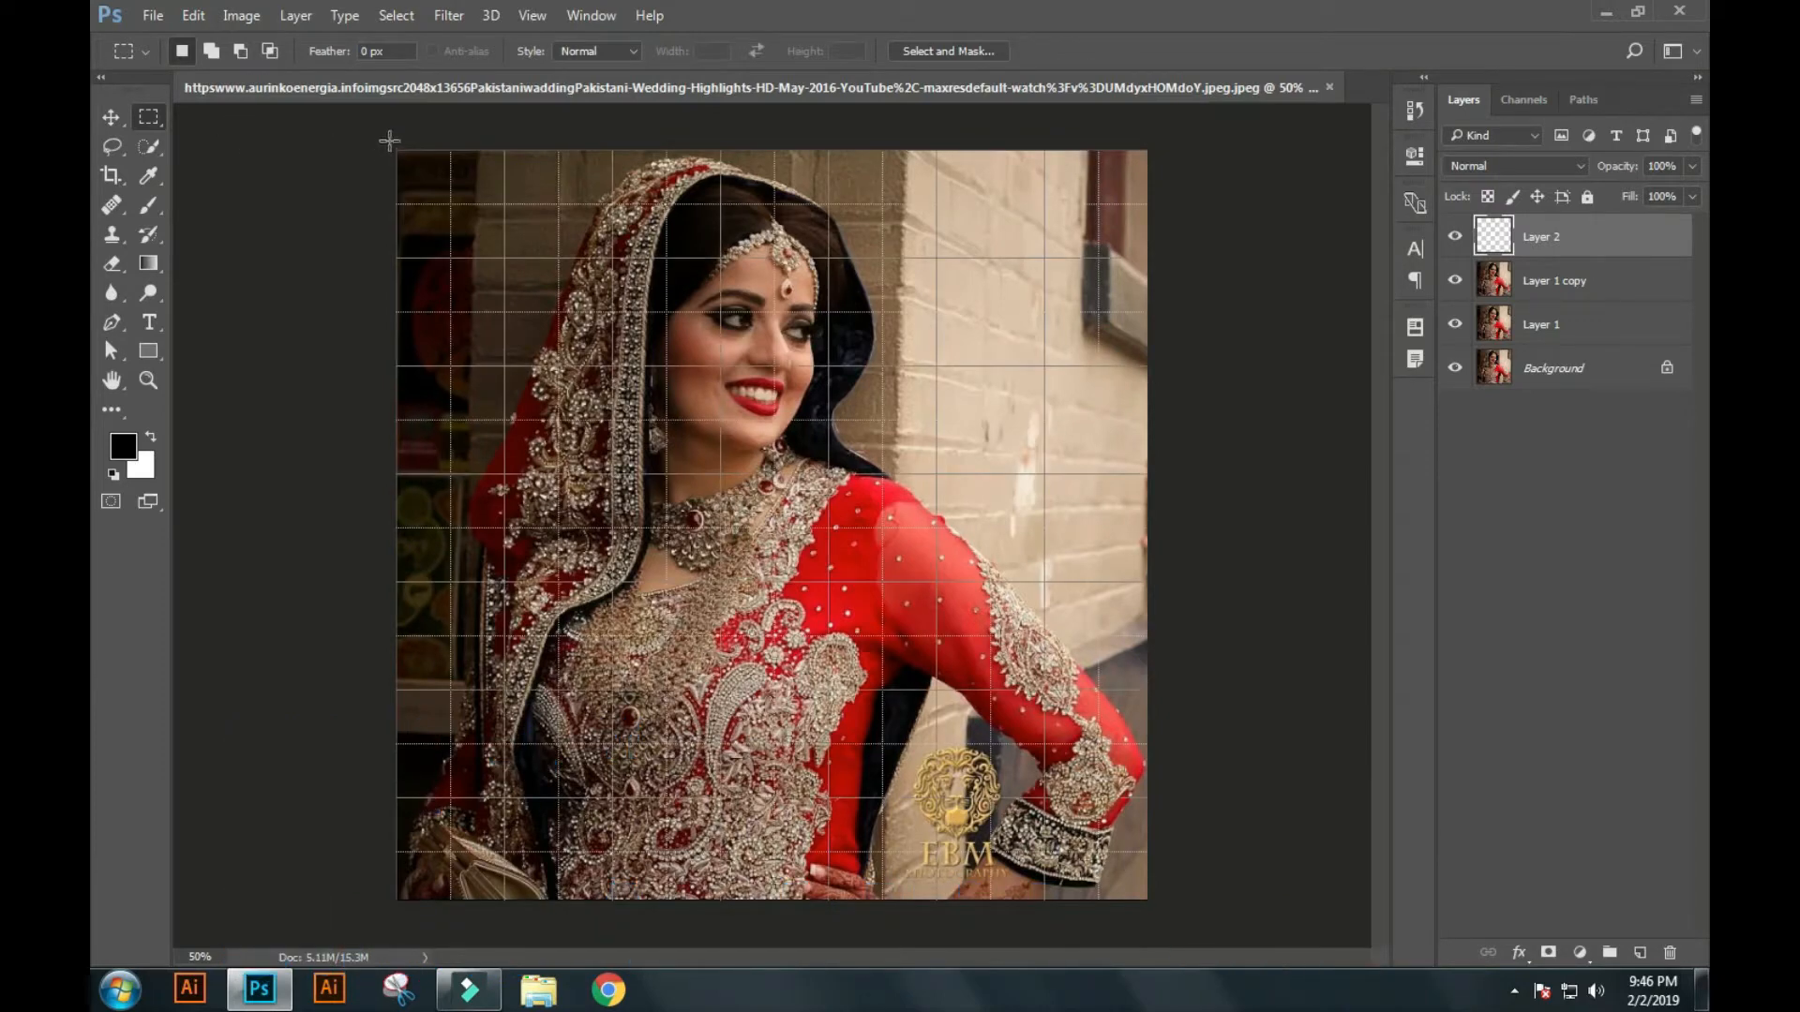
Fill a 1-inch-wide, full-height strip along the photo's left edge with white on the empty layer and deselect it.
drag(396, 151, 450, 898)
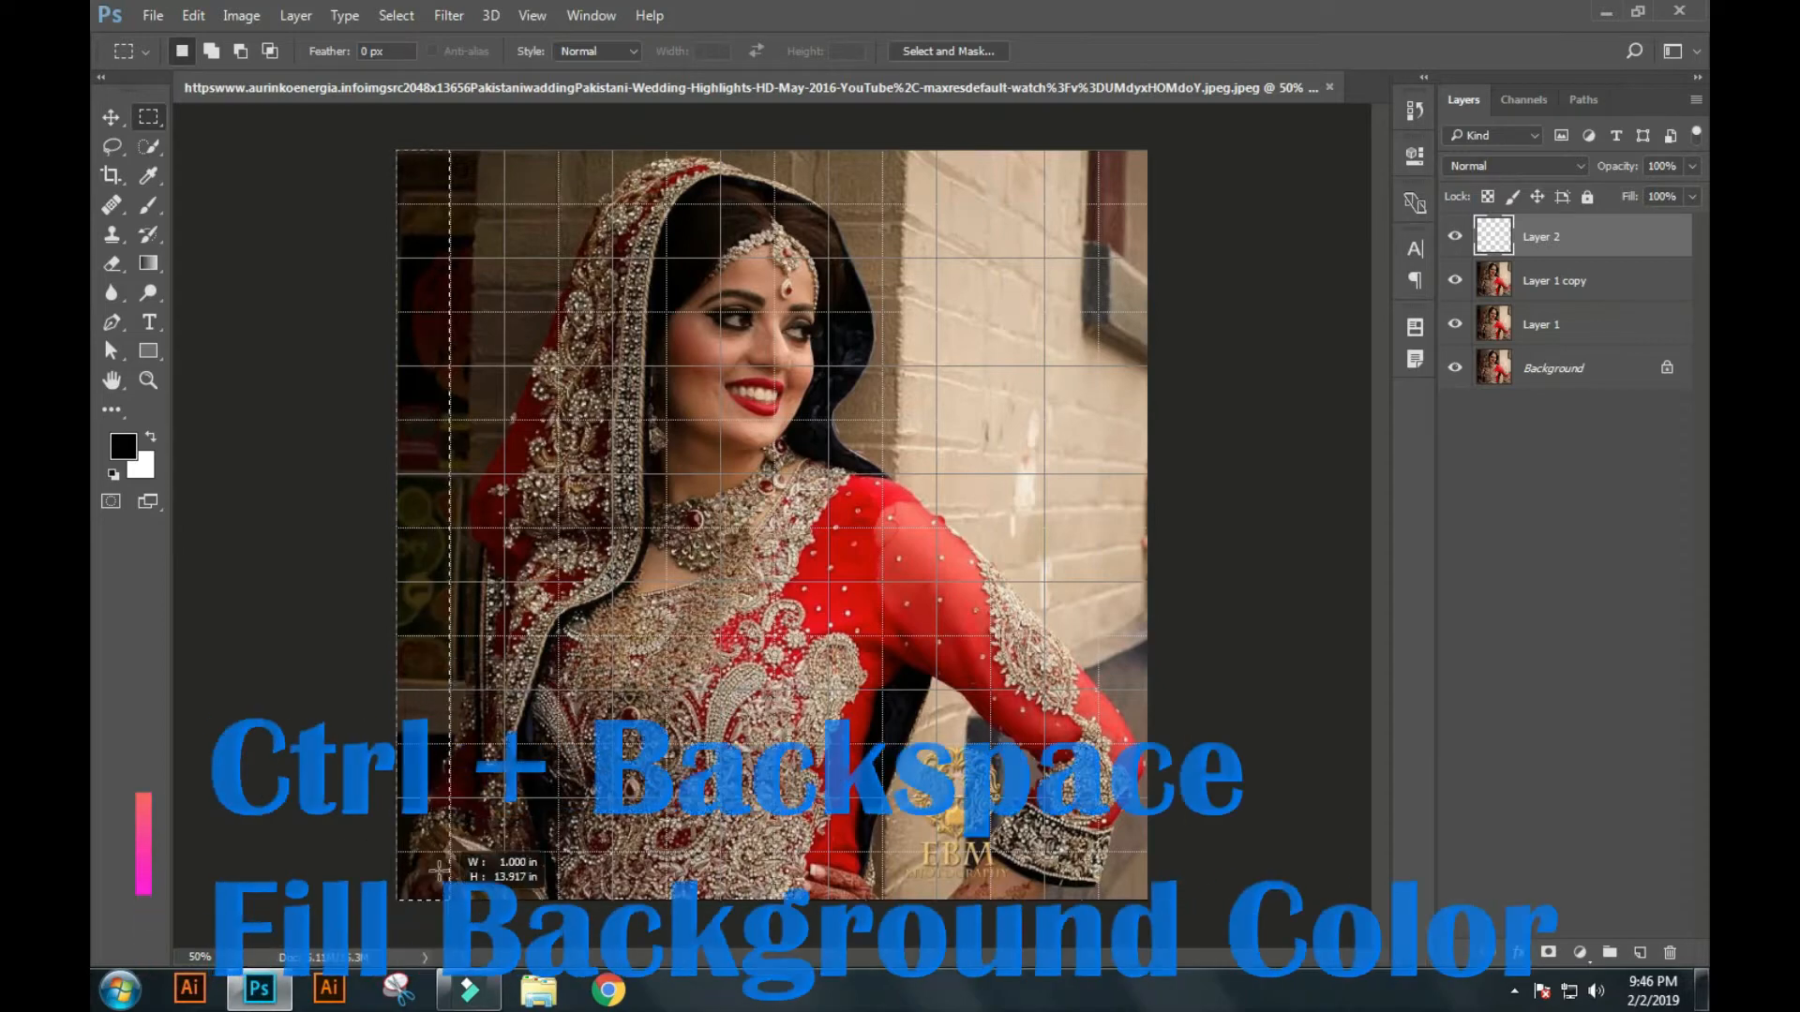
key(ctrl+BackSpace)
key(ctrl+d)
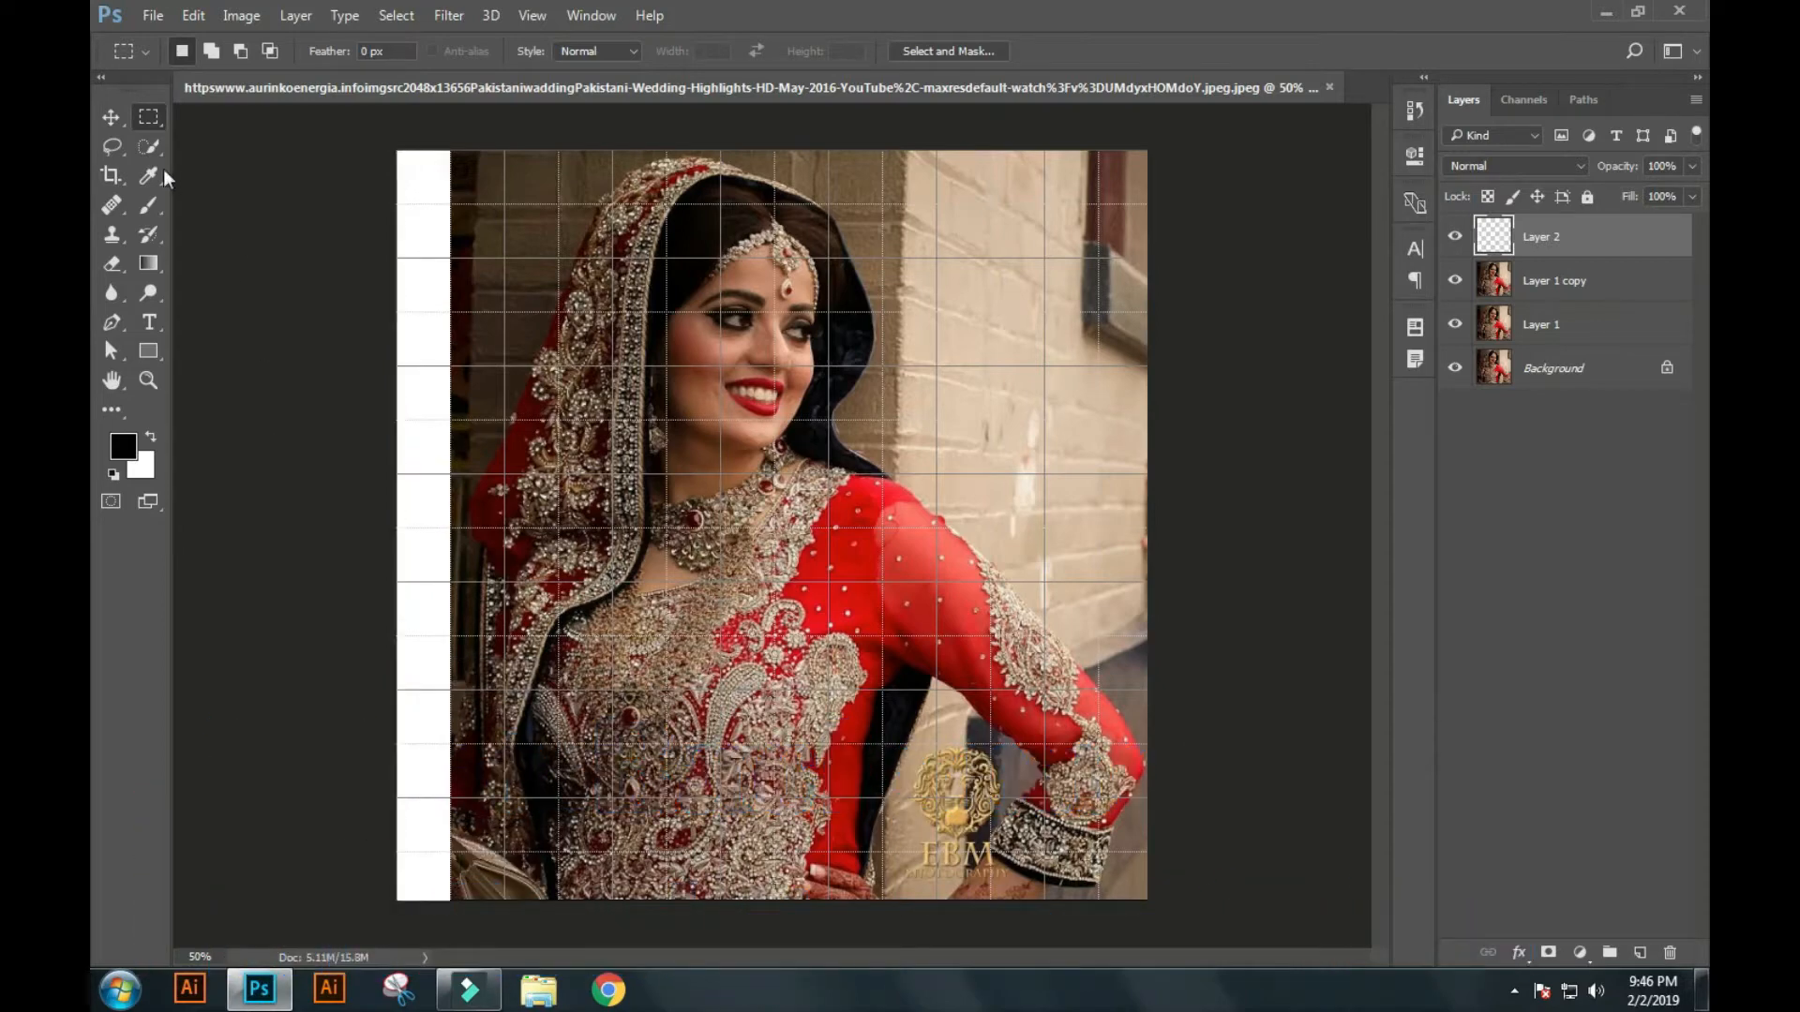
Duplicate the white strip repeatedly across the photo, leaving a one-subdivision gap between neighbouring strips.
drag(447, 566, 540, 590)
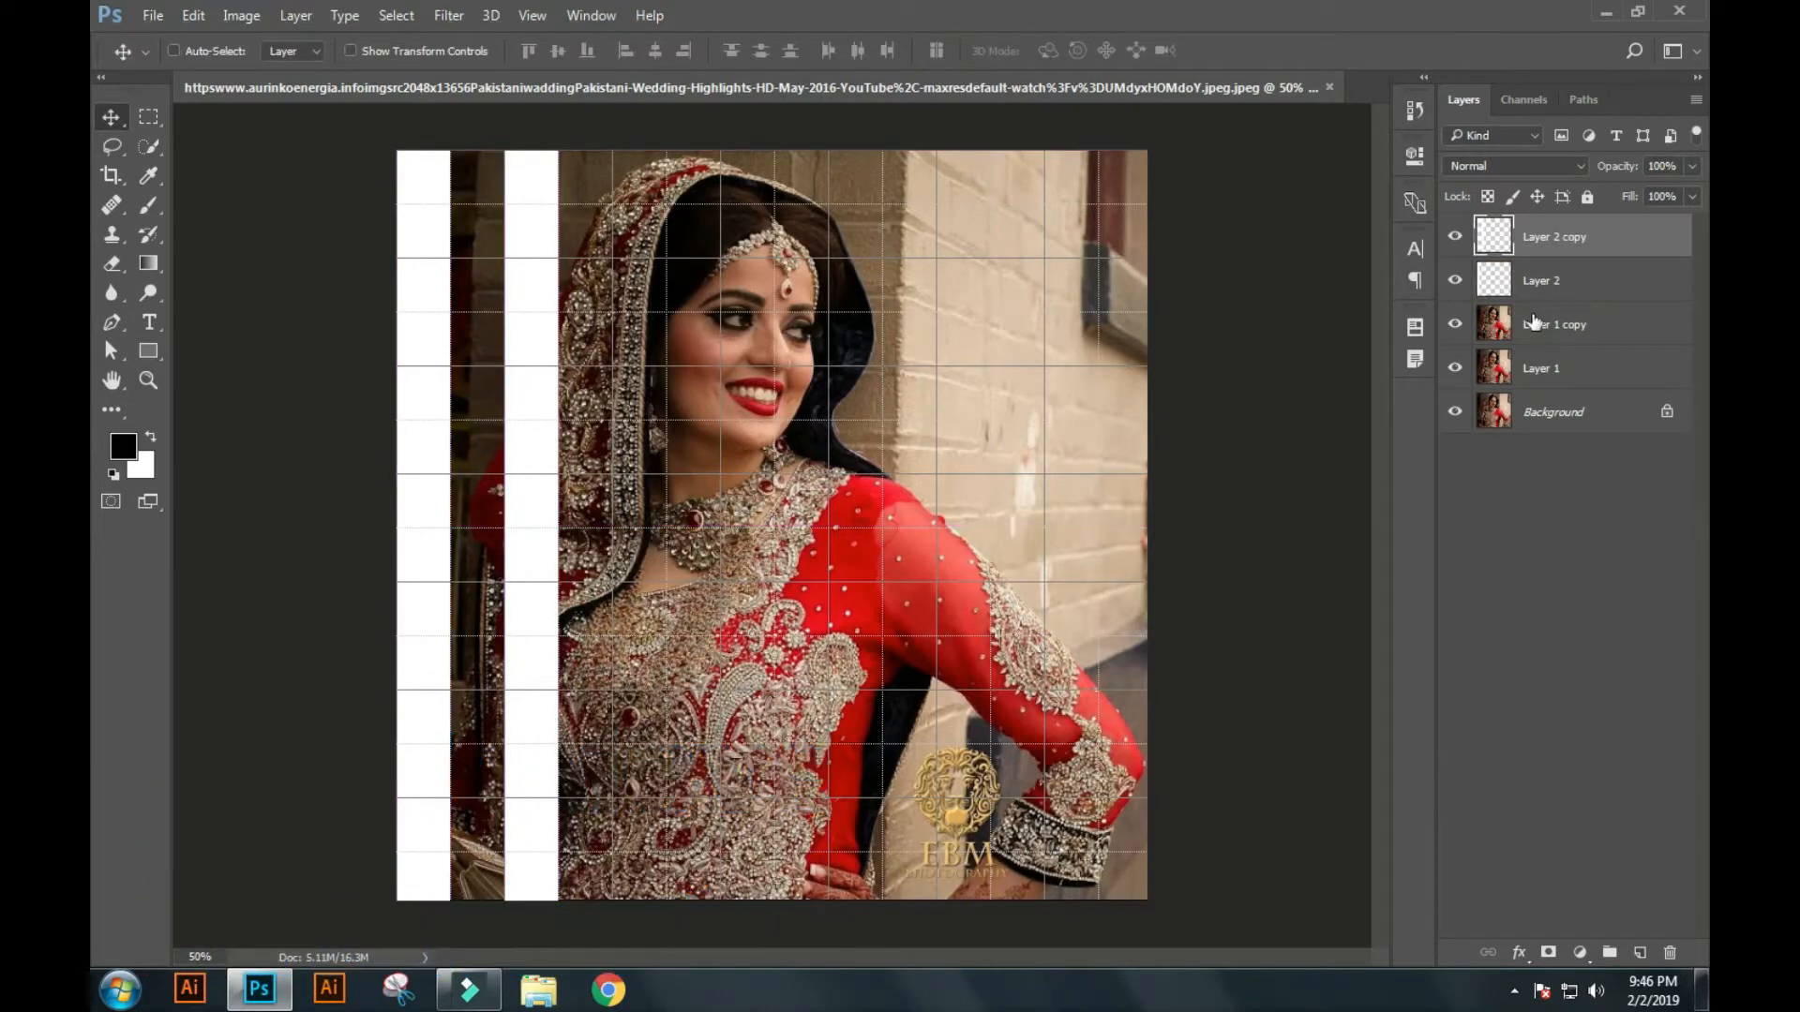
drag(542, 623, 758, 622)
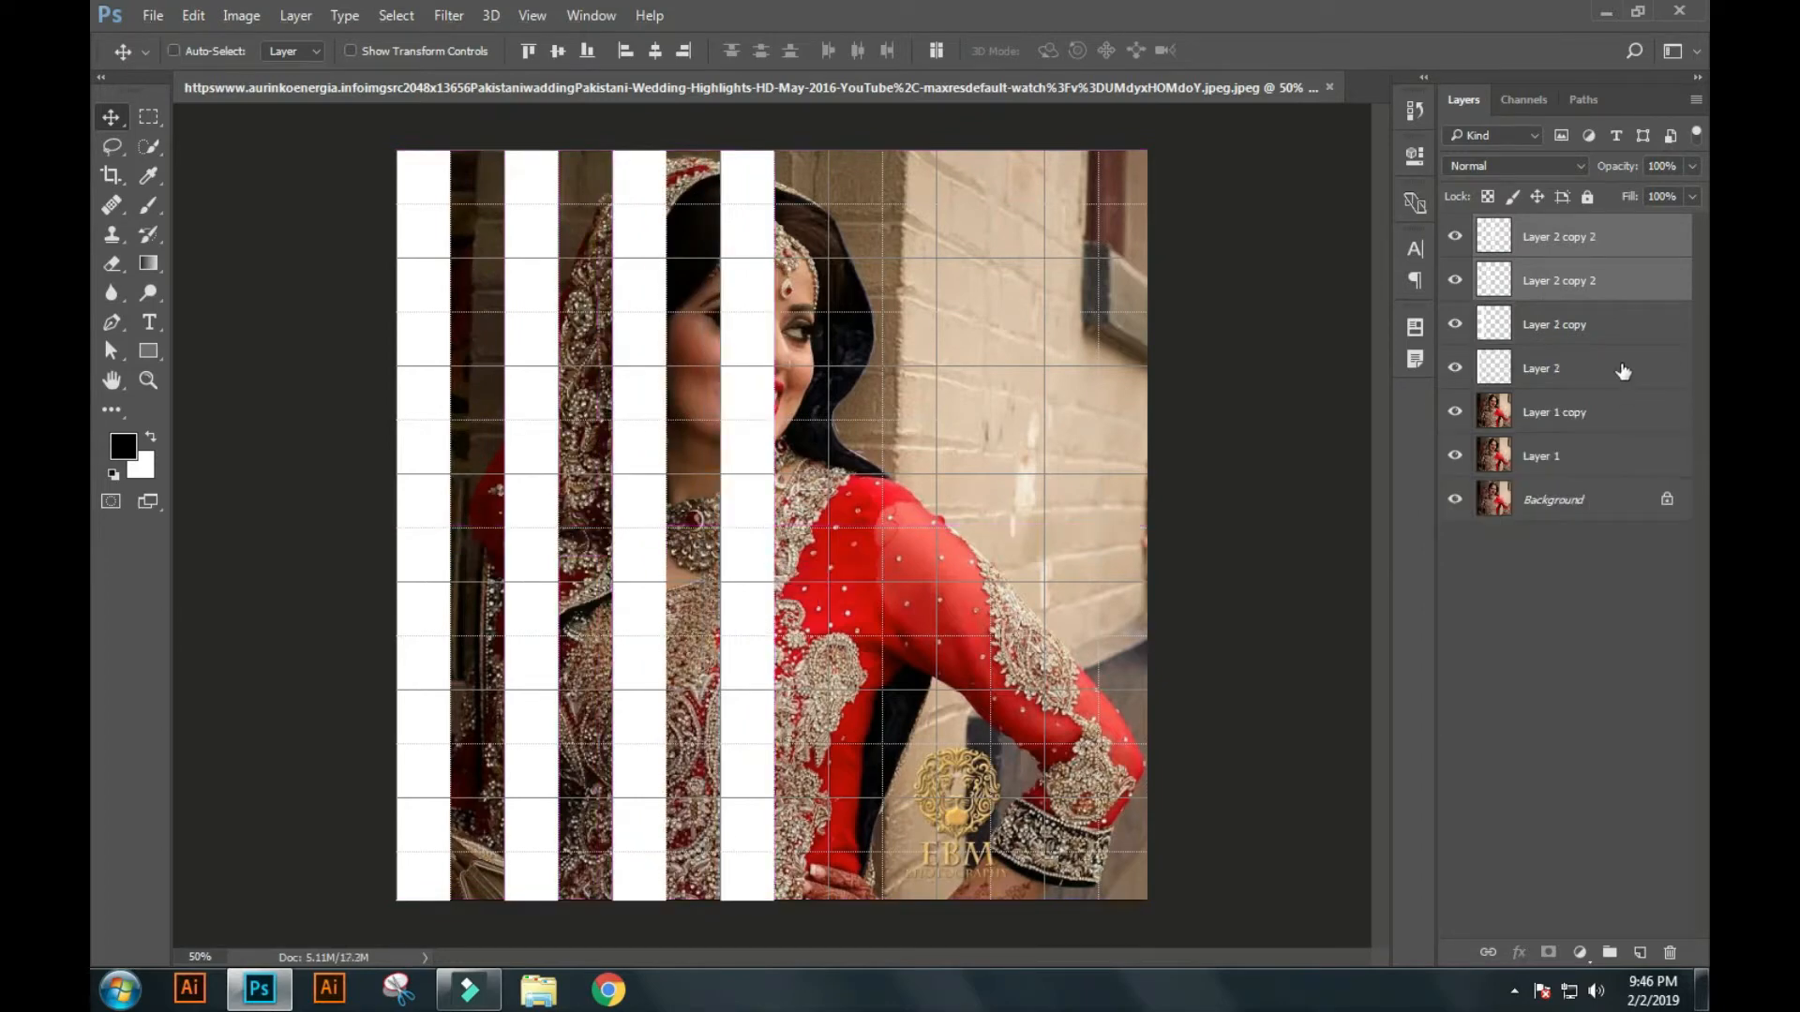
shift+click(1593, 368)
drag(773, 642, 1190, 638)
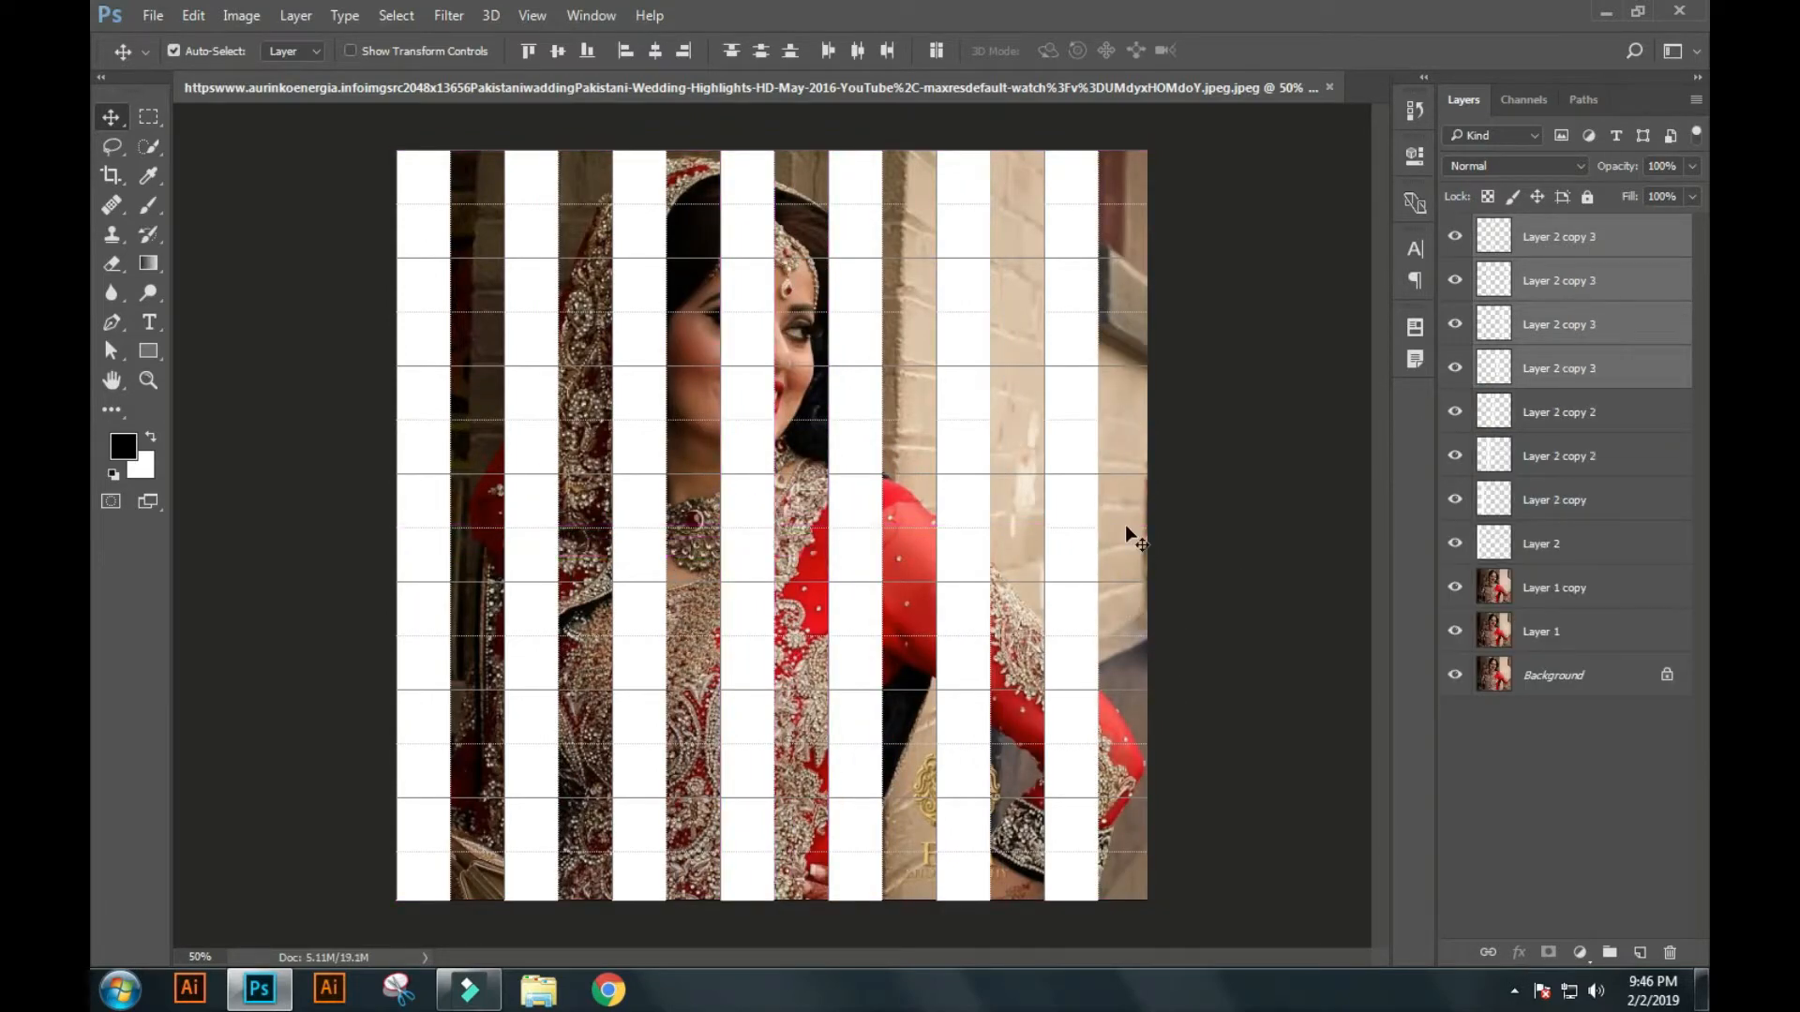
Crop the photo's right and bottom edges to a square that ends at the last full white strip.
key(c)
drag(1147, 899, 1129, 857)
key(Return)
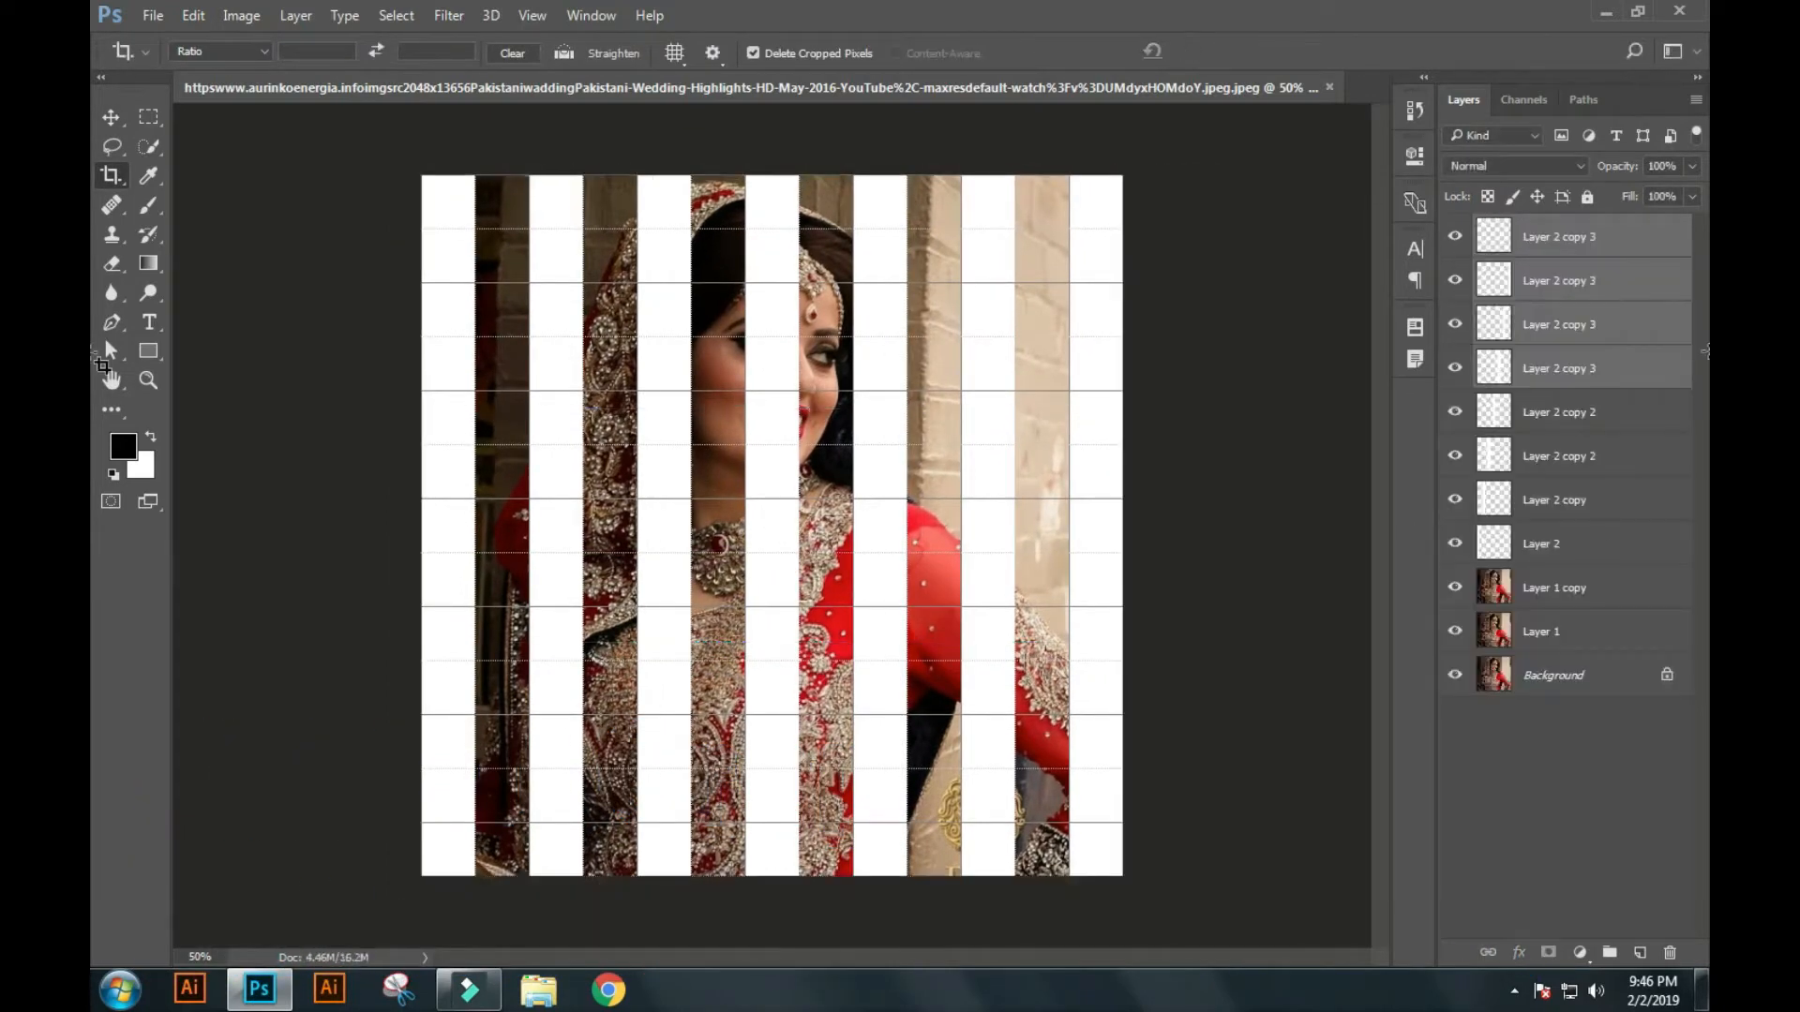
Merge all the white strip layers into a single layer.
click(1591, 559)
shift+click(1584, 240)
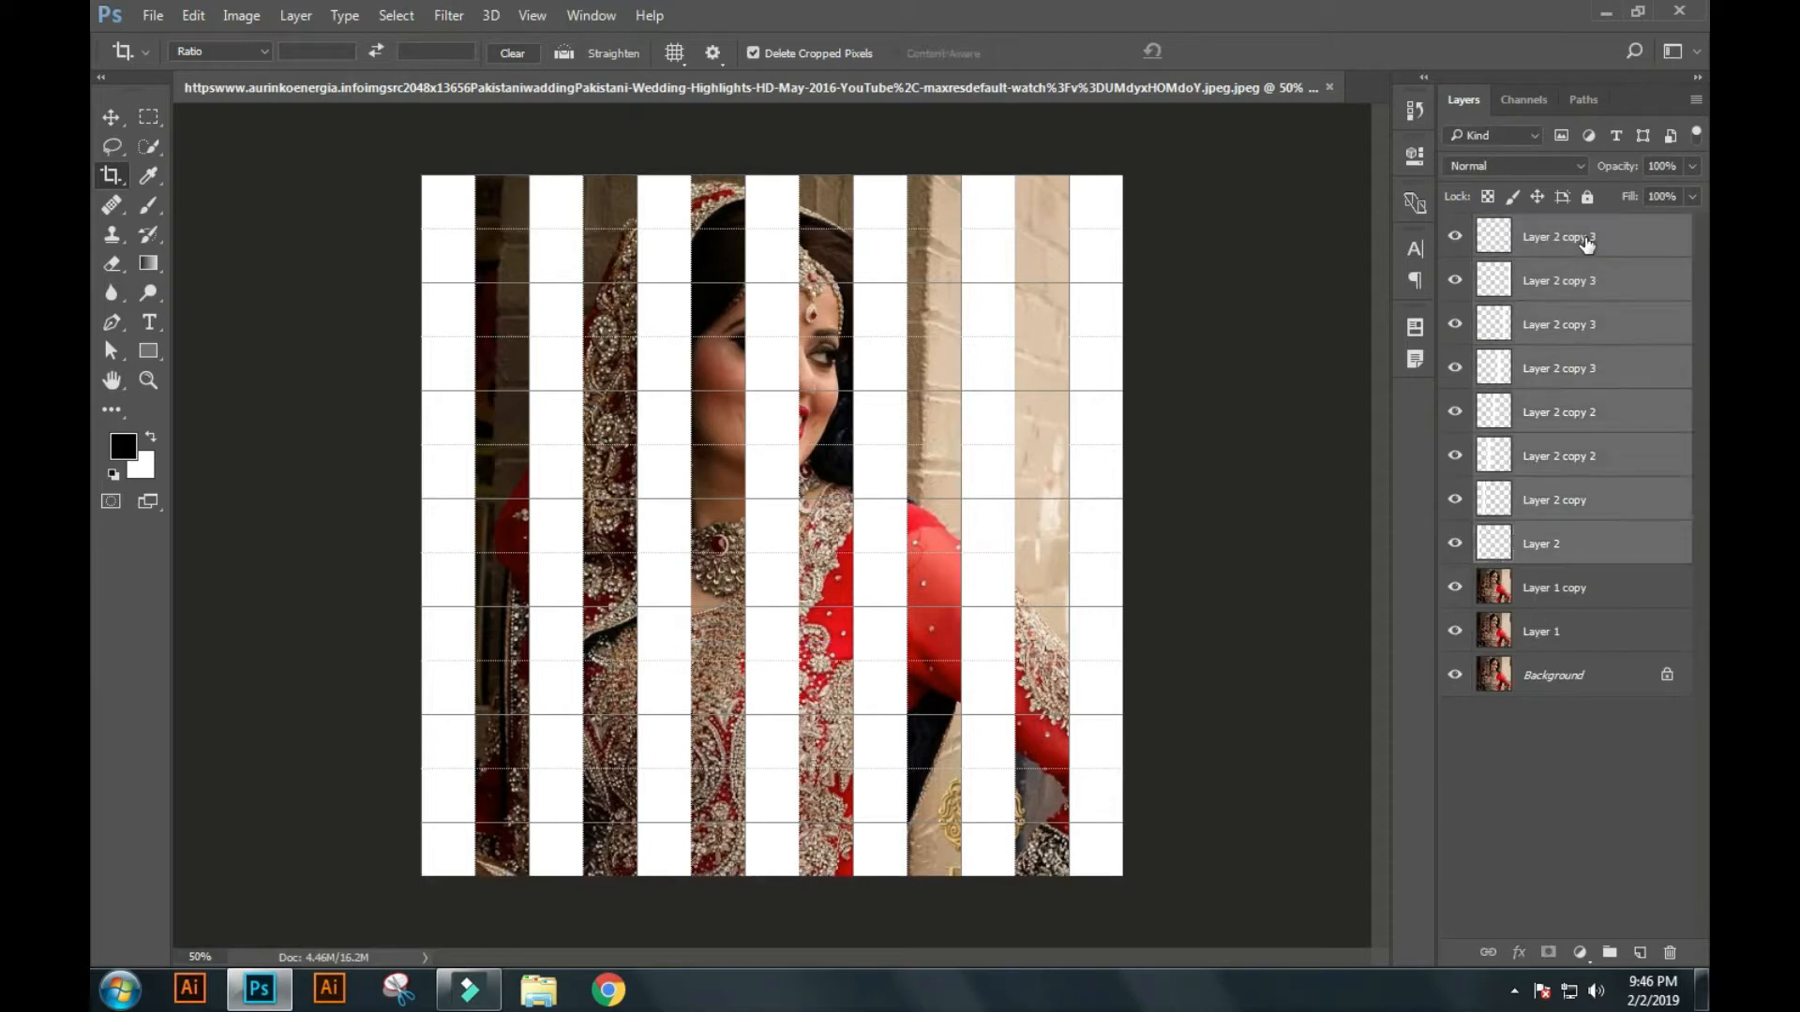
key(ctrl+e)
Duplicate the merged strip layer and rotate the copy 90 degrees to form horizontal strips.
key(ctrl+j)
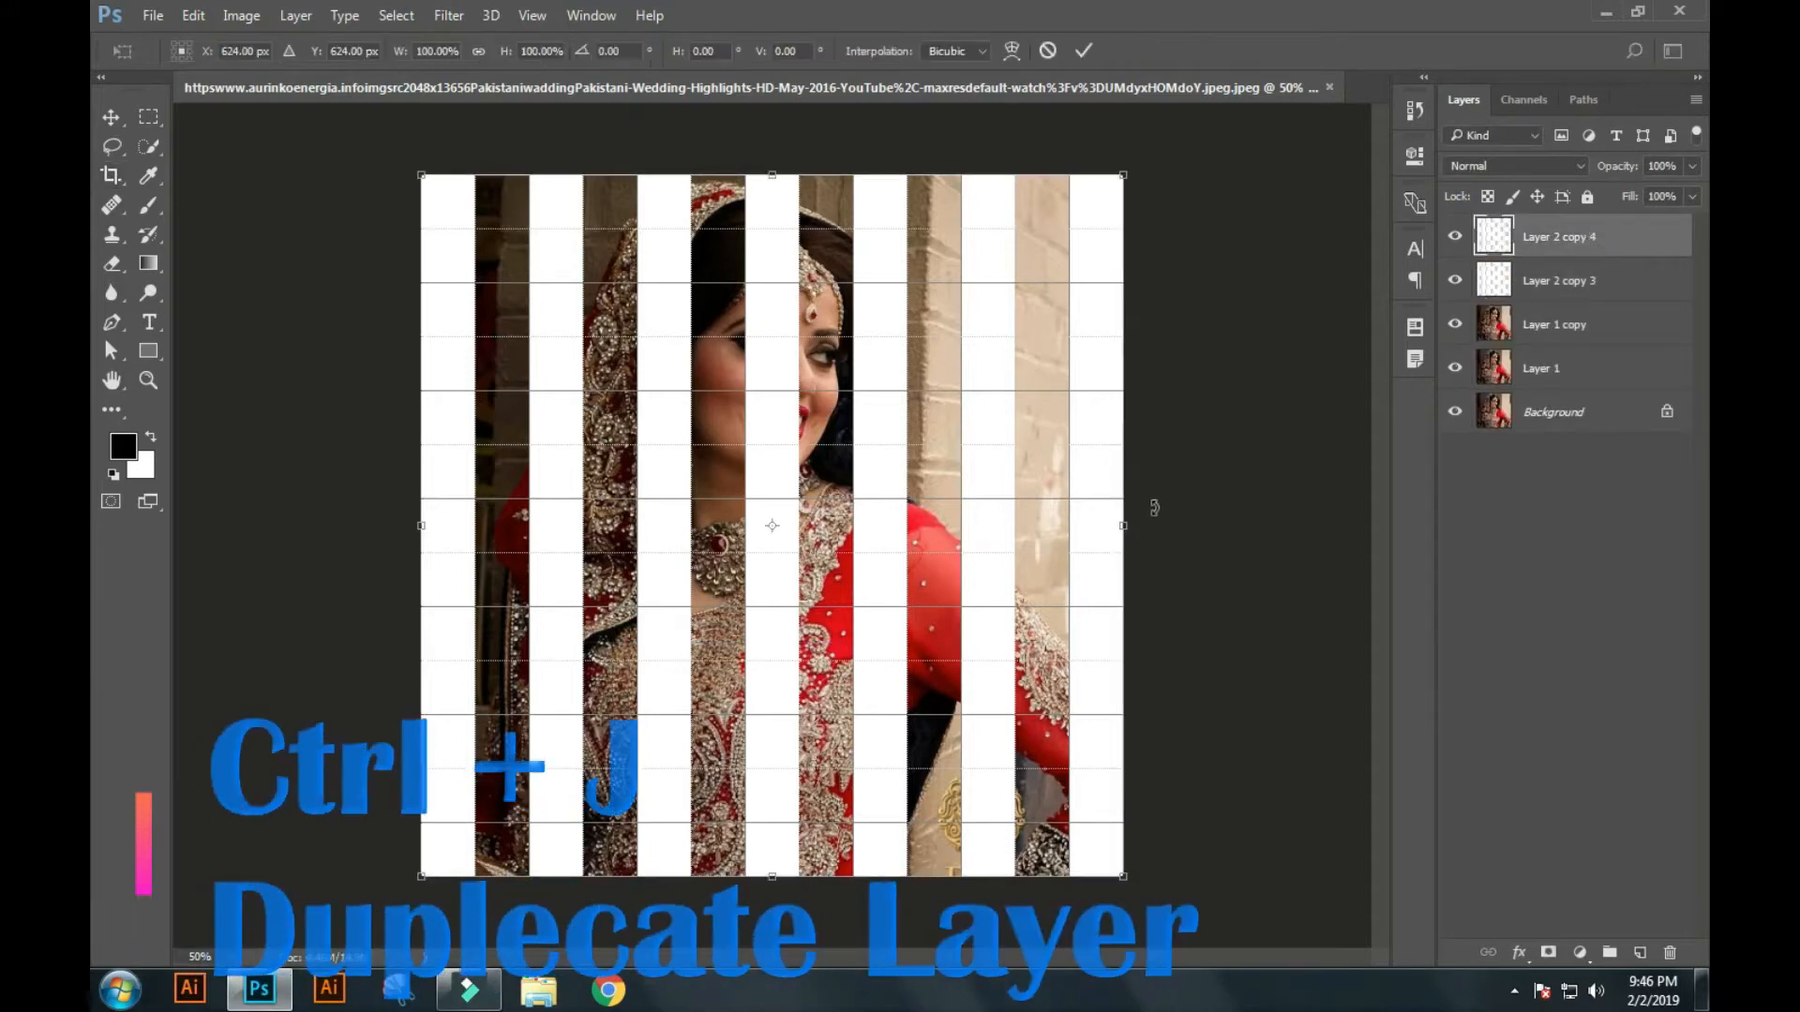
key(ctrl+t)
drag(1209, 778, 1187, 171)
key(Return)
key(c)
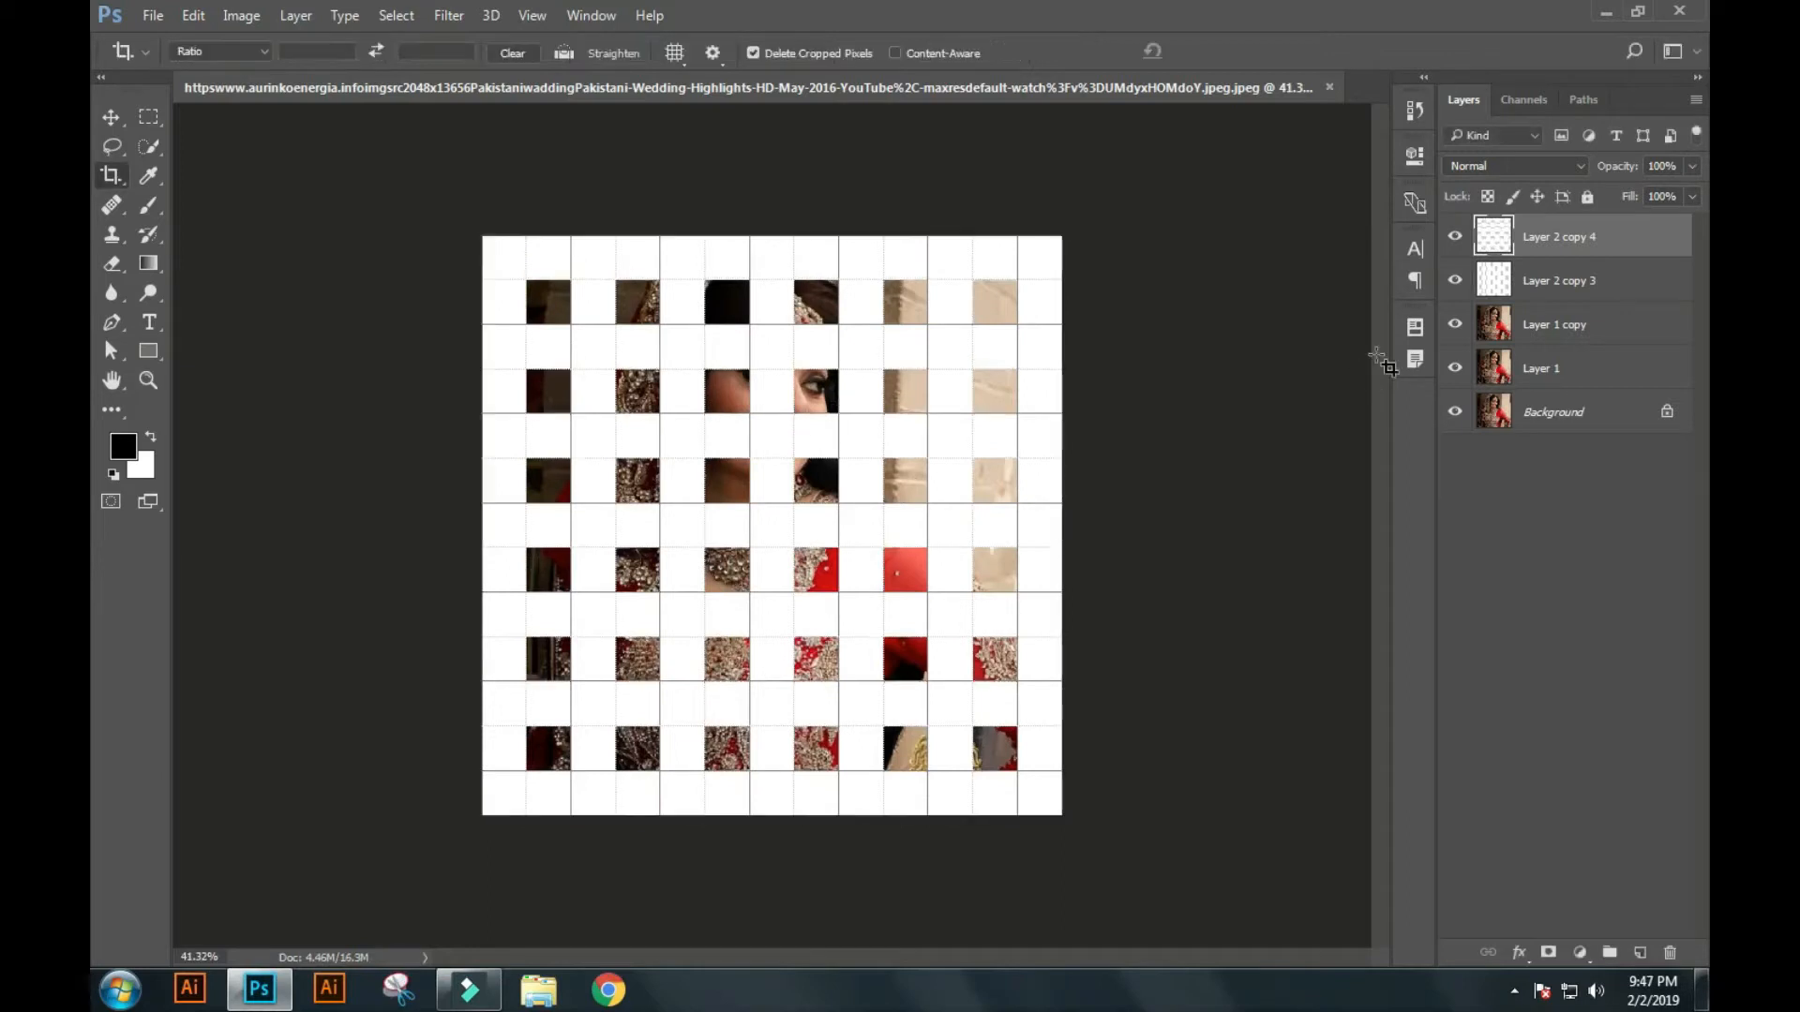
Mask Layer 1 copy with a selection loaded from the horizontal strips.
click(1531, 328)
ctrl+click(1496, 243)
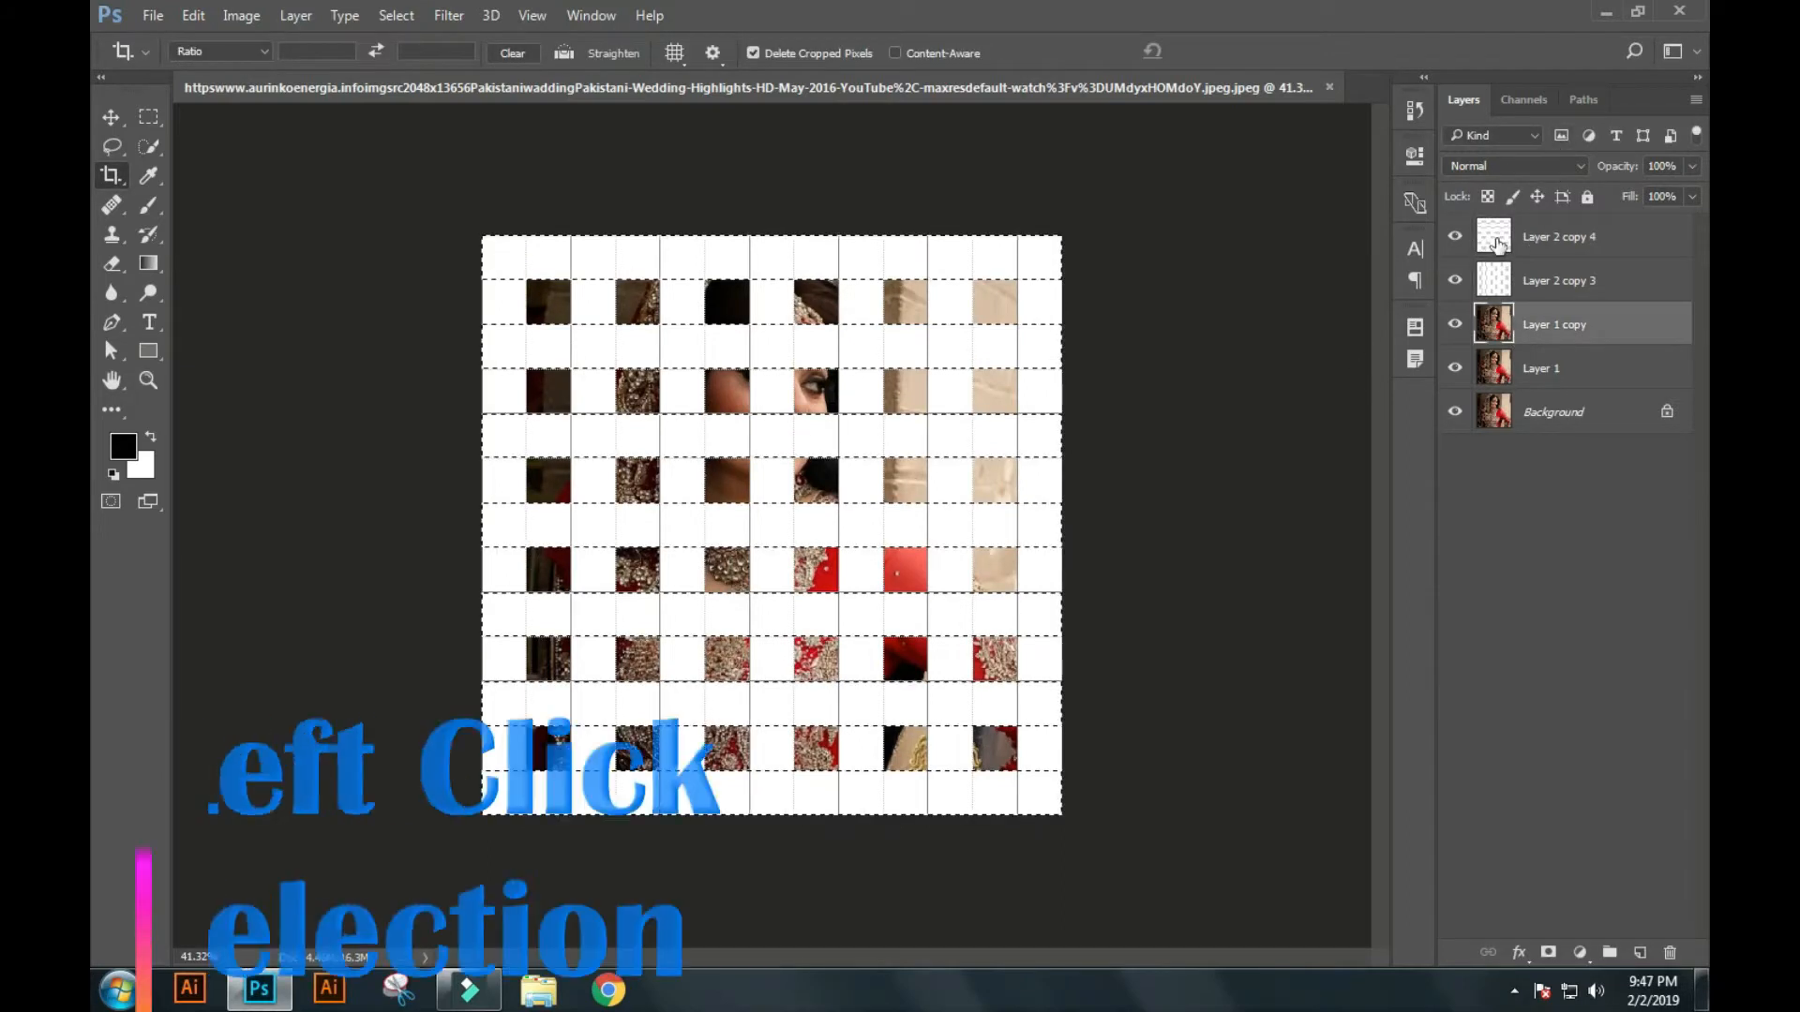
click(1548, 952)
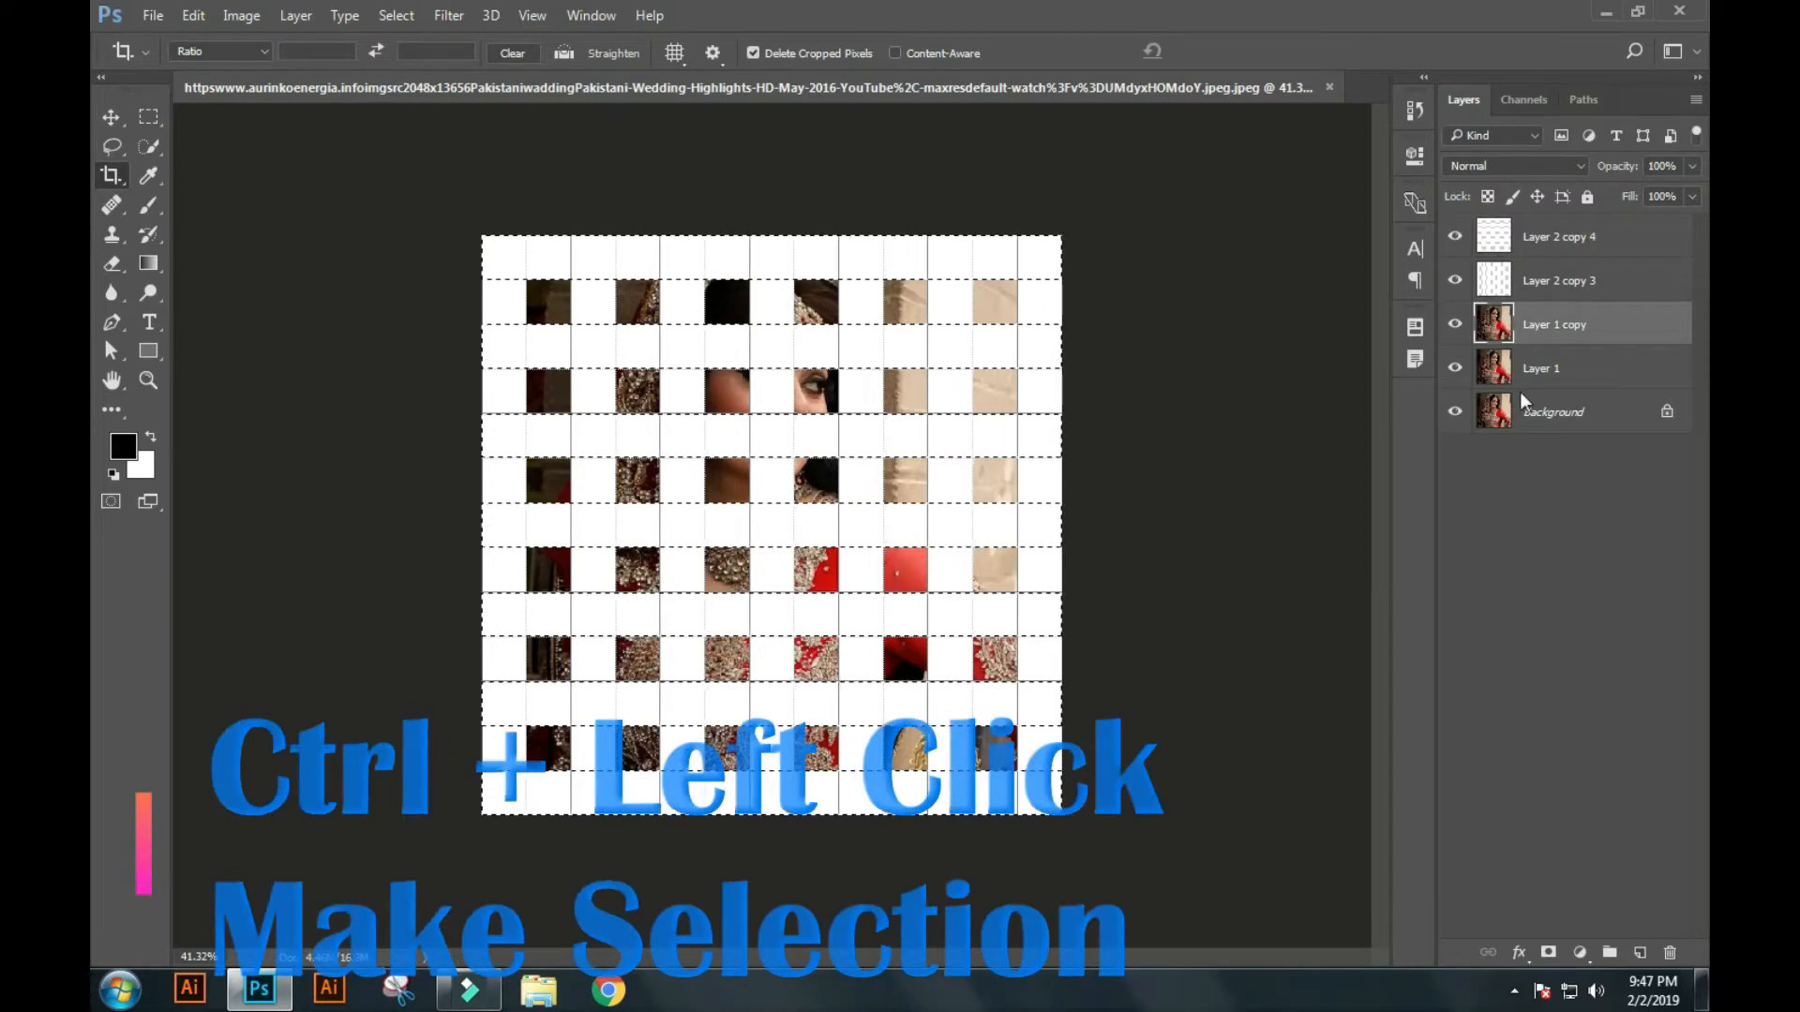
Mask Layer 1 with a selection loaded from the vertical strips.
click(1497, 285)
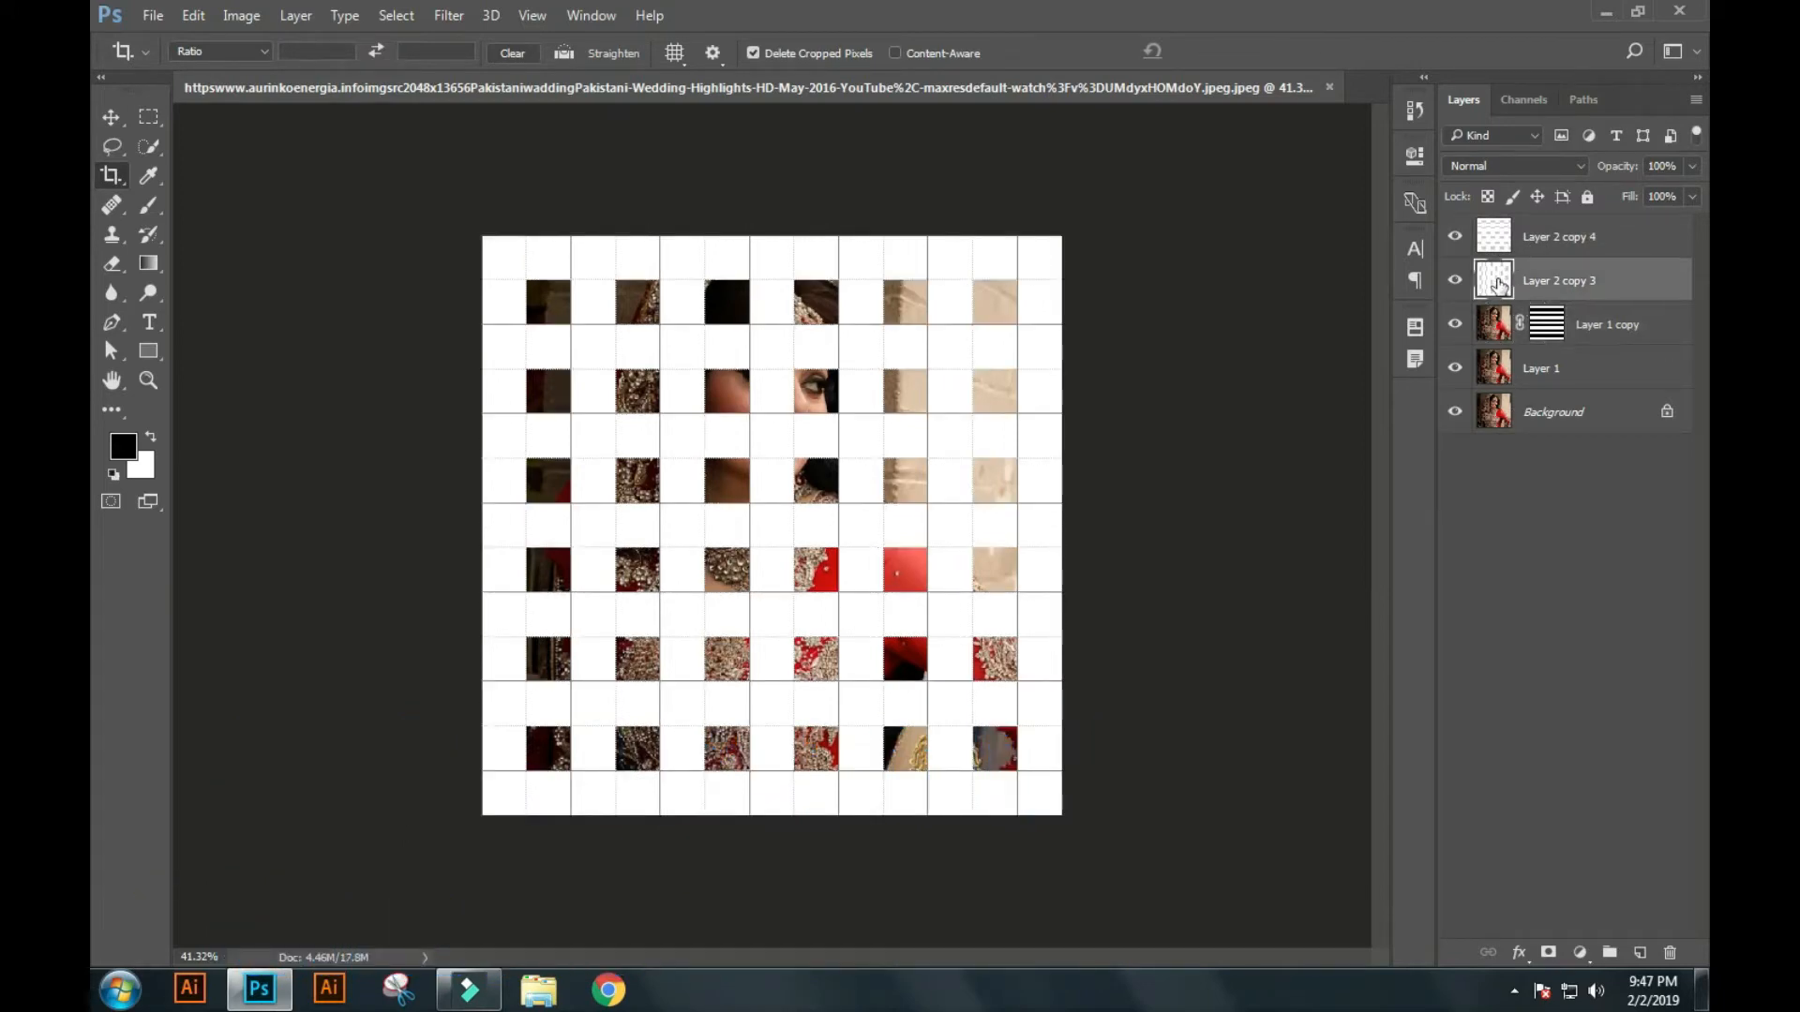
ctrl+click(1497, 283)
click(1556, 373)
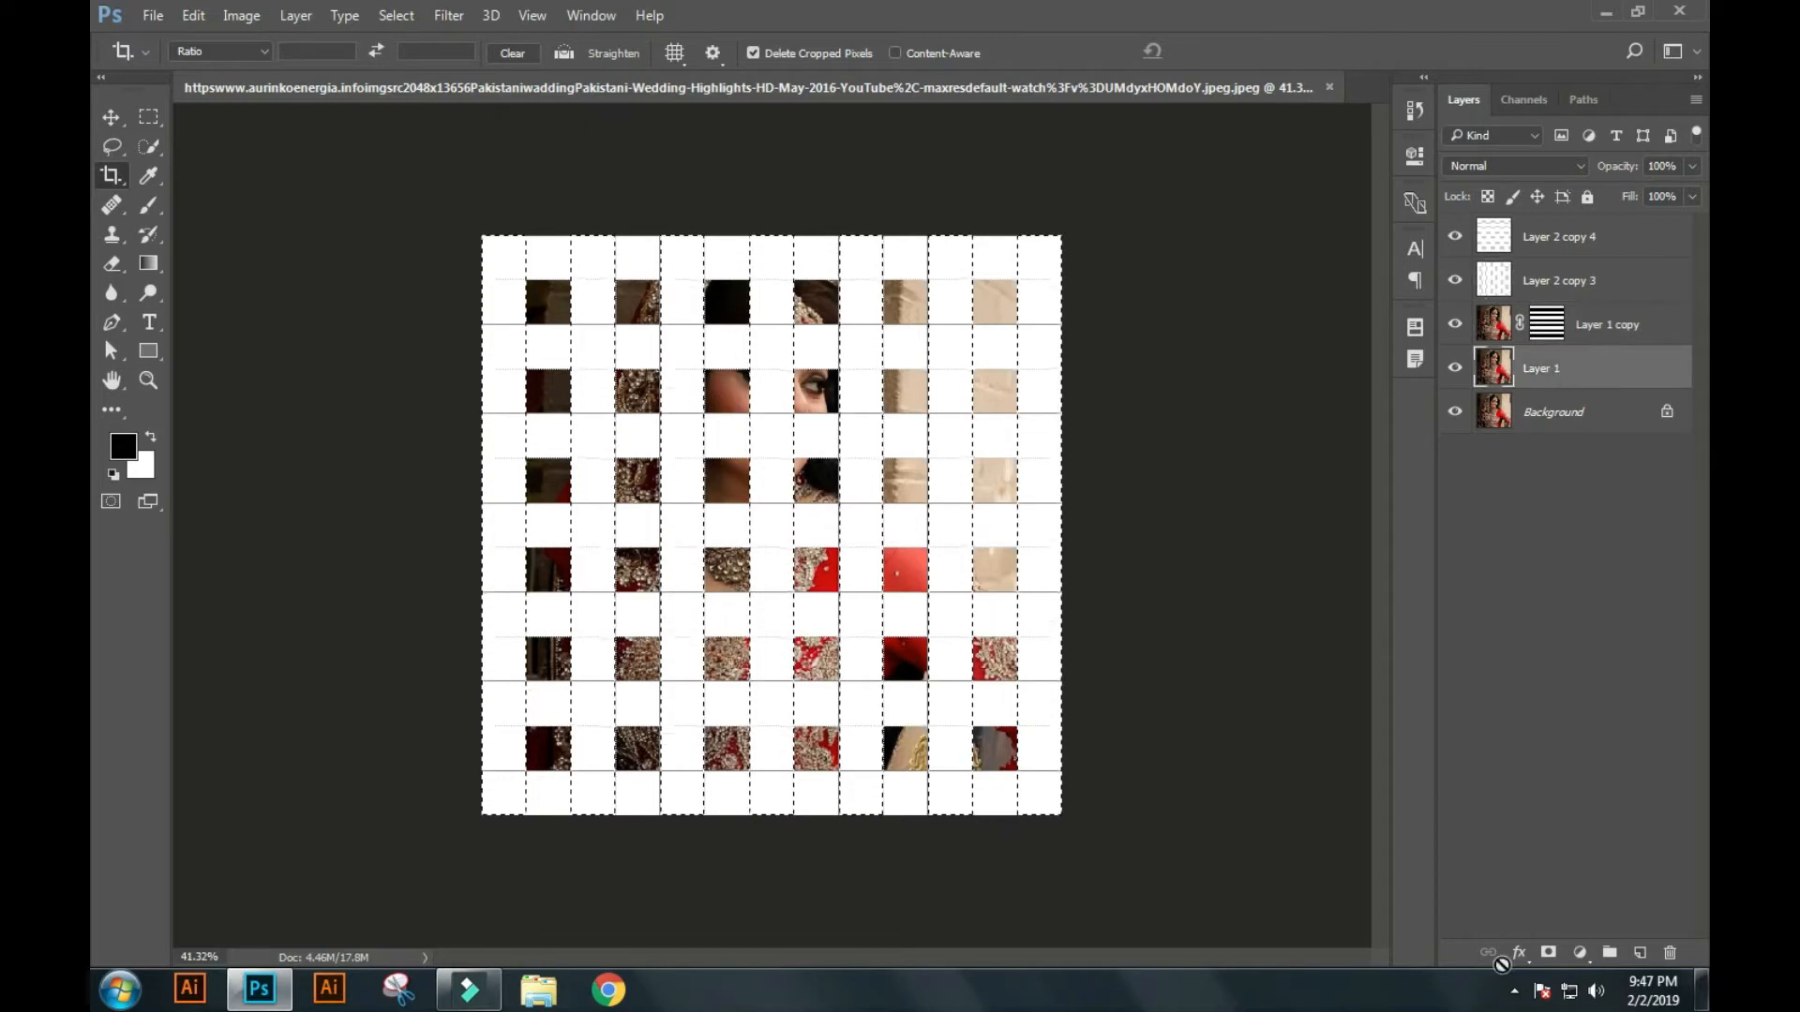
click(1551, 952)
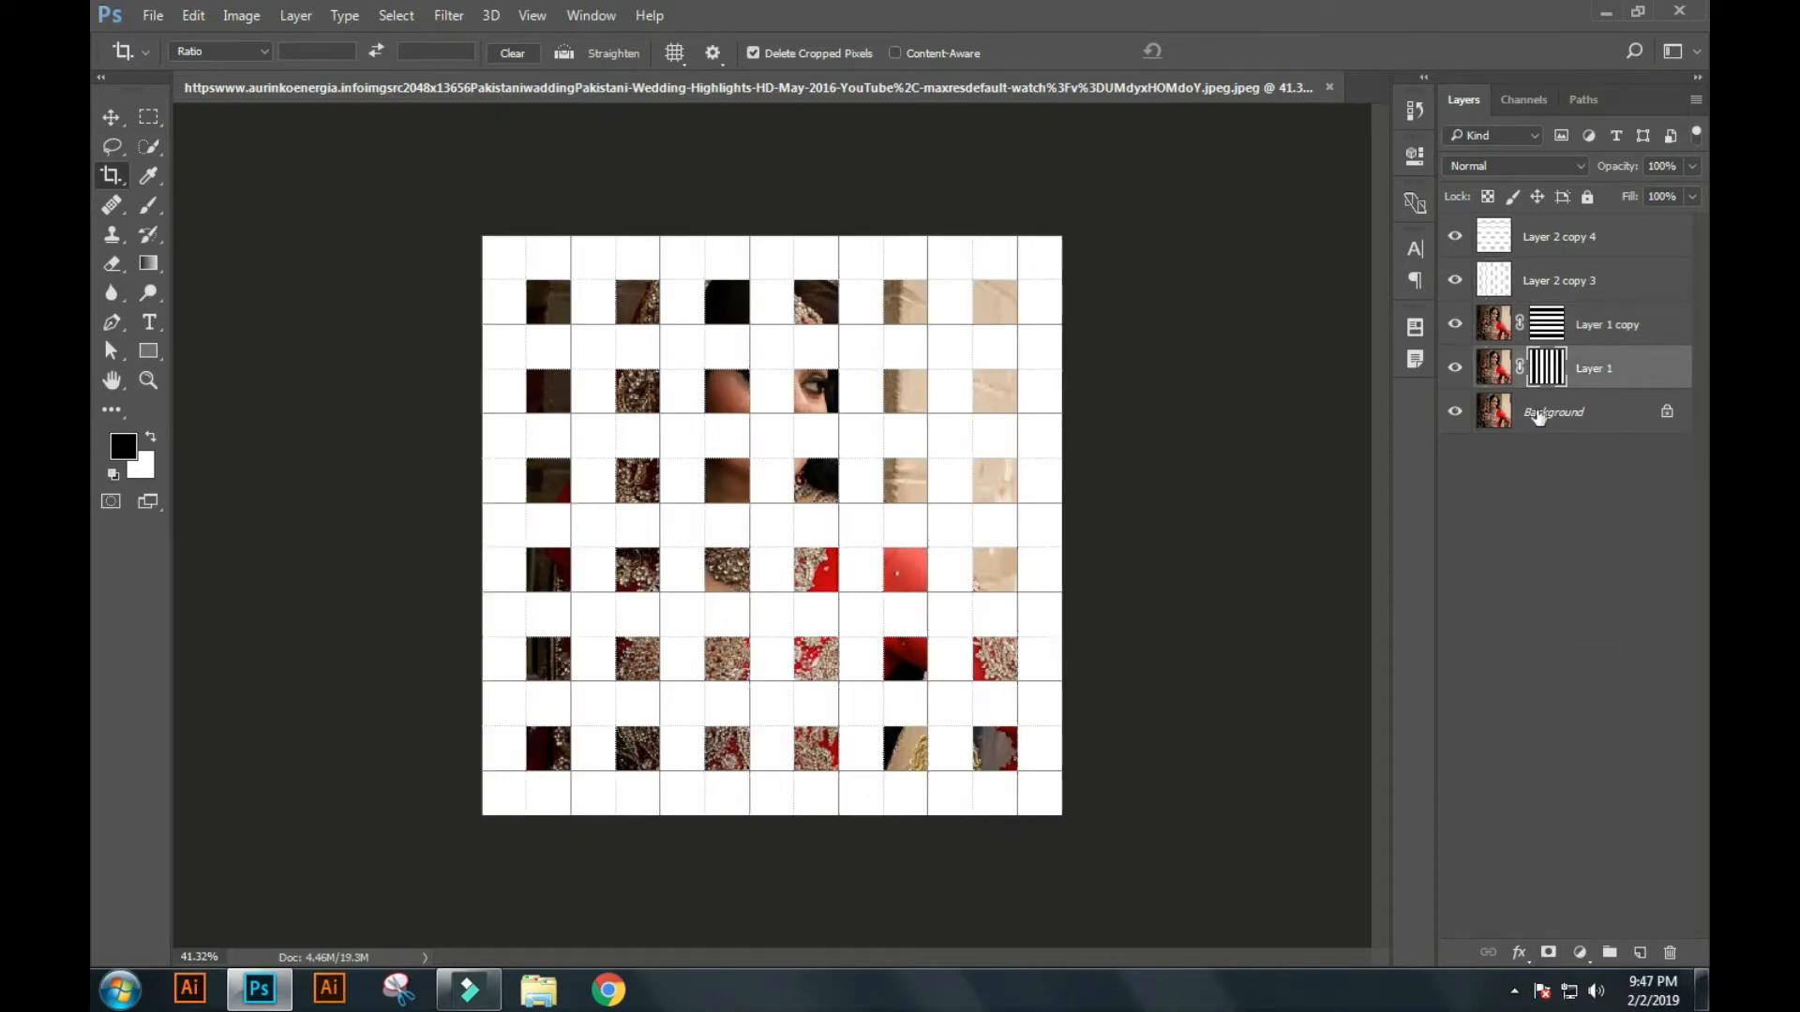
Delete both white strip layers and hide the grid.
click(1561, 238)
key(Delete)
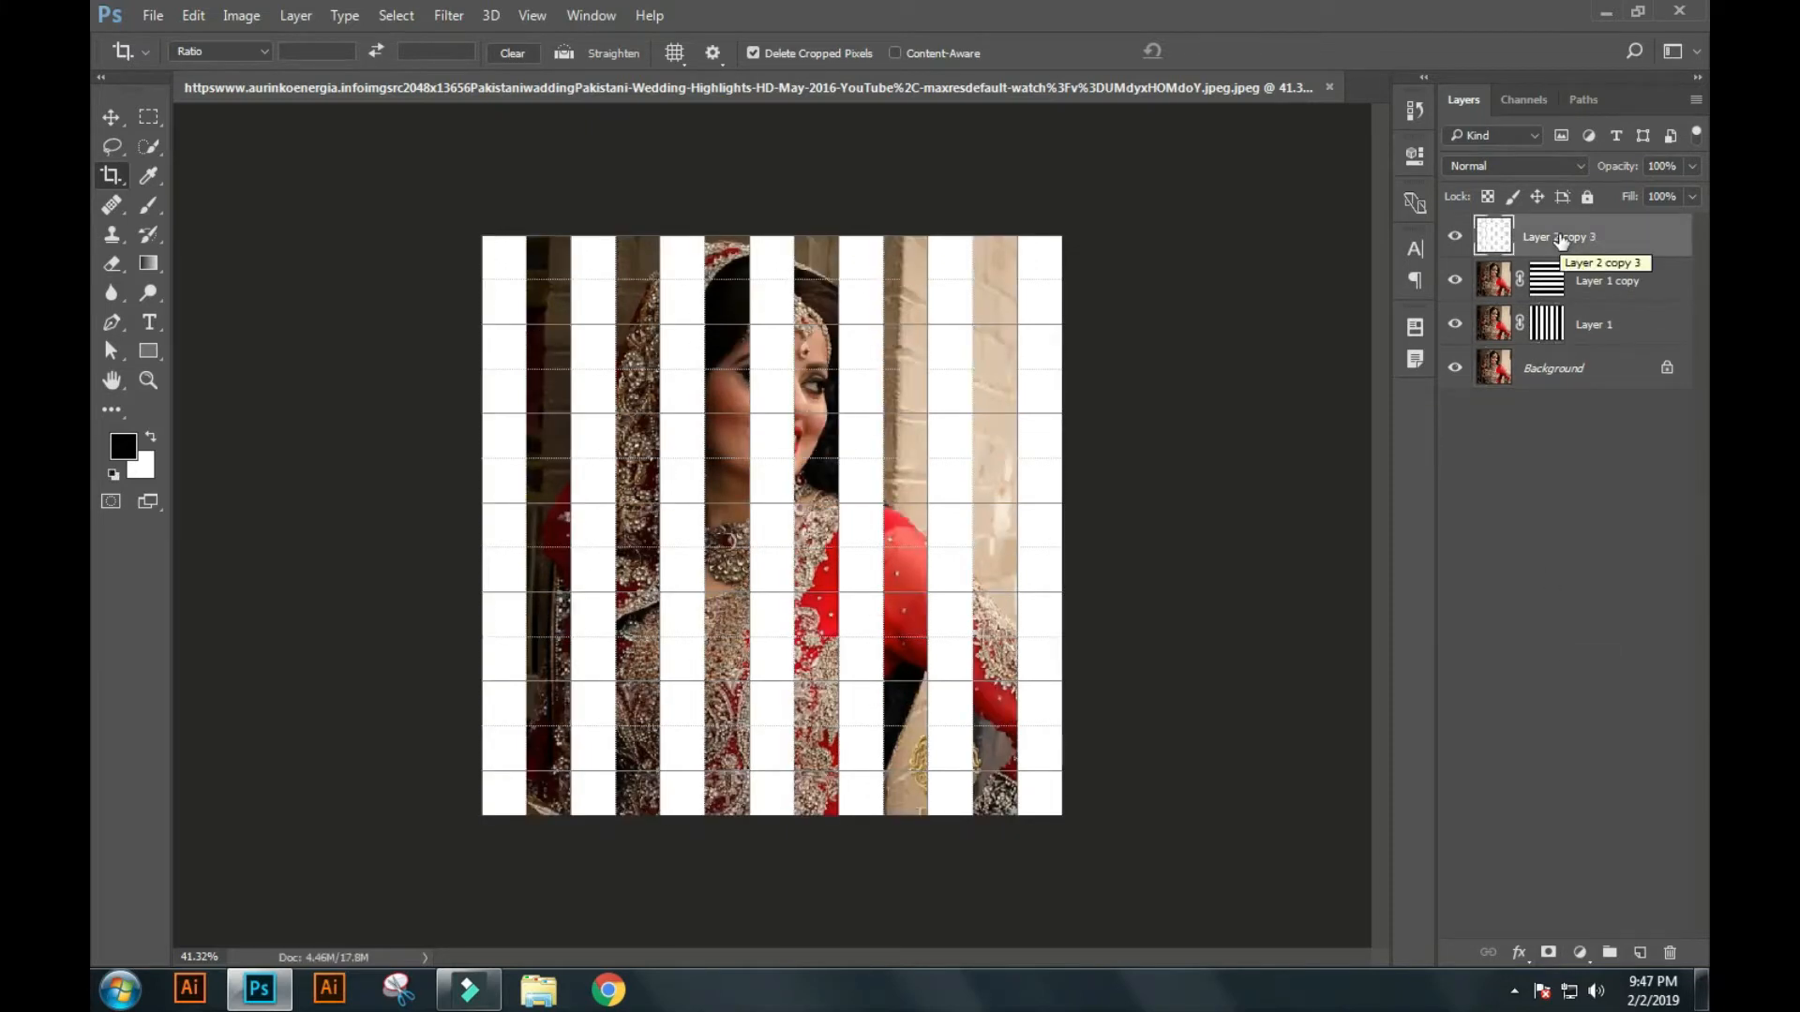
key(Delete)
key(ctrl+apostrophe)
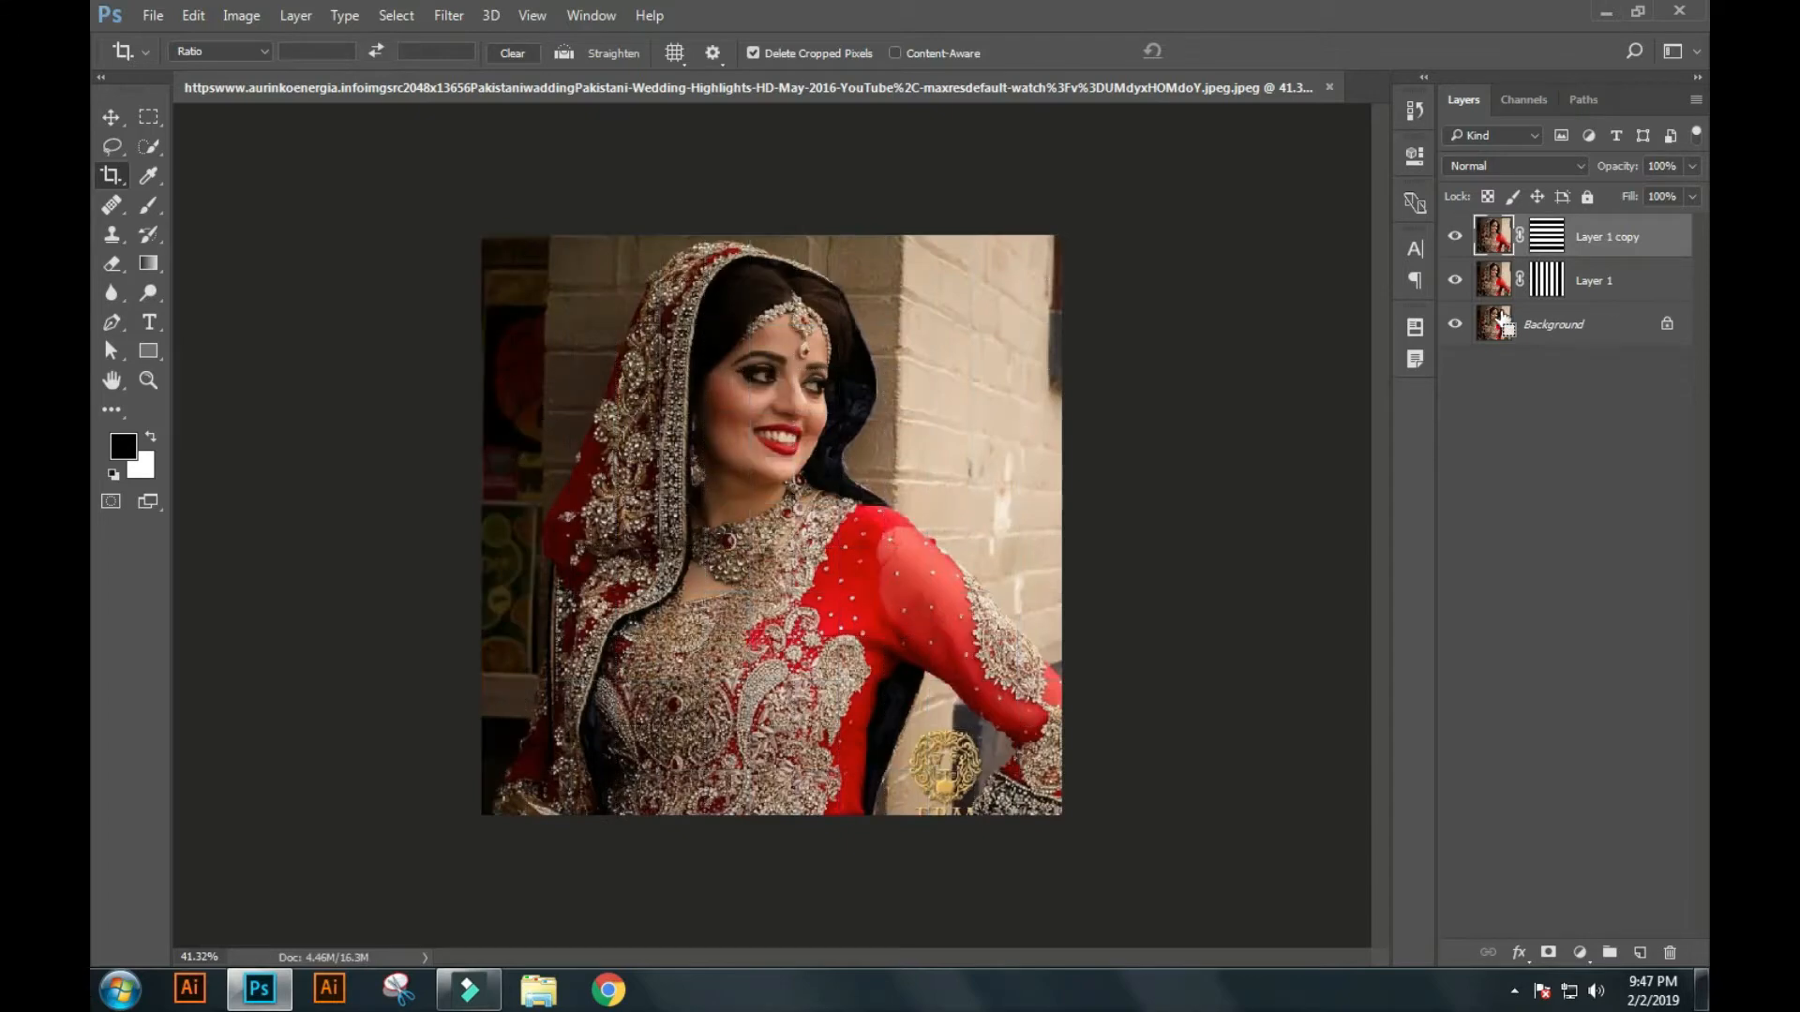
Select the squares where the horizontal and vertical strip masks intersect and turn on Quick Mask mode.
ctrl+click(1546, 238)
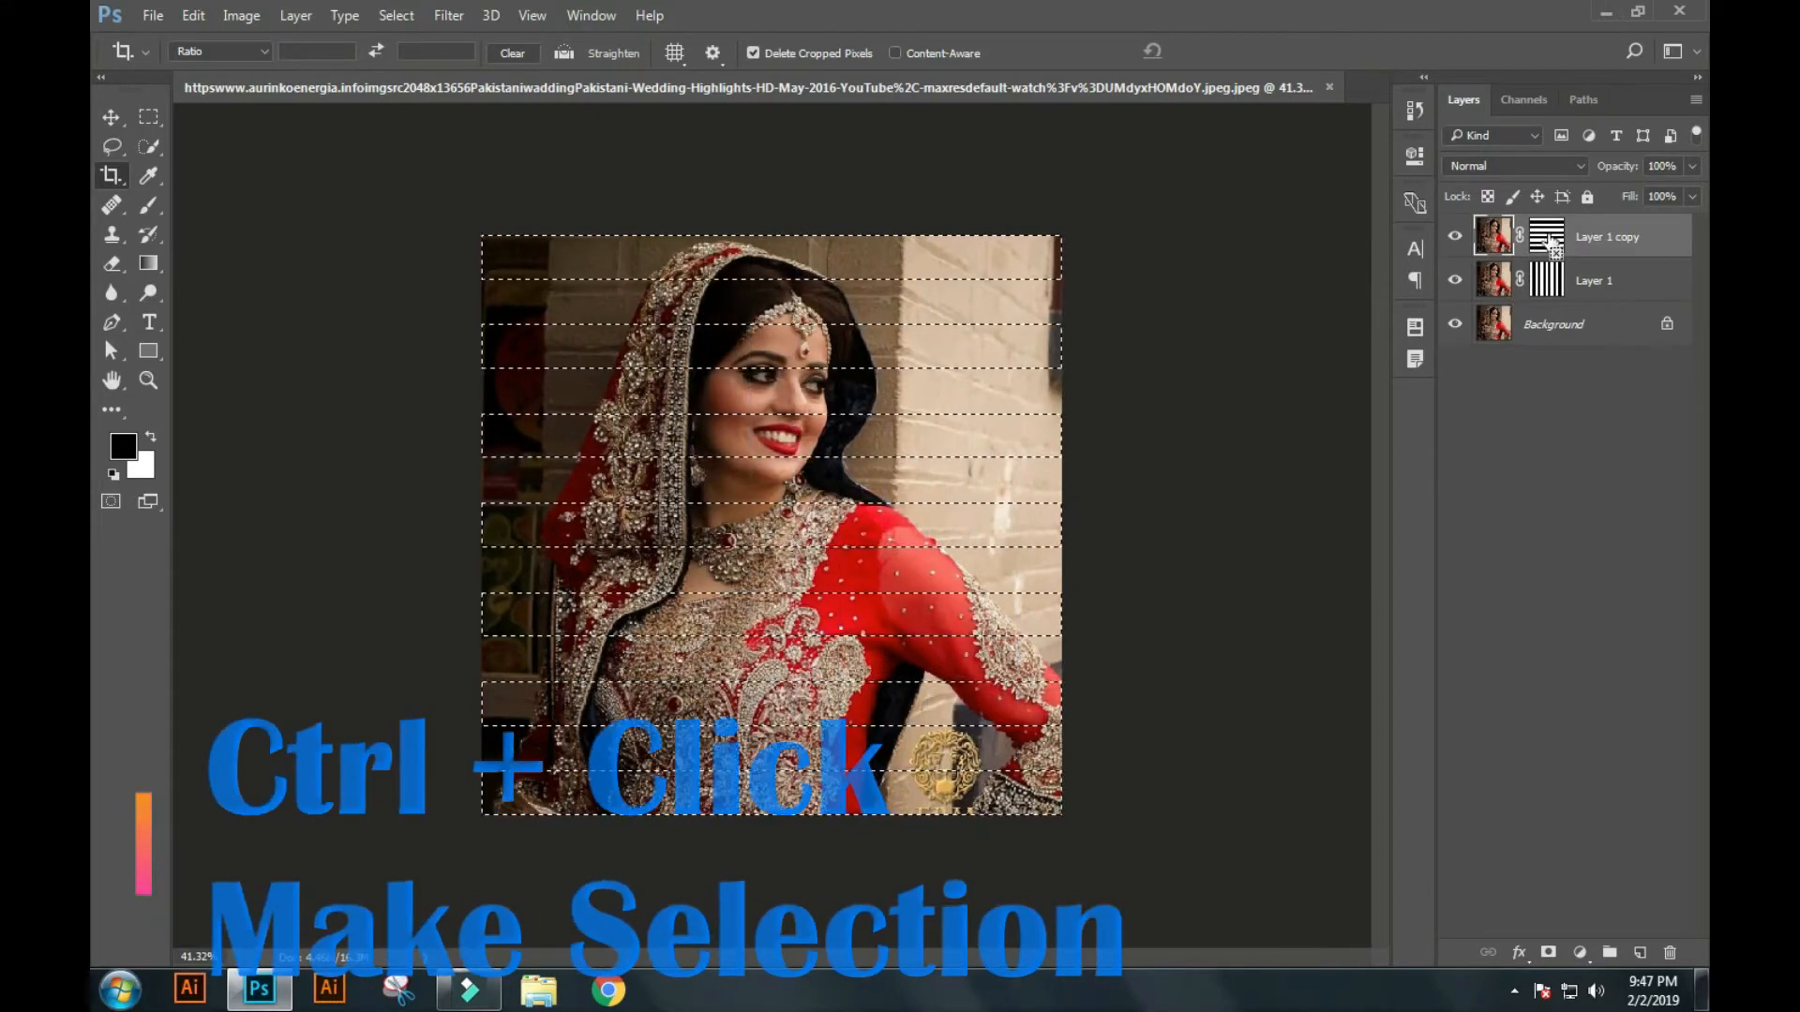
ctrl+alt+shift+click(1552, 283)
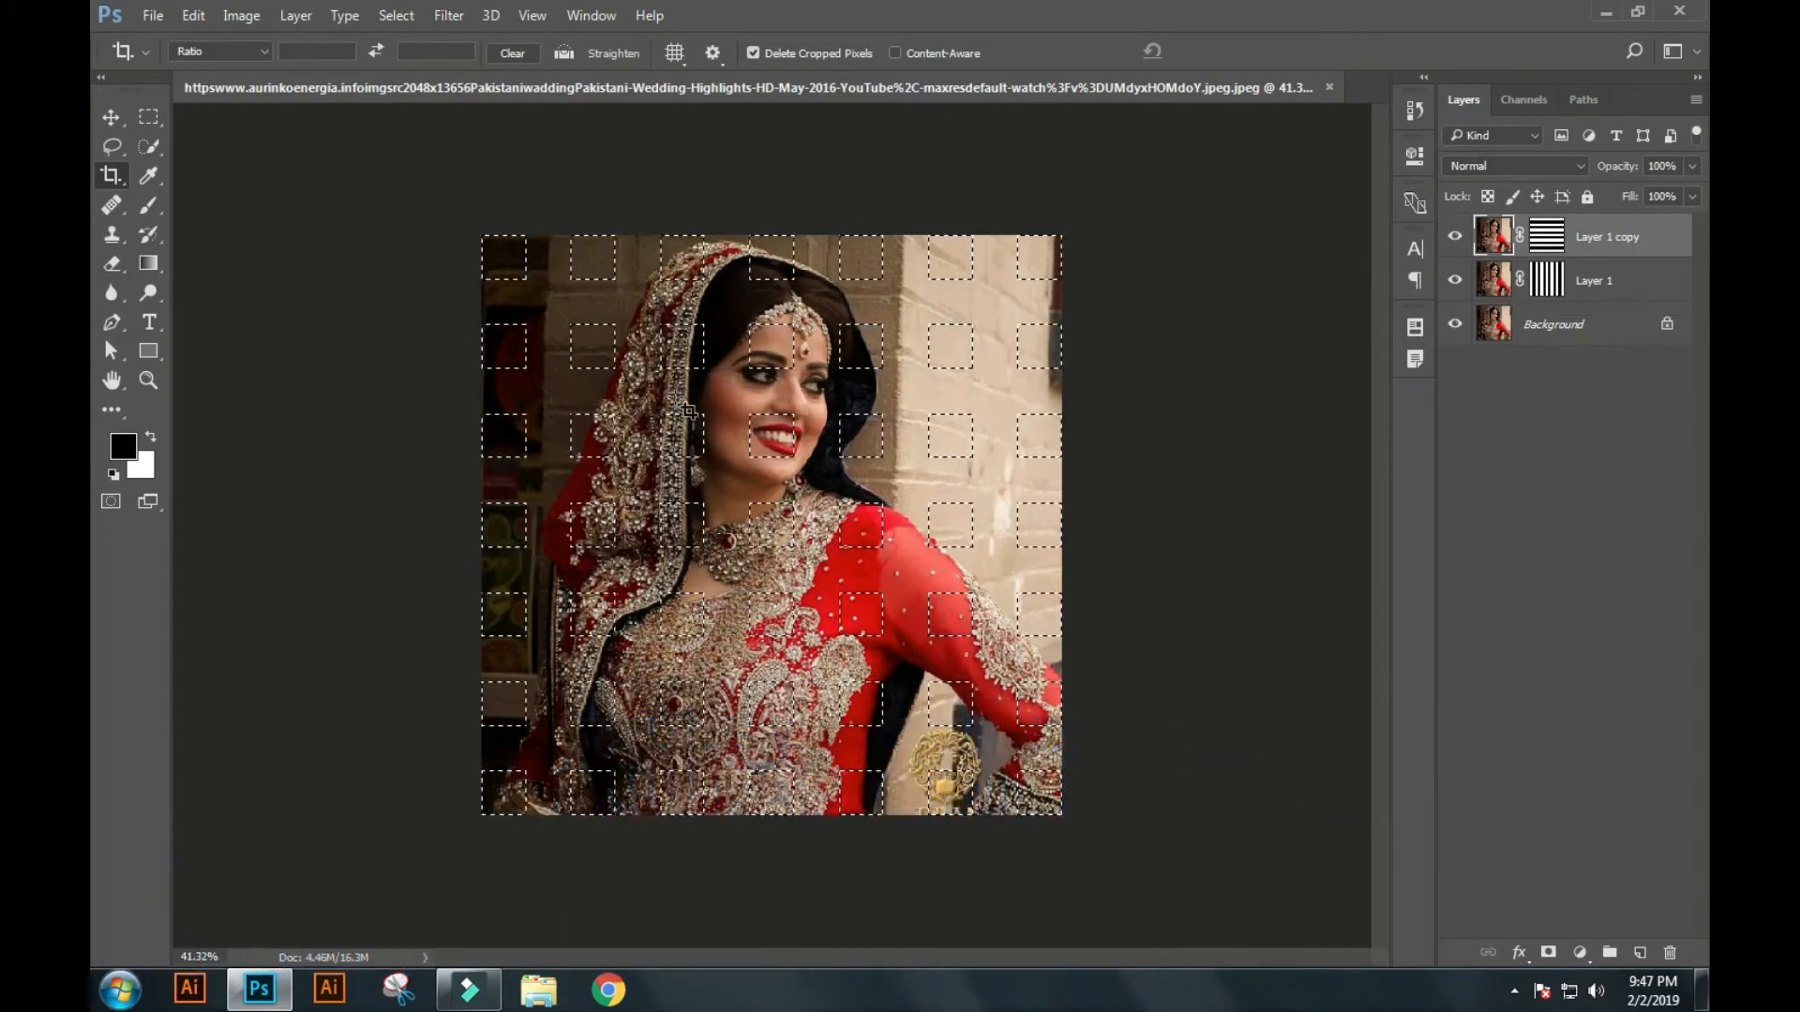
key(q)
Paint Bucket every other intersection square black in the Quick Mask, starting from the upper-left corner, and copy the squares left selected to a new layer.
click(148, 263)
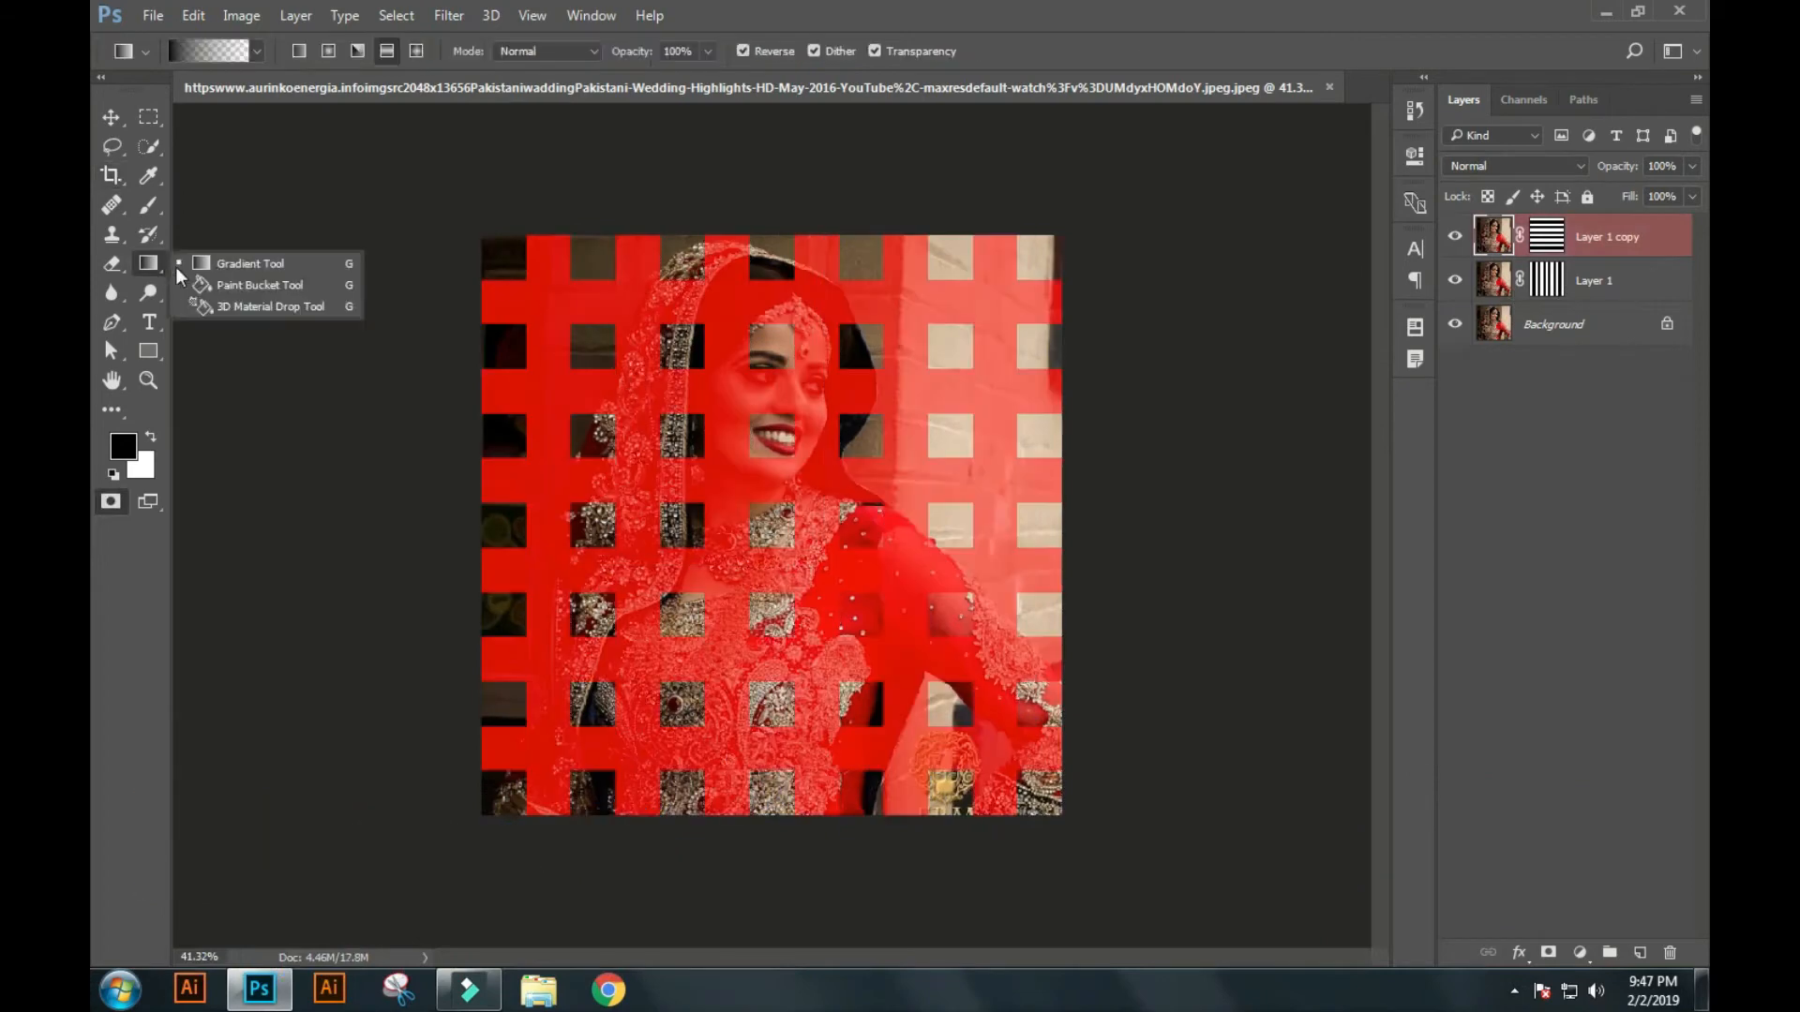
click(267, 285)
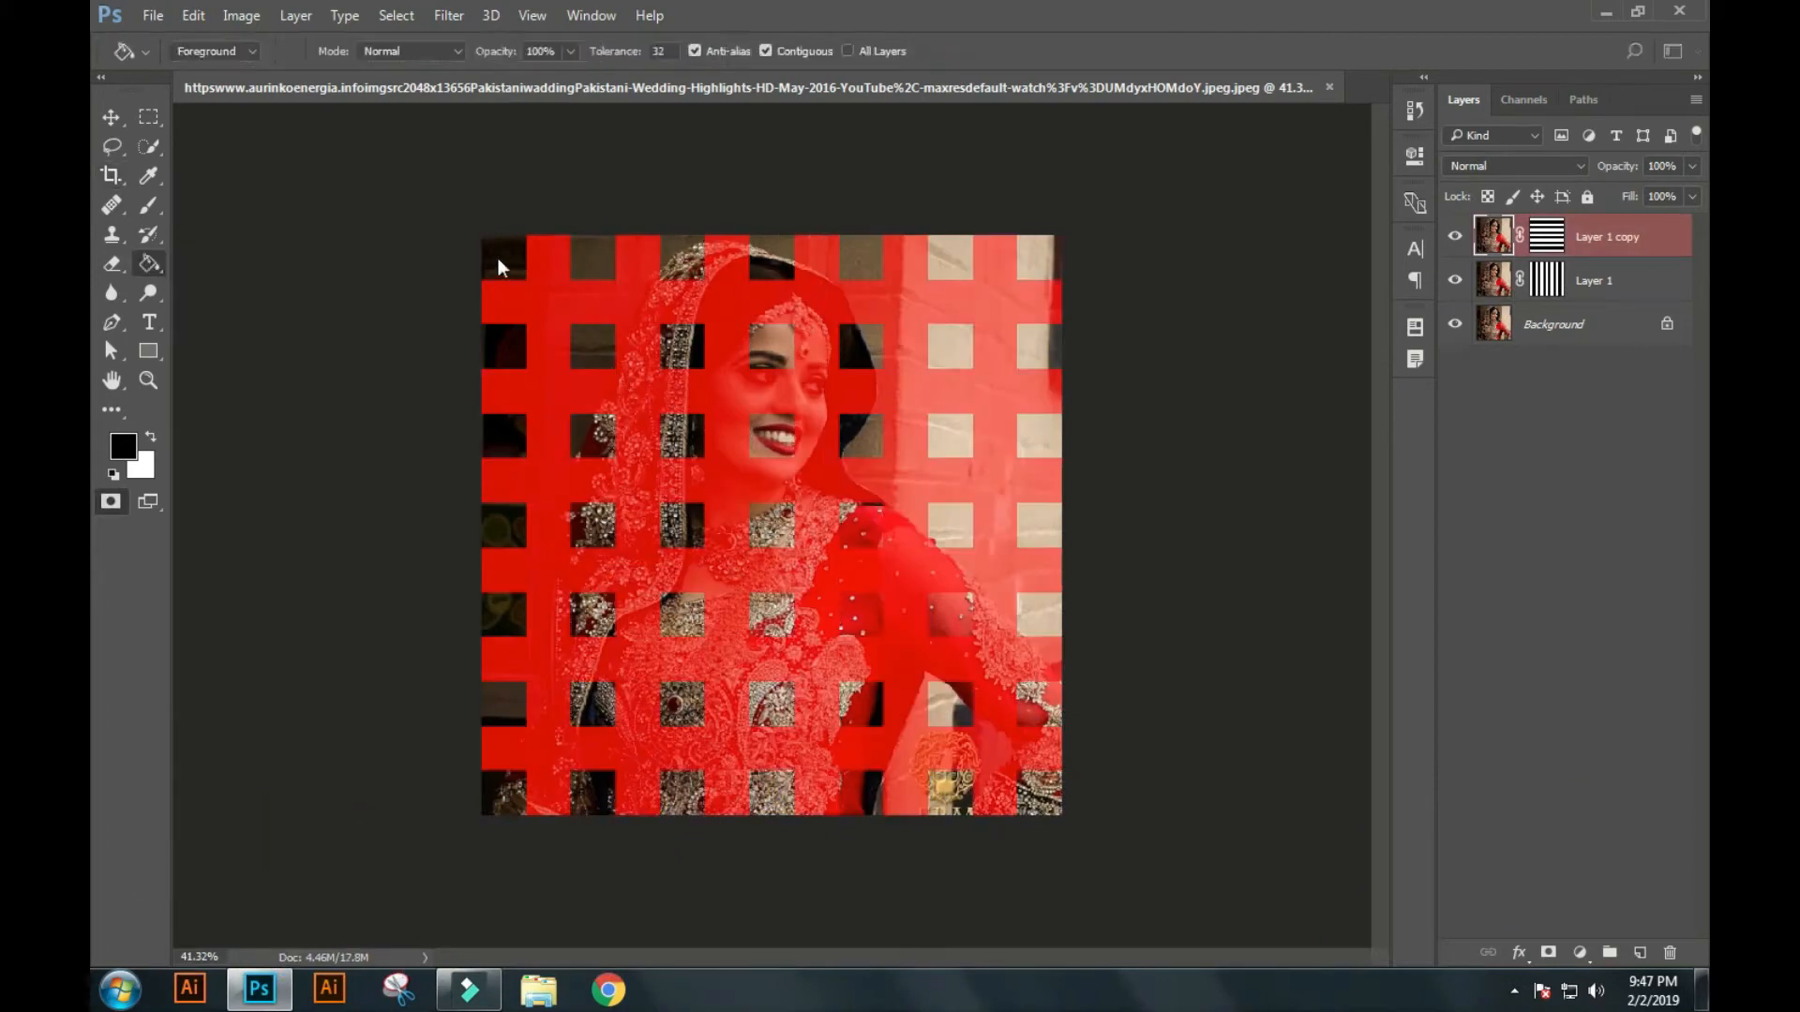
click(514, 264)
click(514, 452)
click(514, 626)
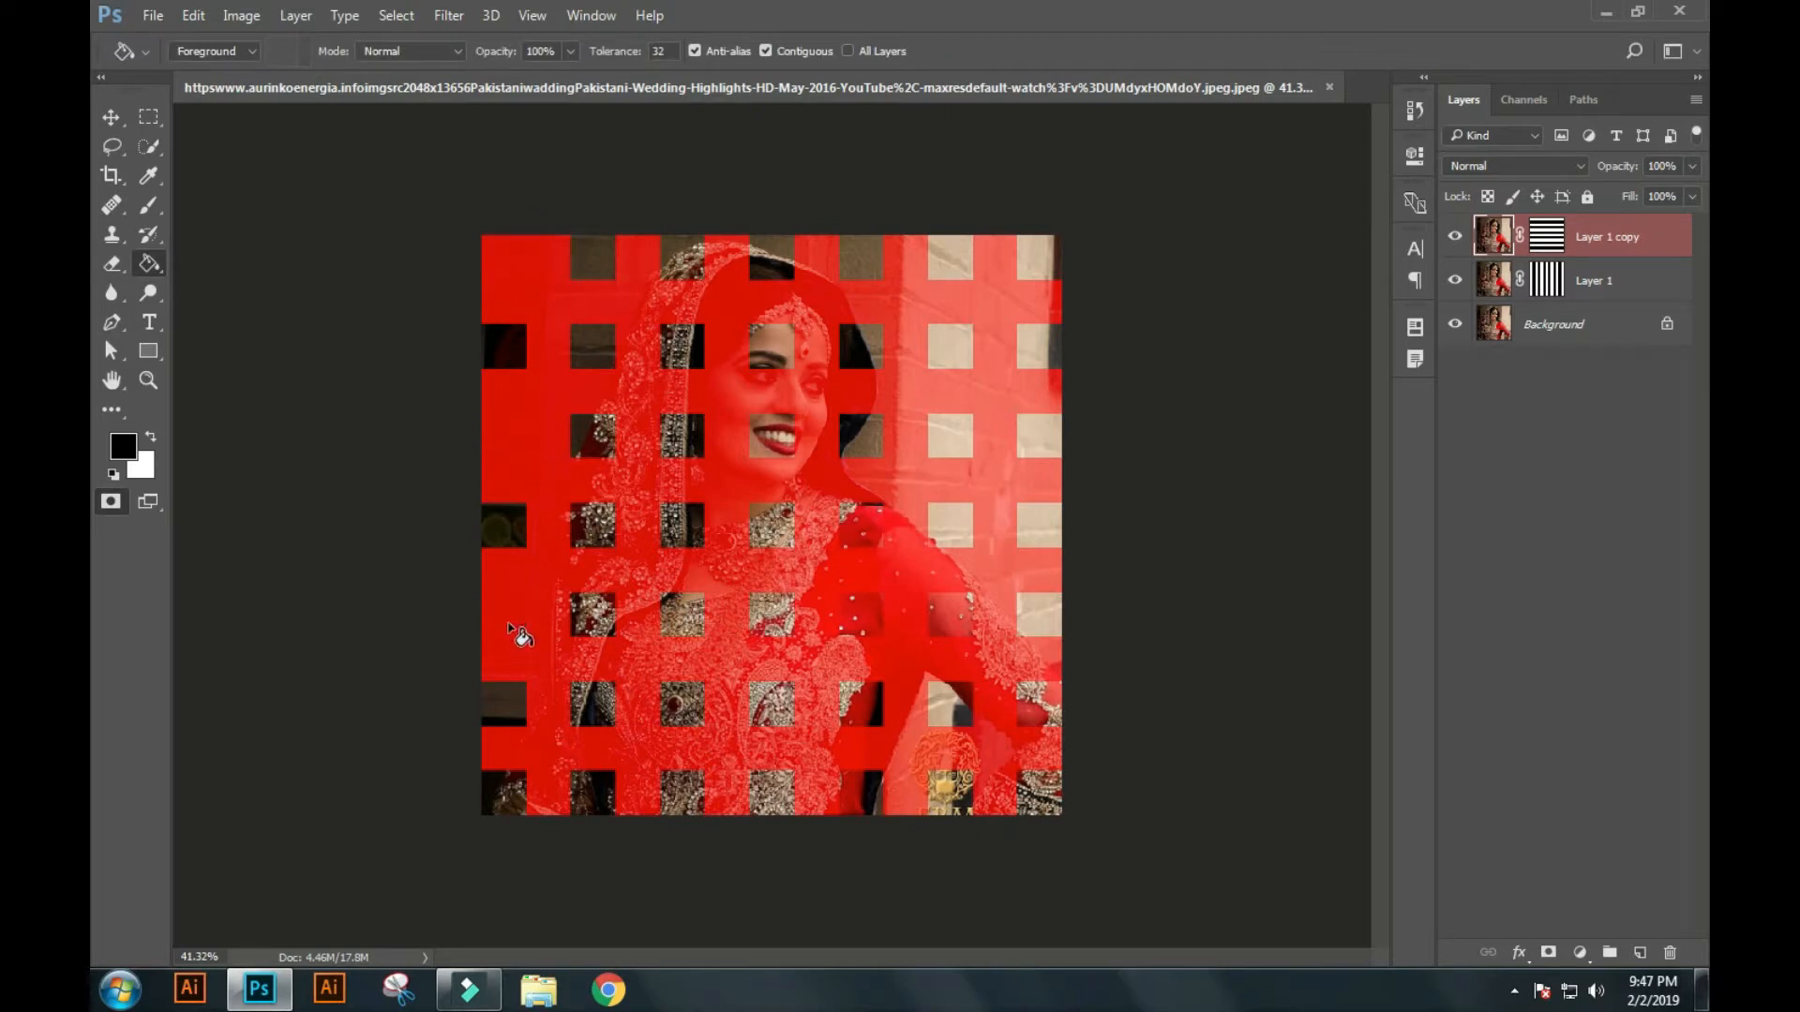
click(515, 792)
click(597, 713)
click(594, 537)
click(582, 351)
click(671, 255)
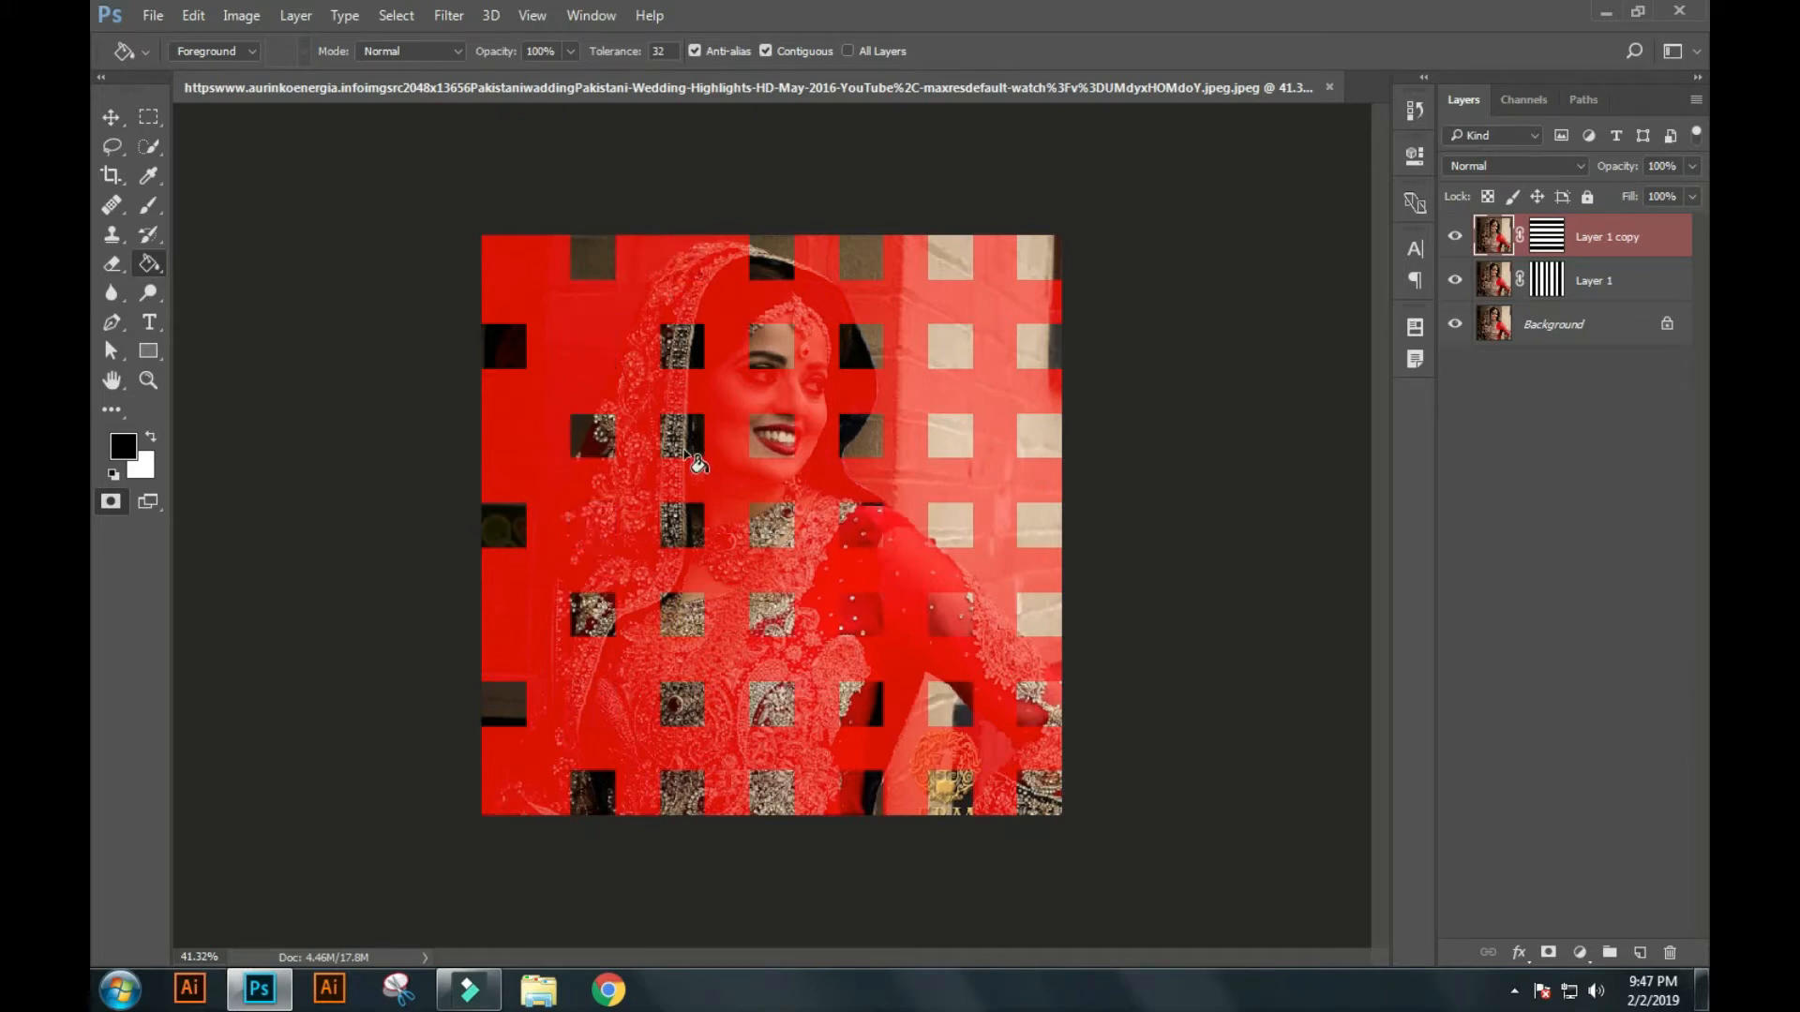
click(687, 598)
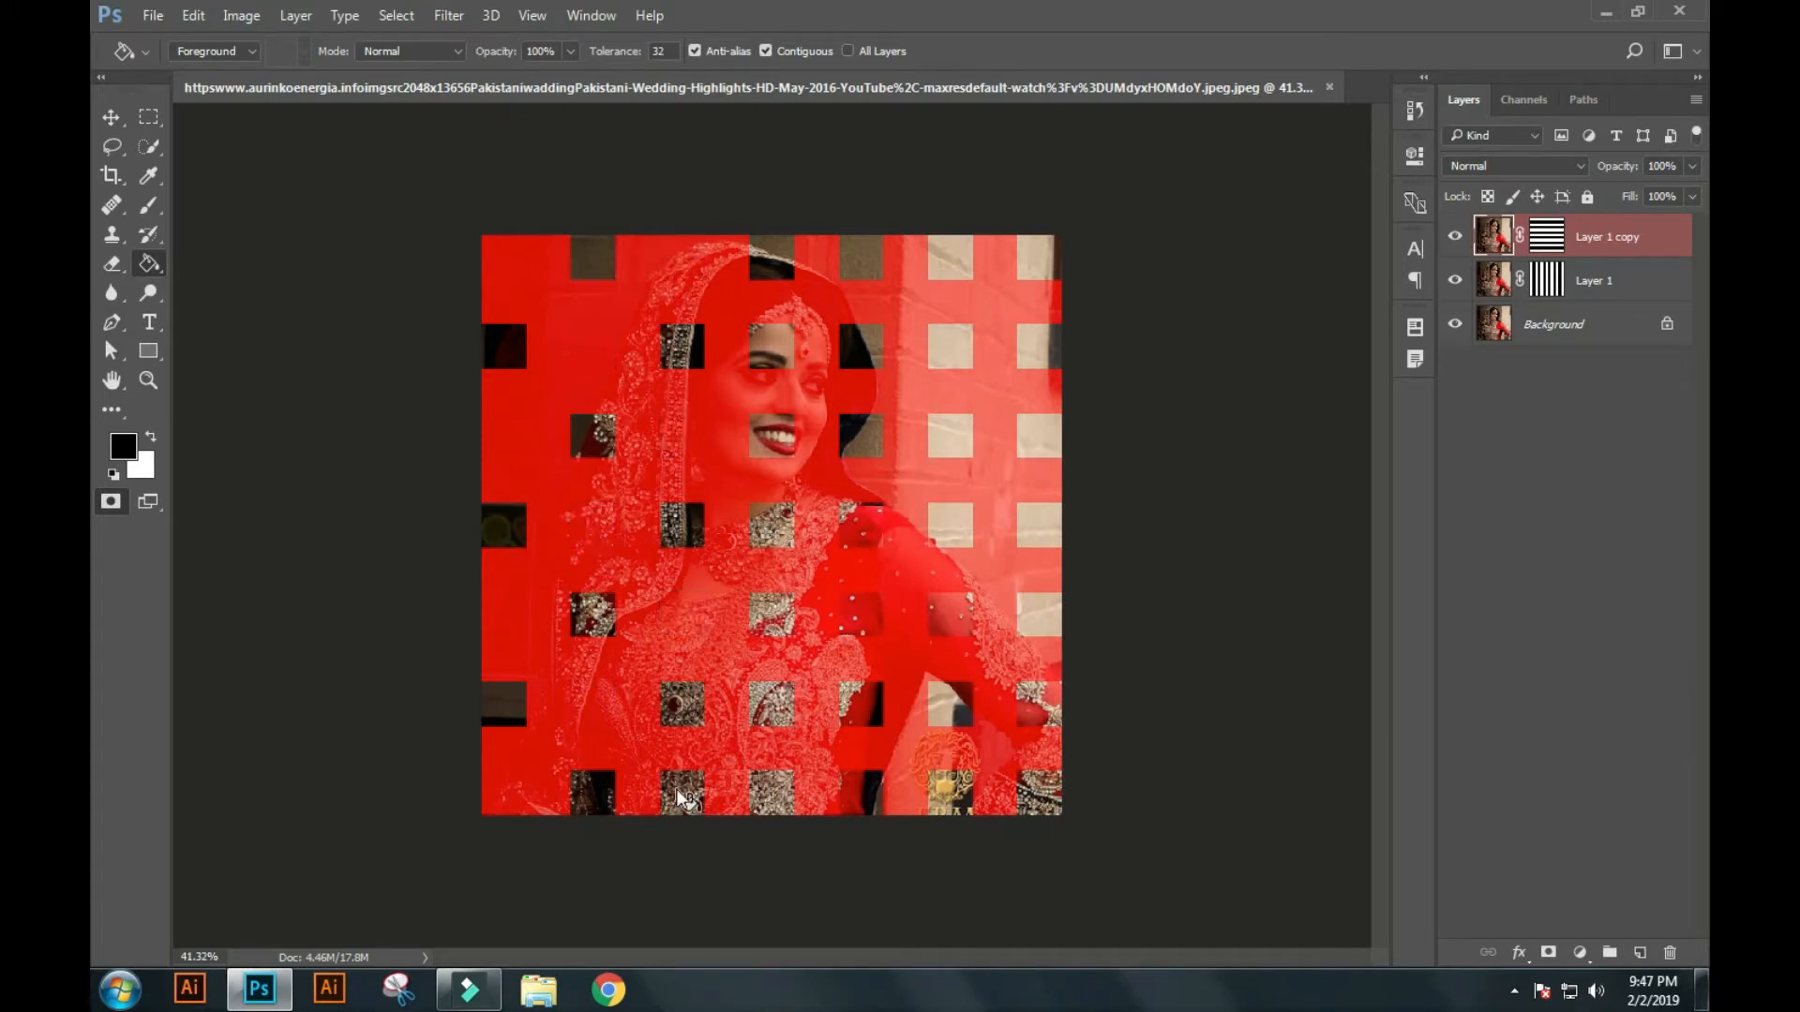
click(784, 705)
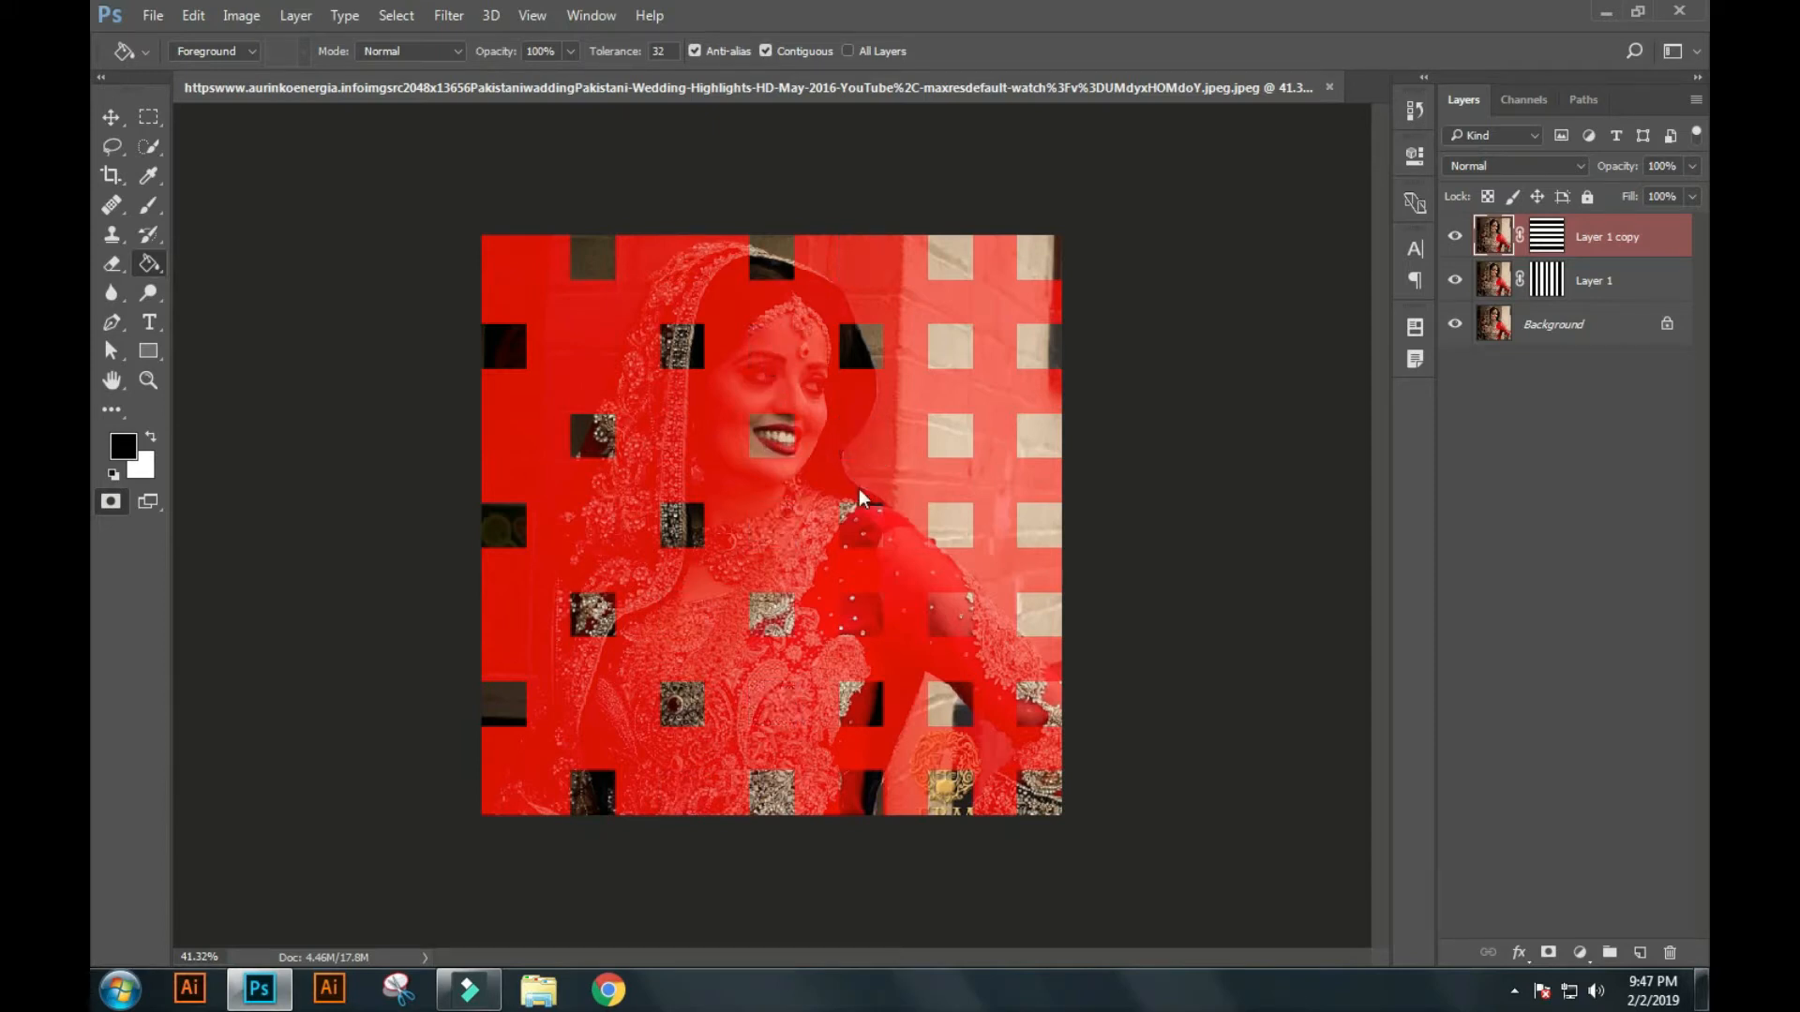
click(872, 794)
click(950, 703)
click(949, 520)
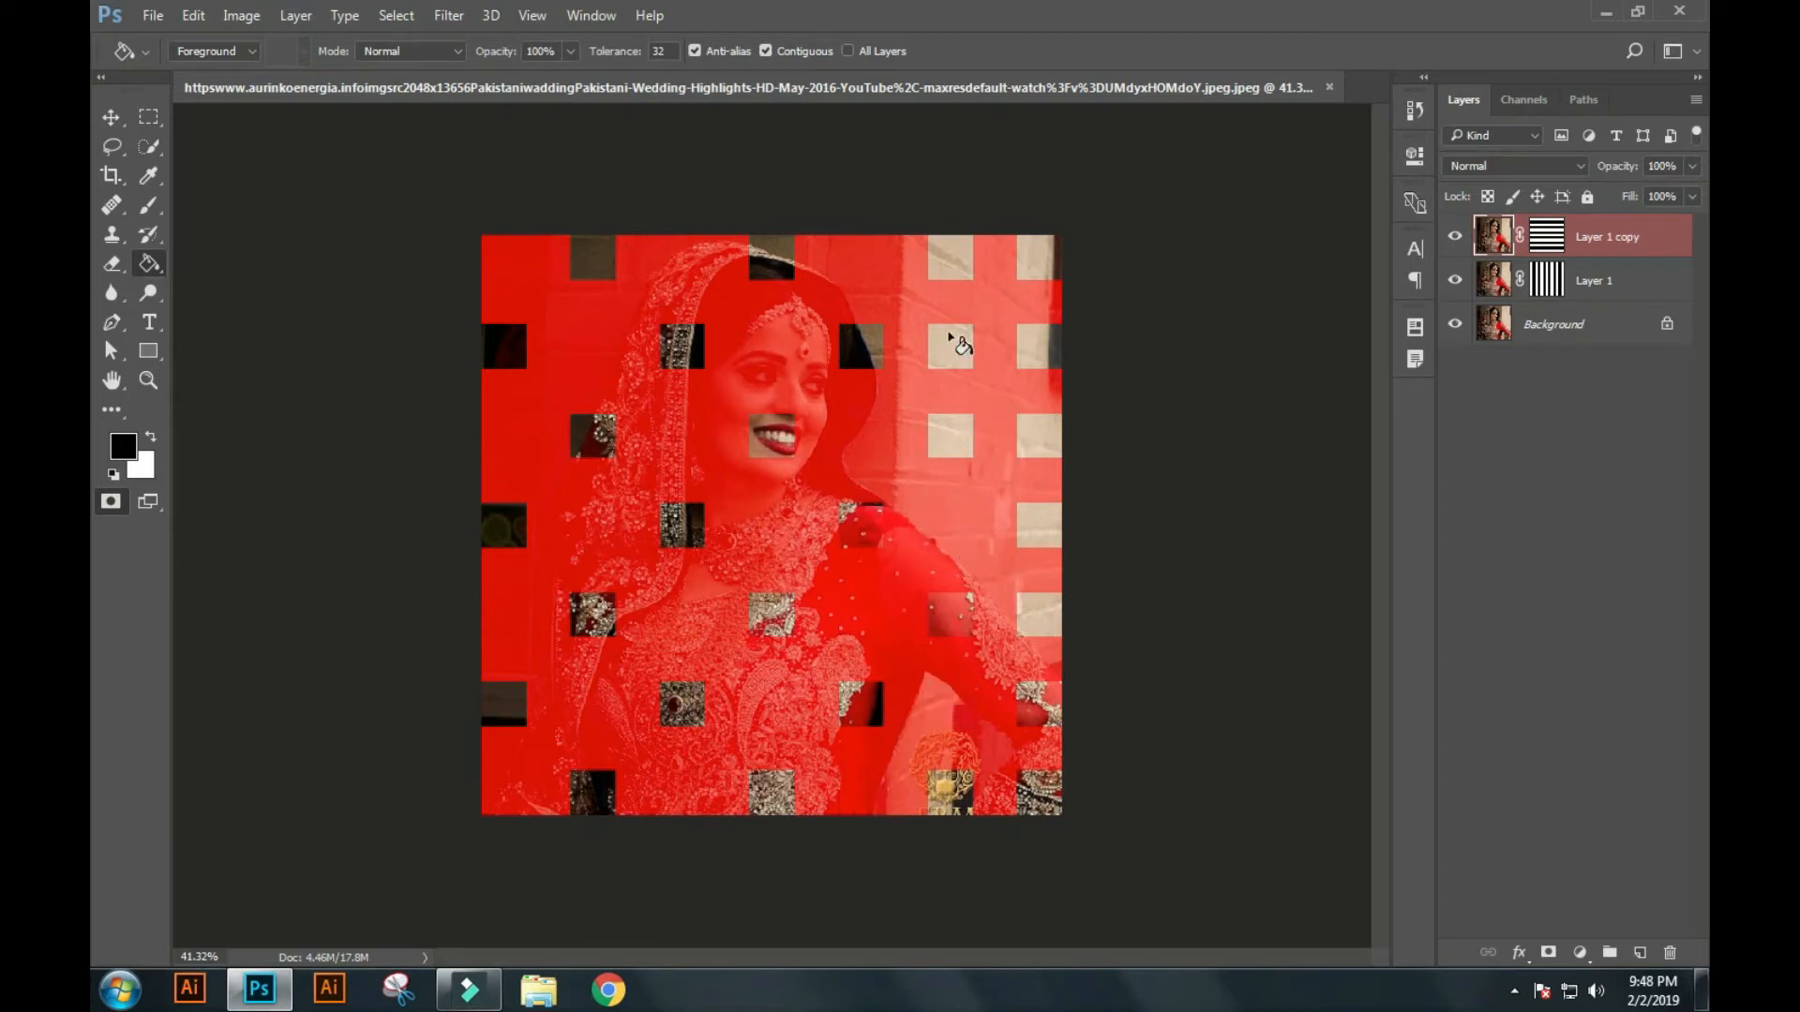
click(1042, 446)
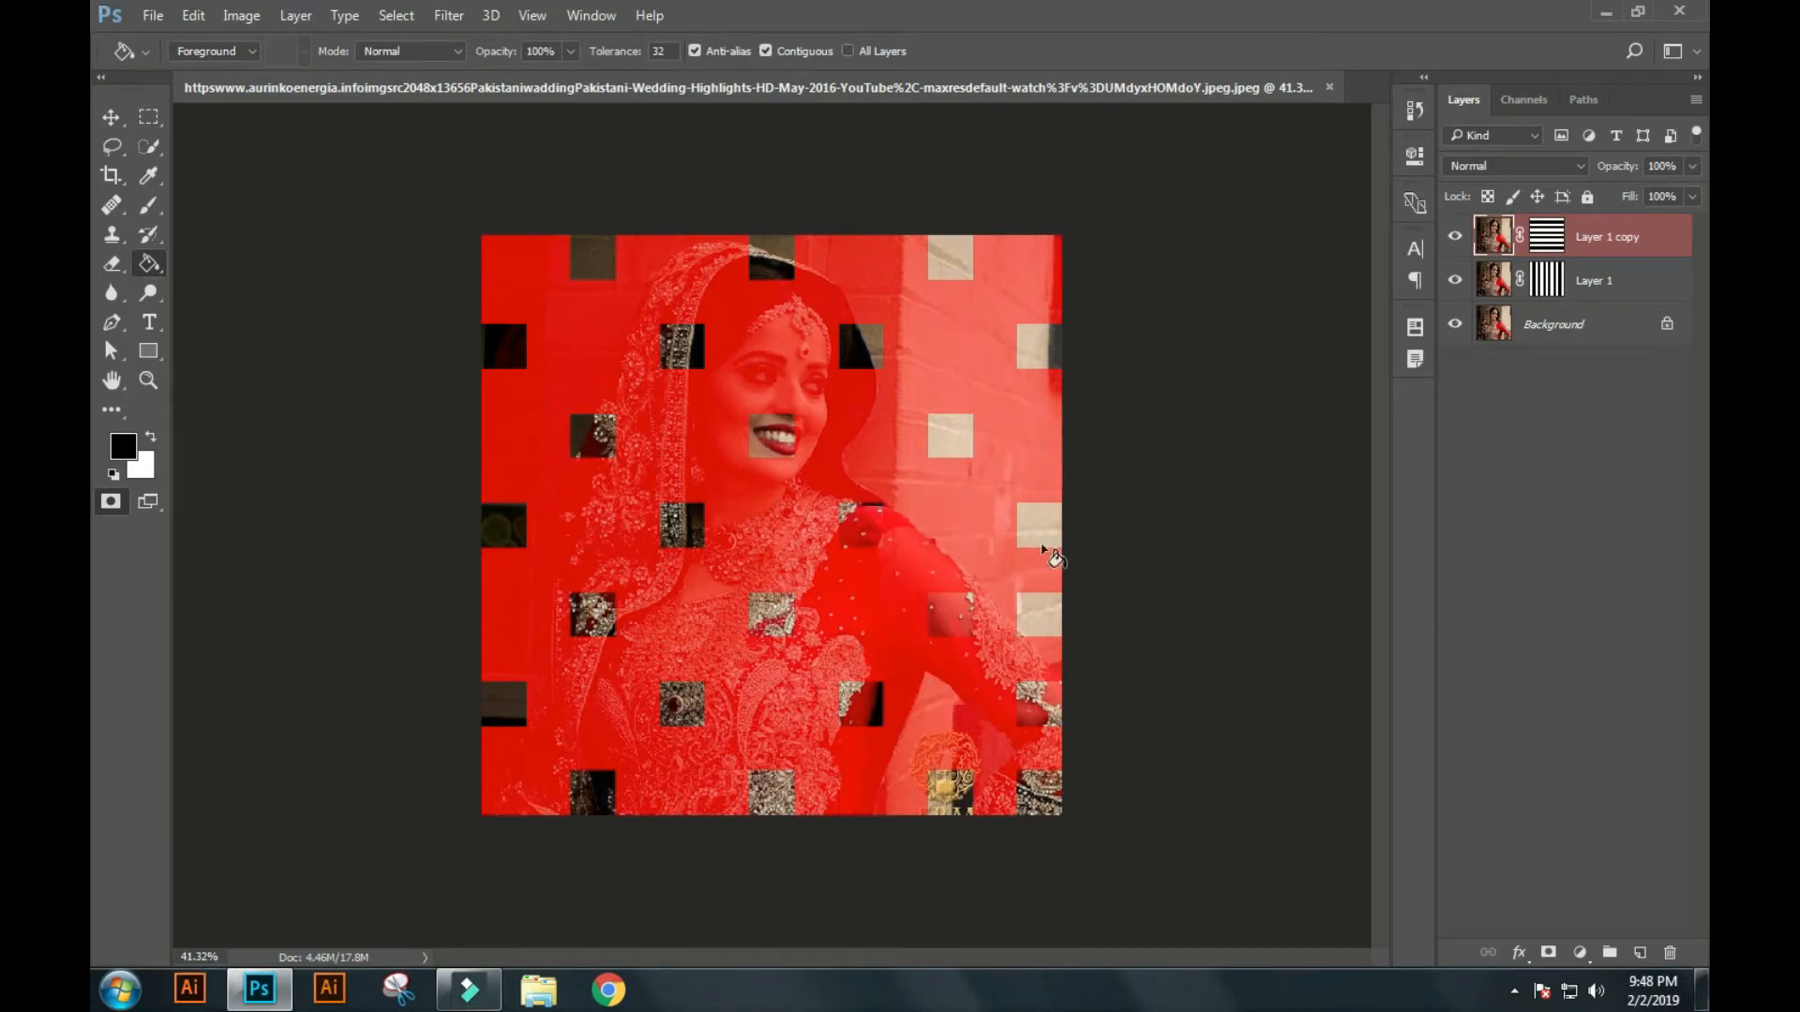
click(1041, 626)
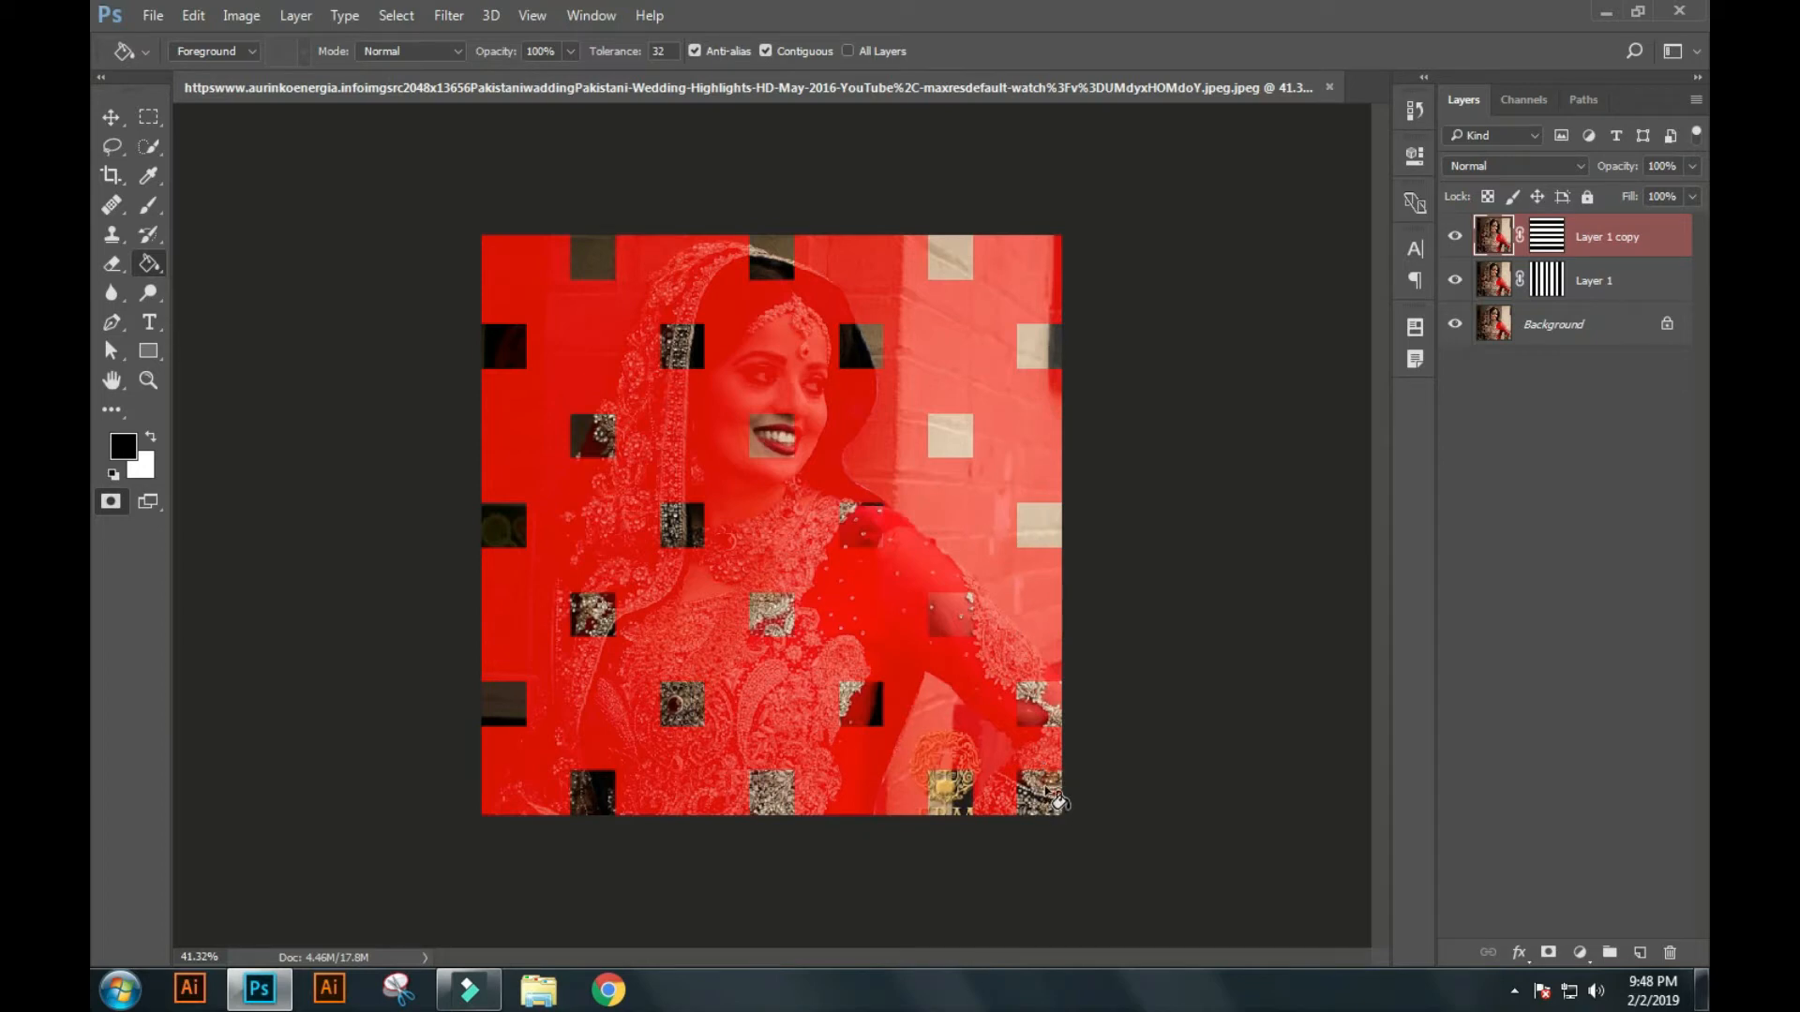
click(1056, 794)
key(q)
key(ctrl+j)
Reselect the squares where the Layer 1 and Layer 1 copy masks intersect, and turn on Quick Mask mode with Layer 1 copy active.
ctrl+click(1549, 329)
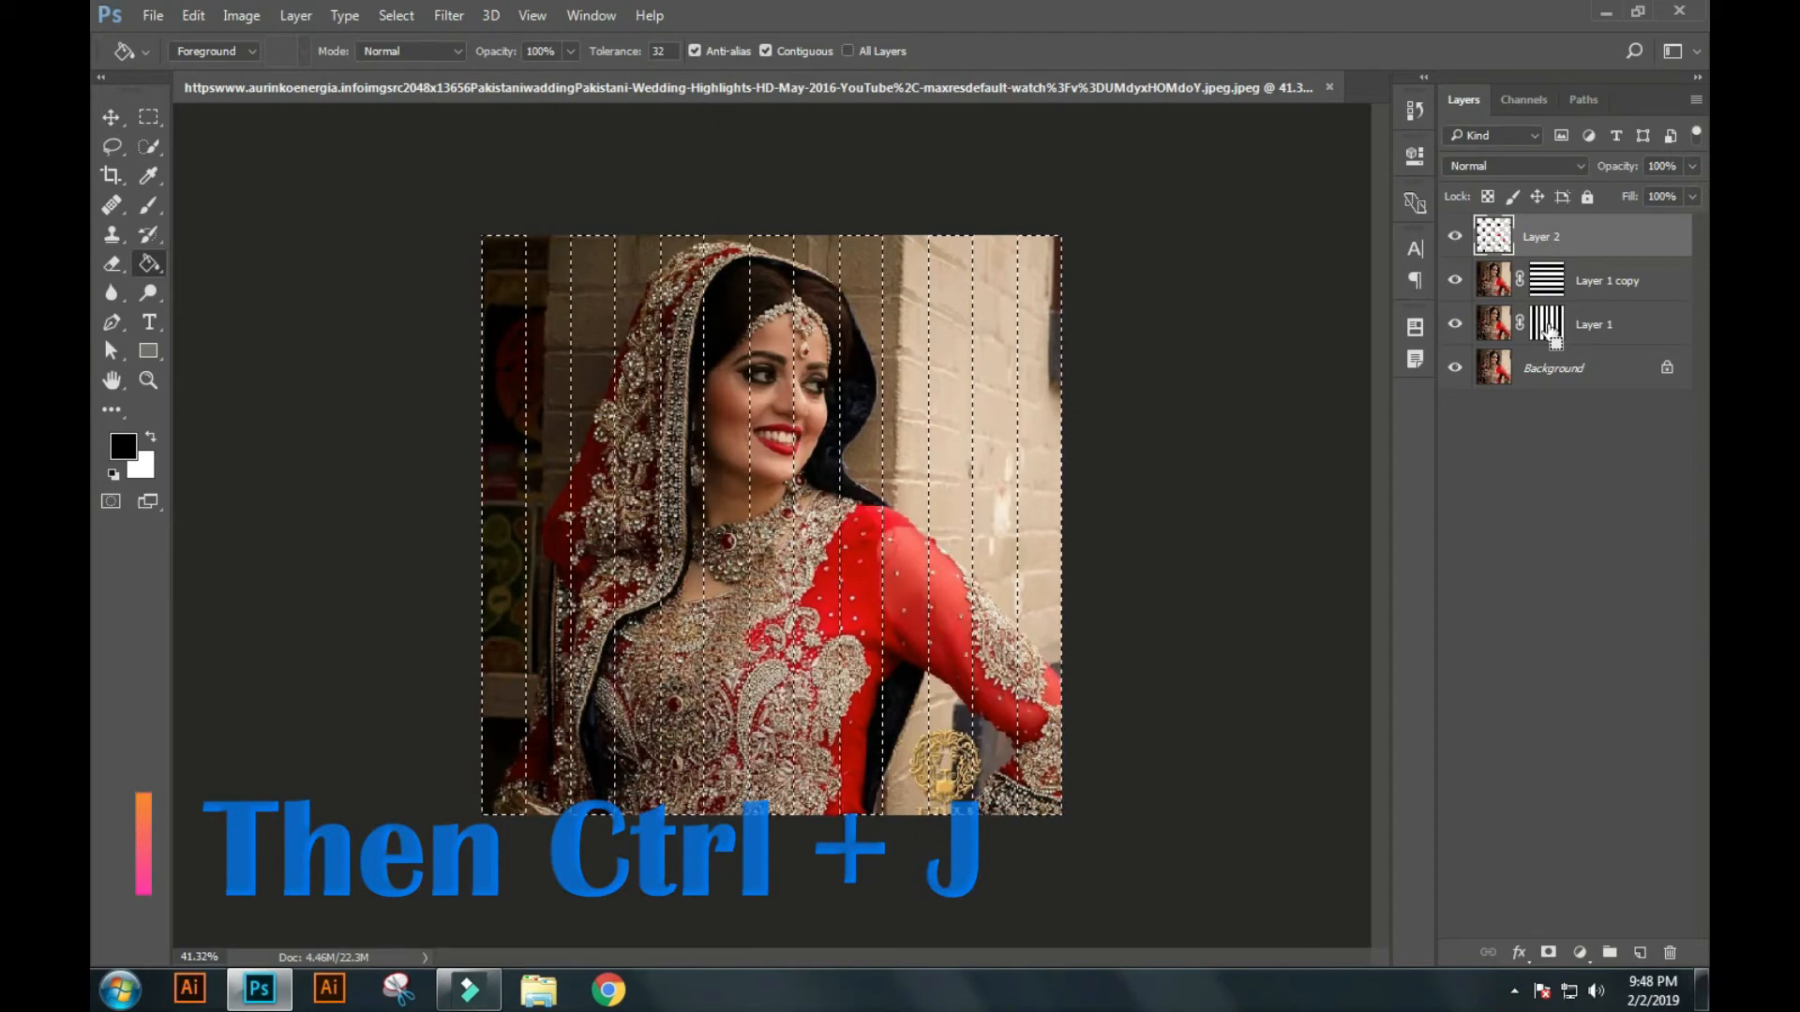
ctrl+alt+shift+click(1540, 279)
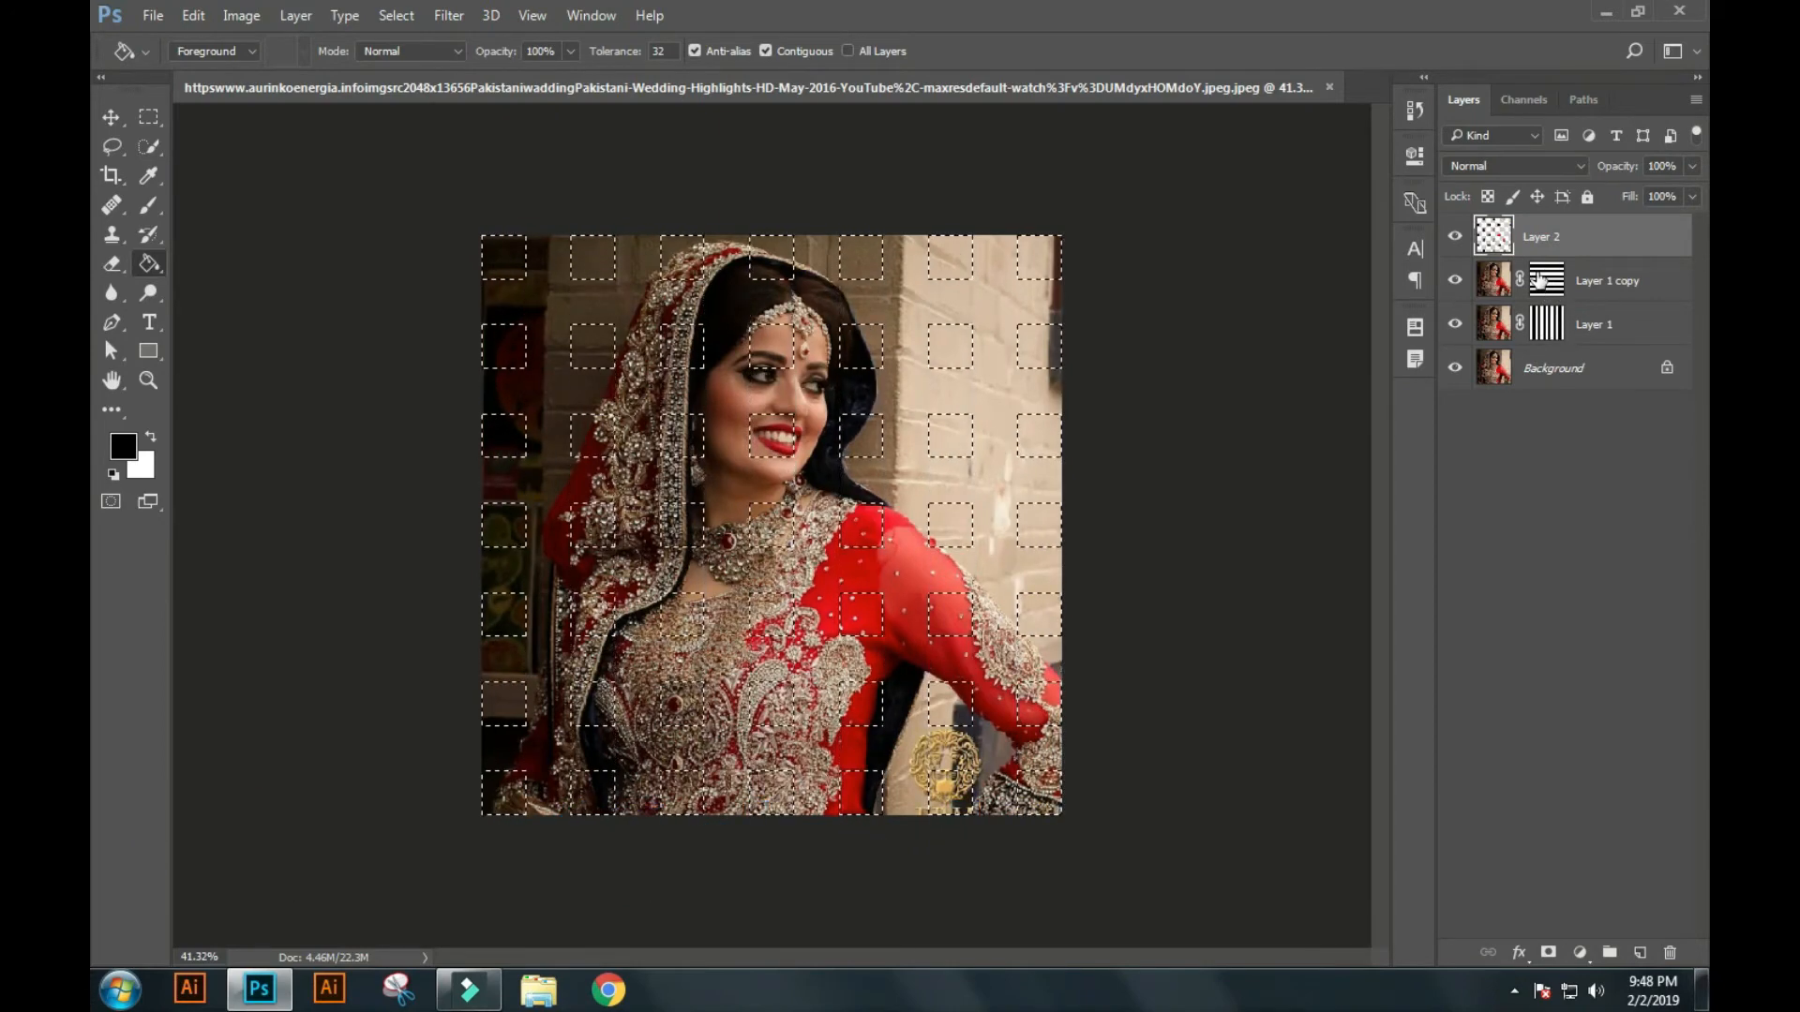
click(1500, 291)
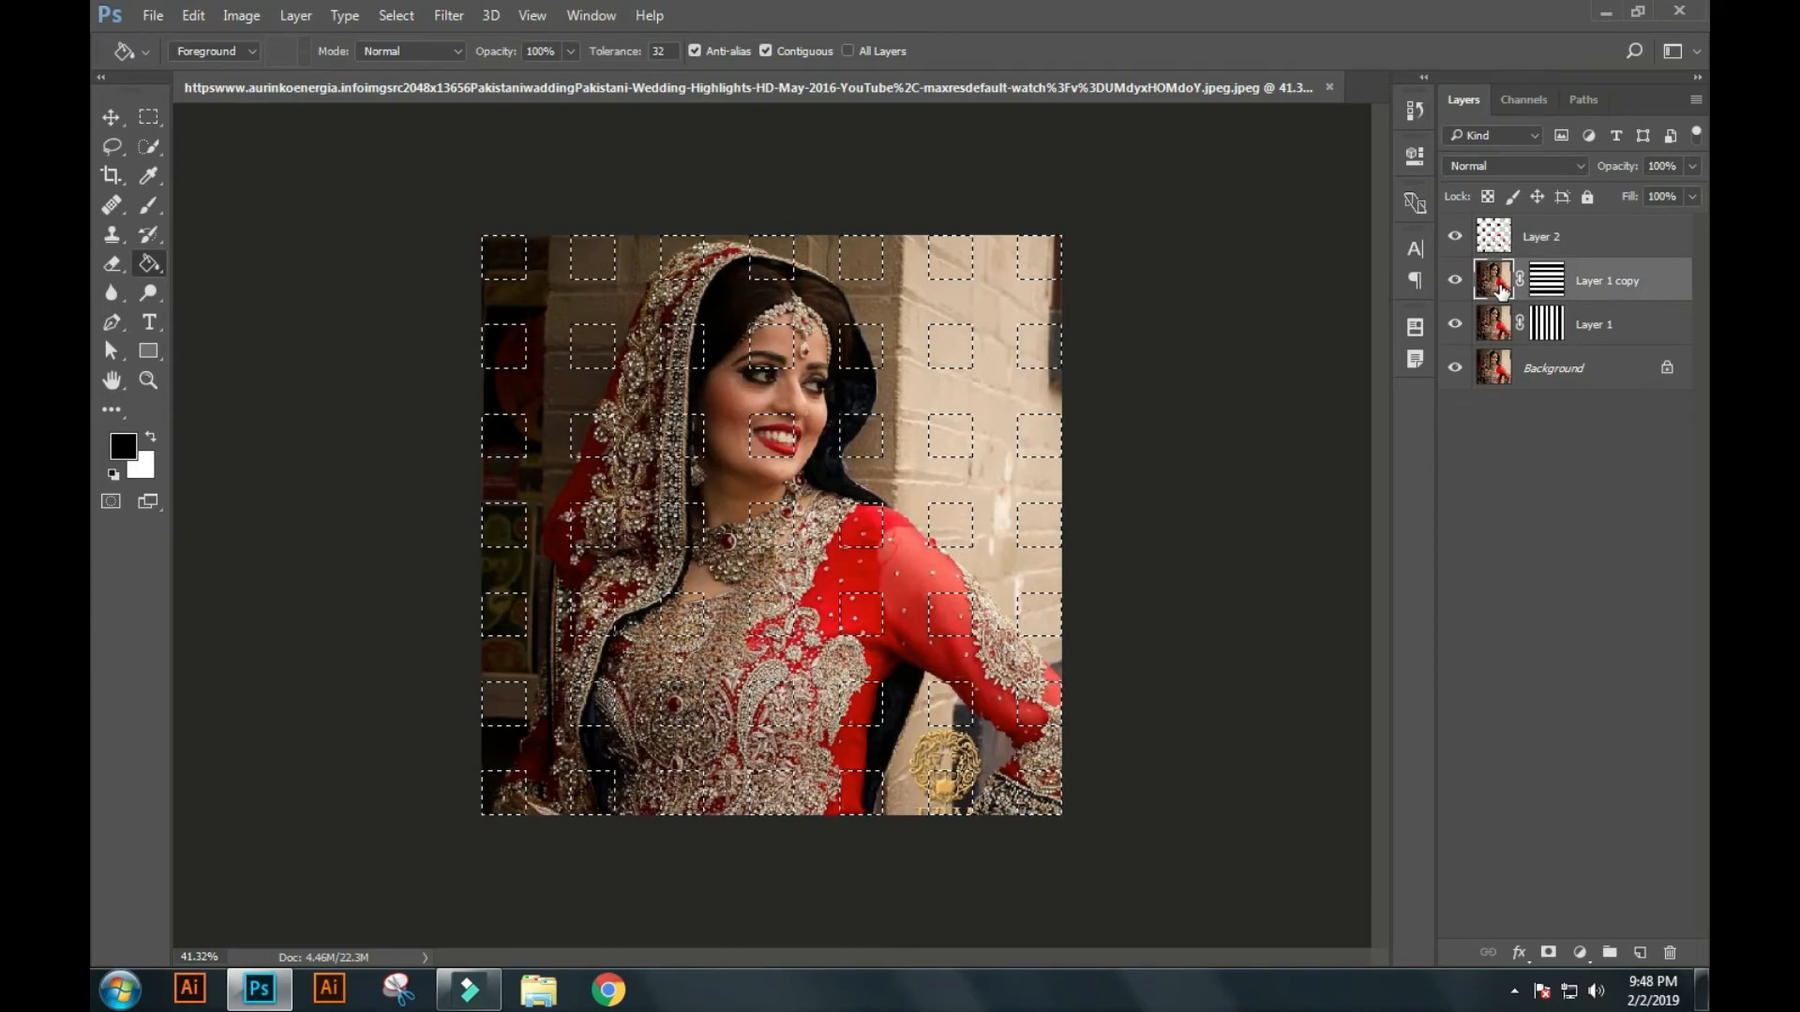
key(q)
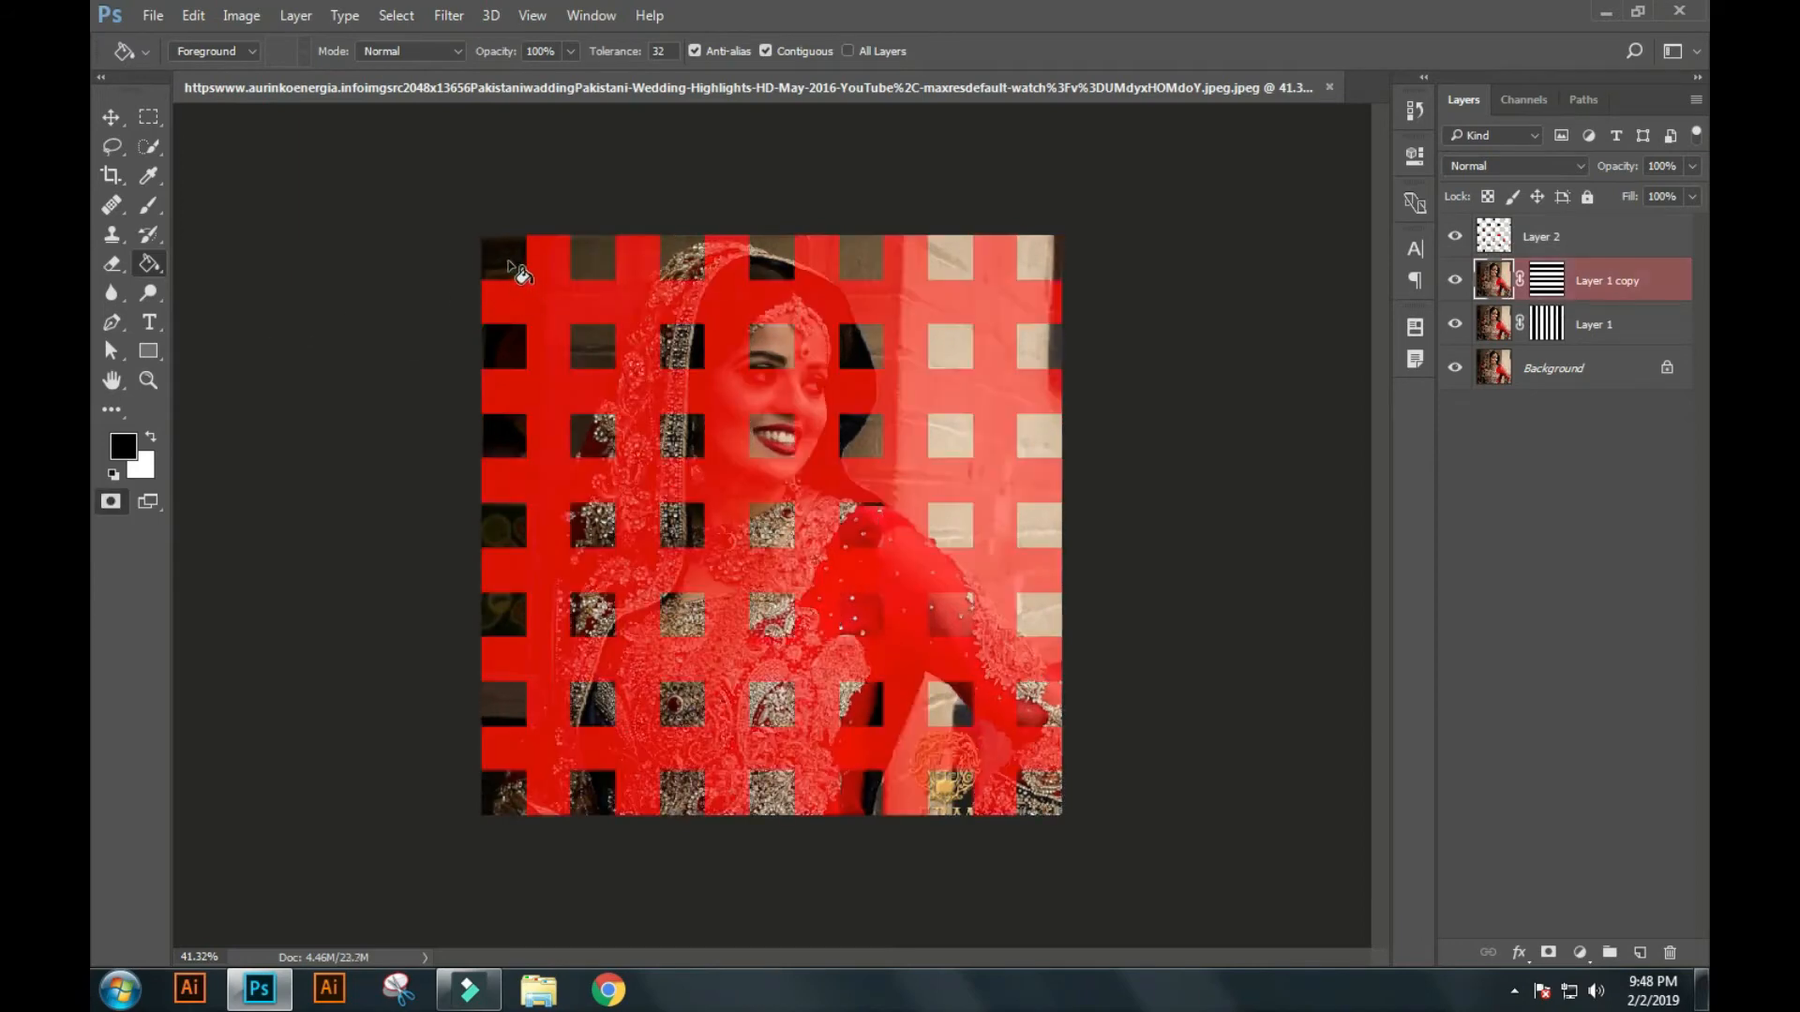
Fill the opposite alternate squares with black in the Quick Mask, leaving the upper-left corner square and its checkerboard counterparts unmasked.
click(510, 358)
click(511, 536)
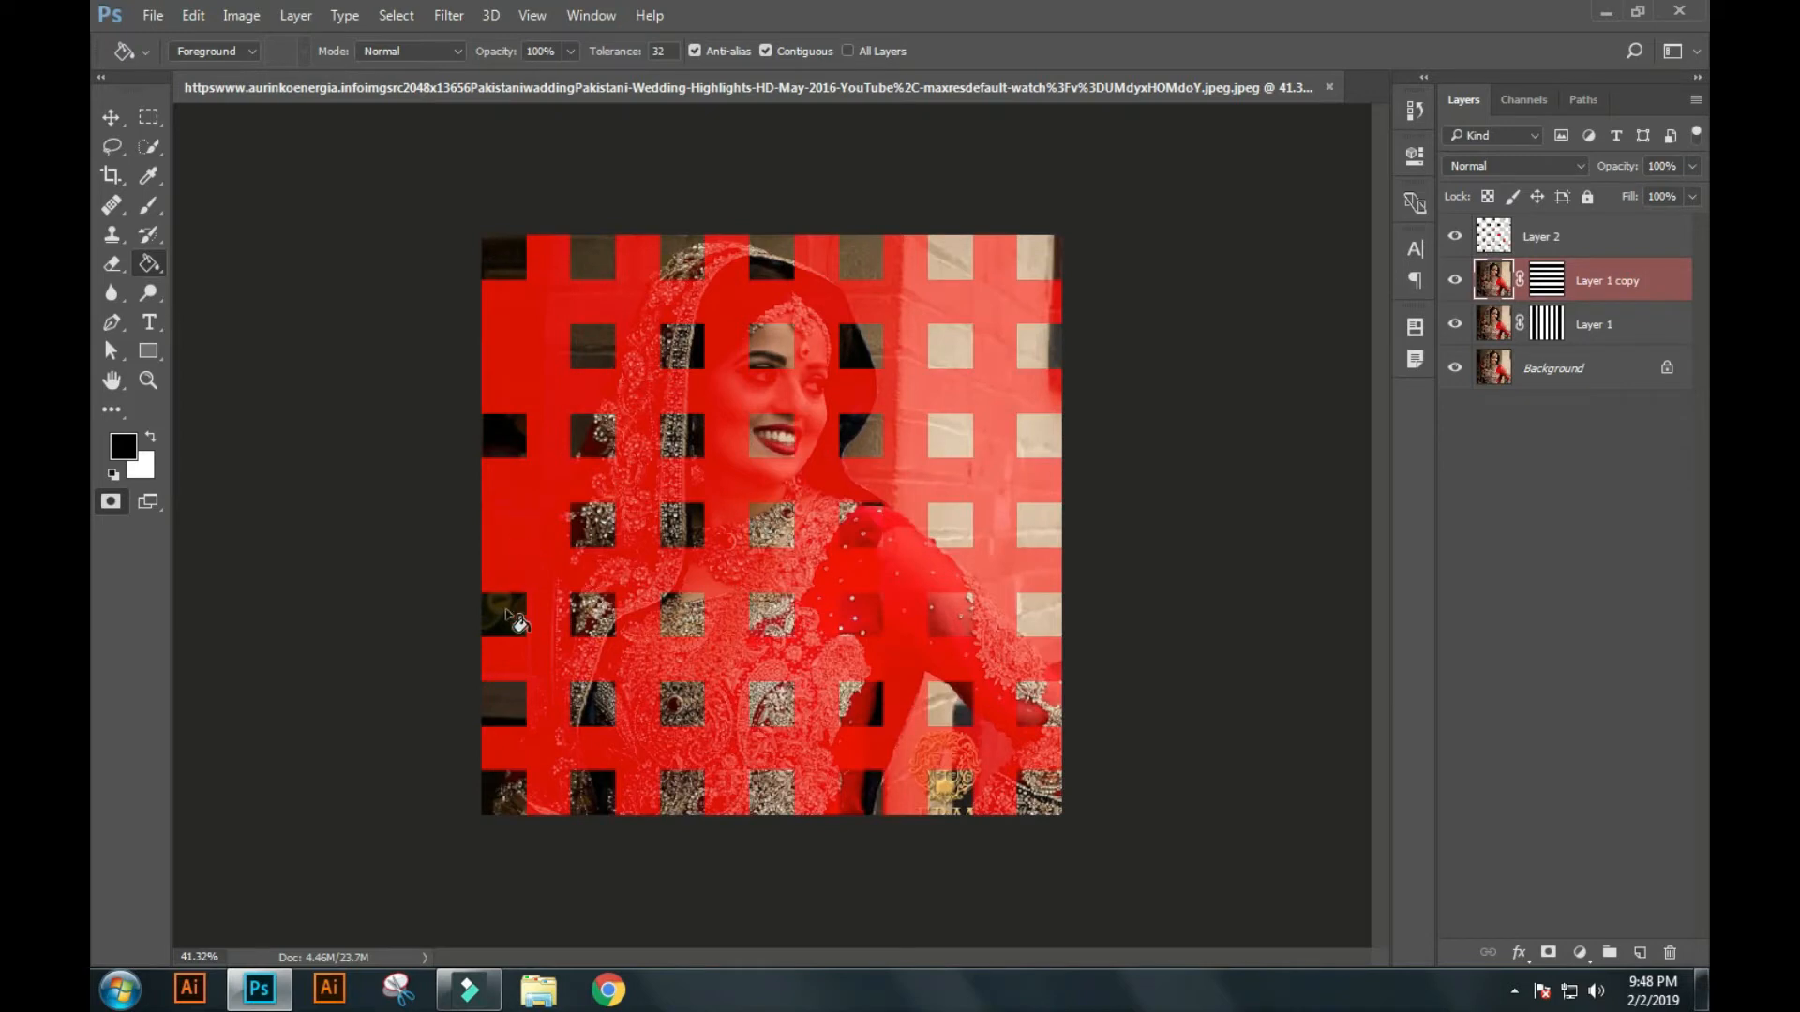
click(510, 720)
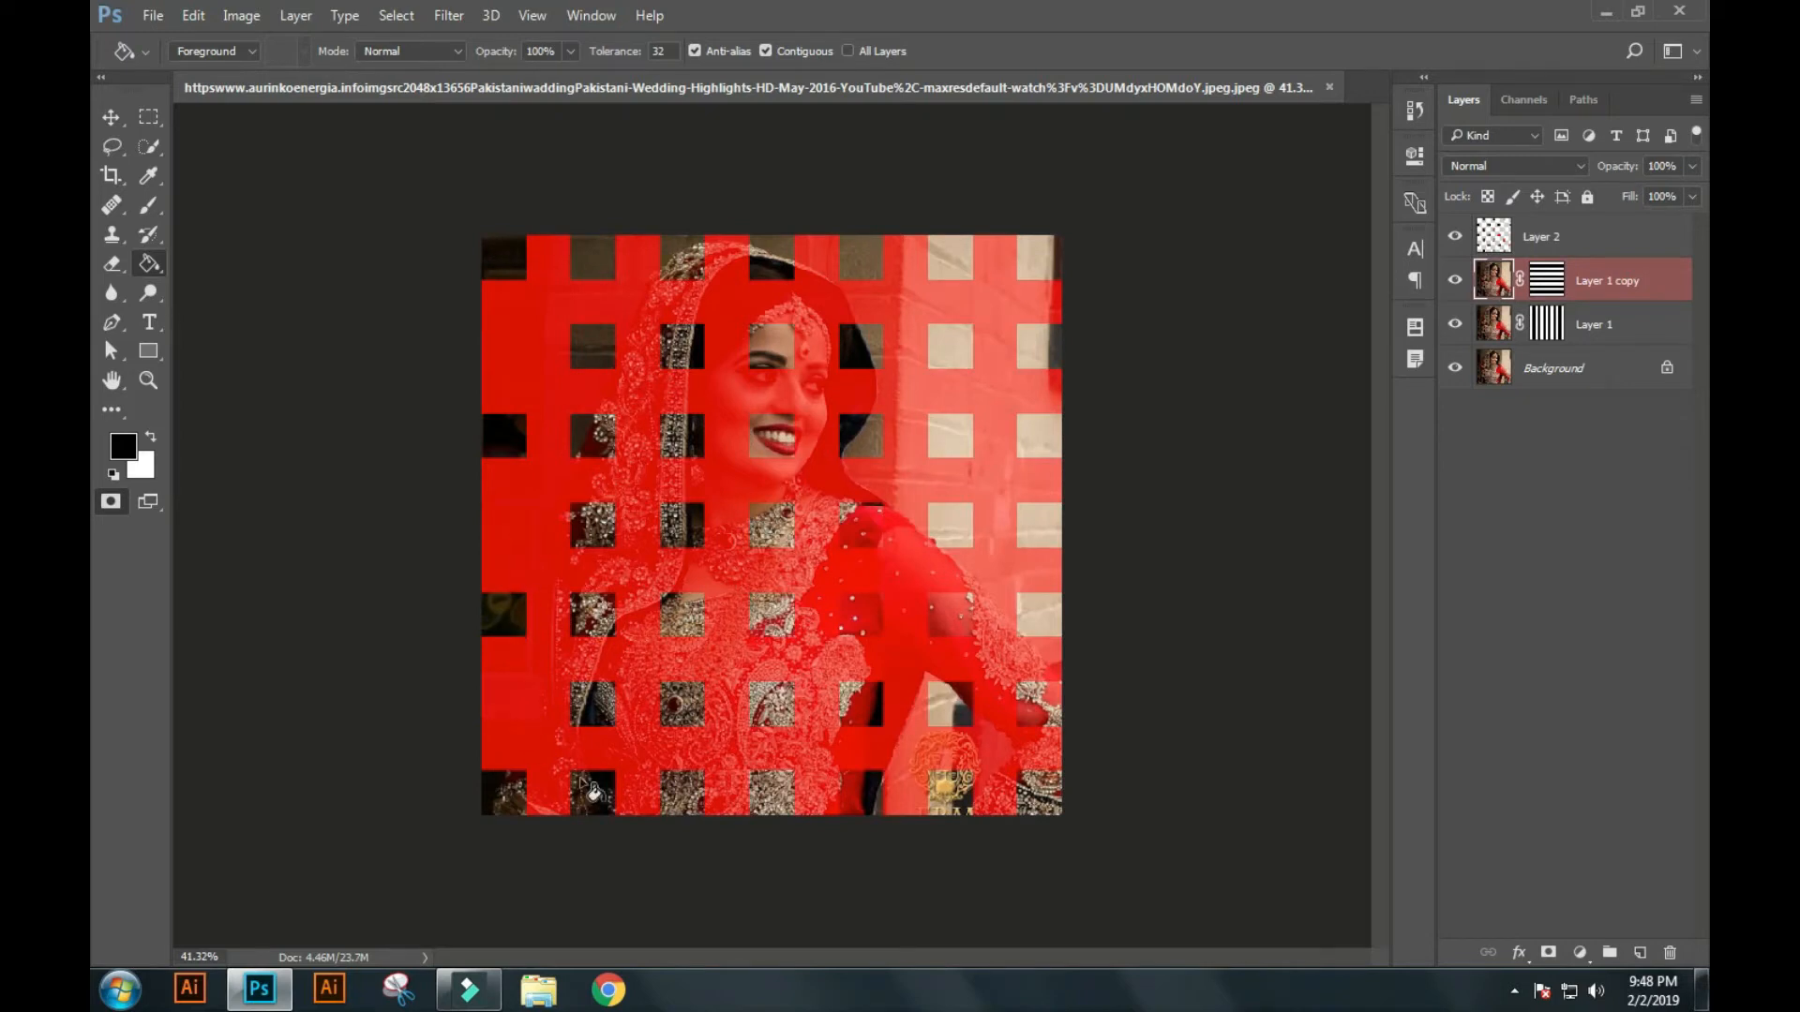
click(583, 787)
click(586, 615)
click(581, 419)
click(589, 263)
click(682, 345)
click(692, 527)
click(696, 709)
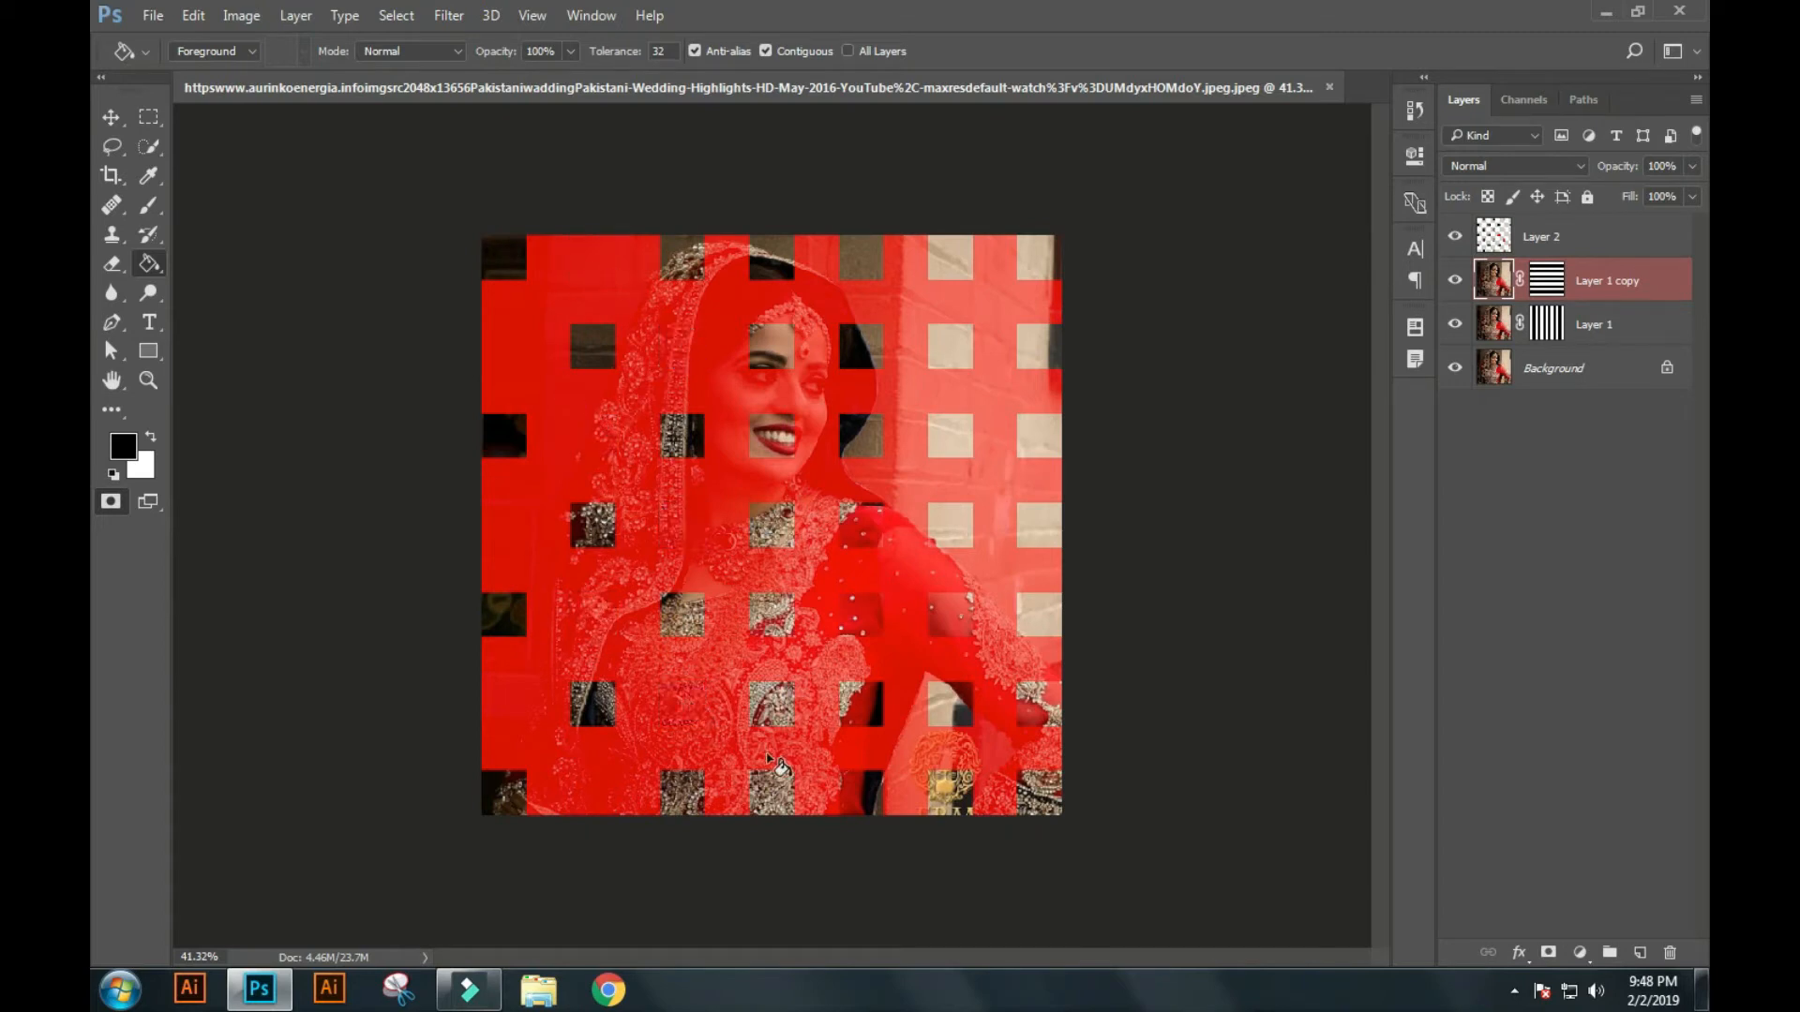
click(774, 793)
click(774, 617)
click(769, 453)
click(771, 258)
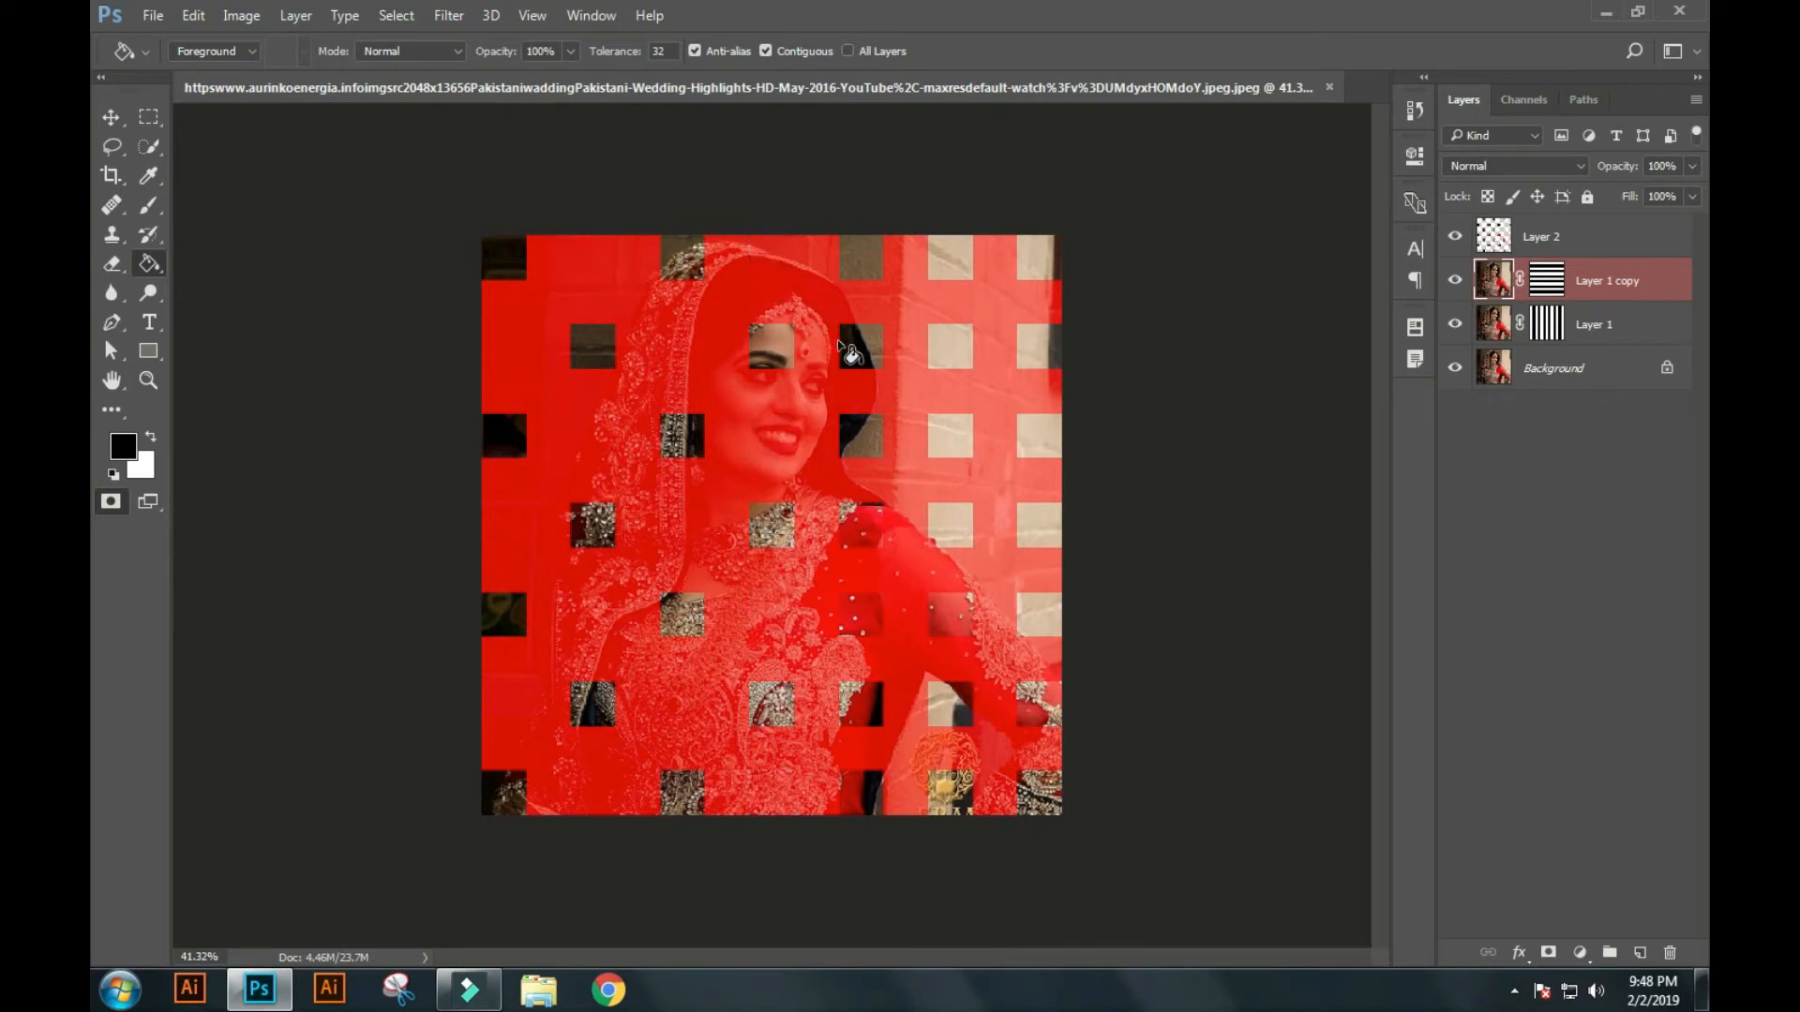
click(854, 351)
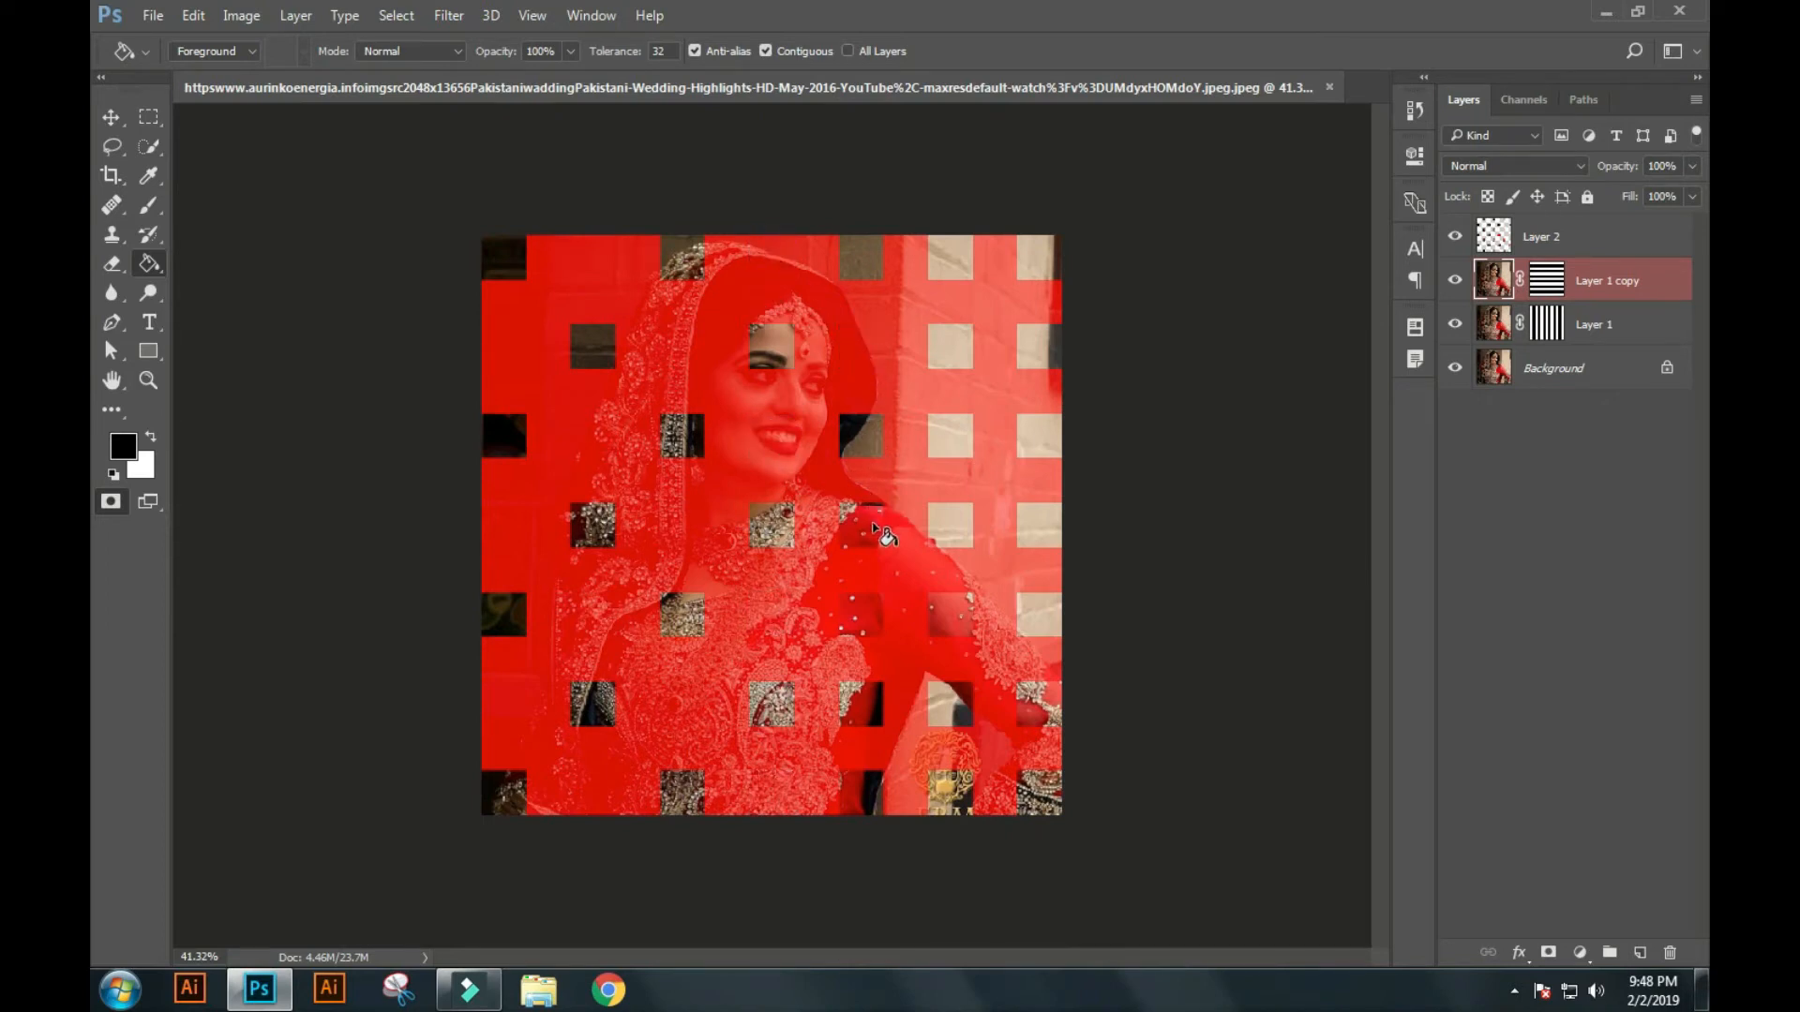
click(874, 719)
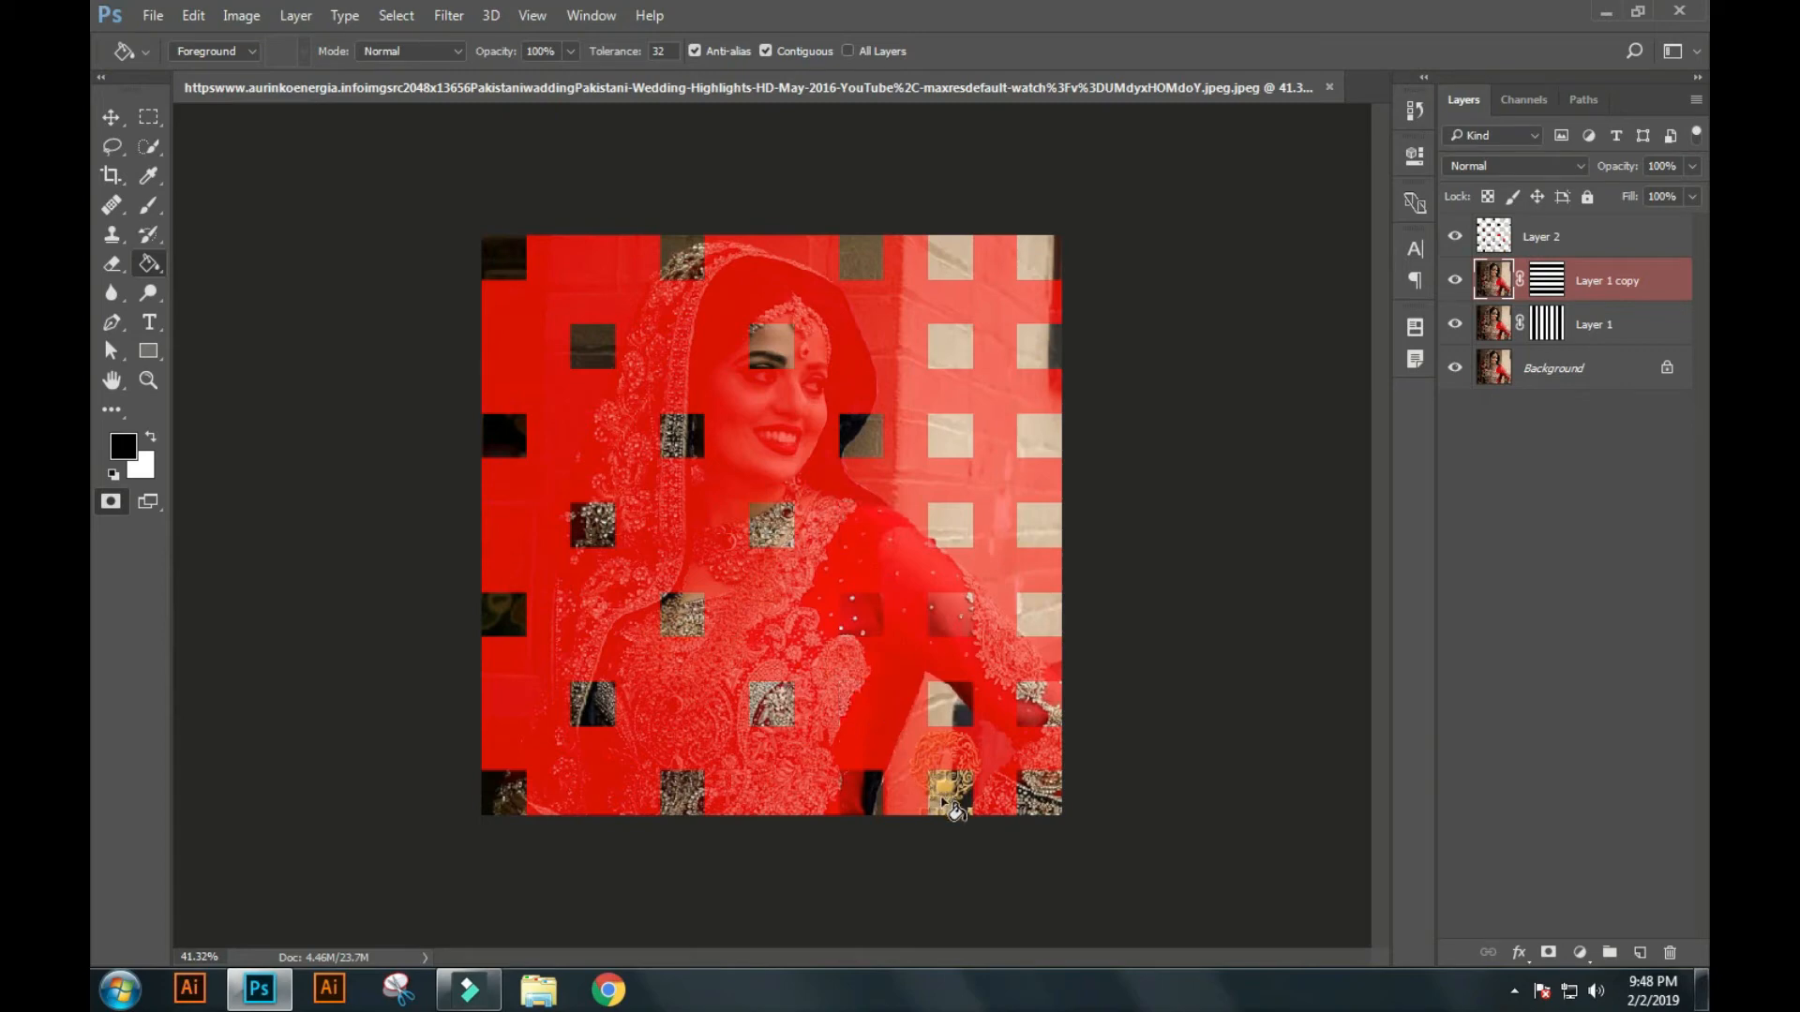
click(948, 804)
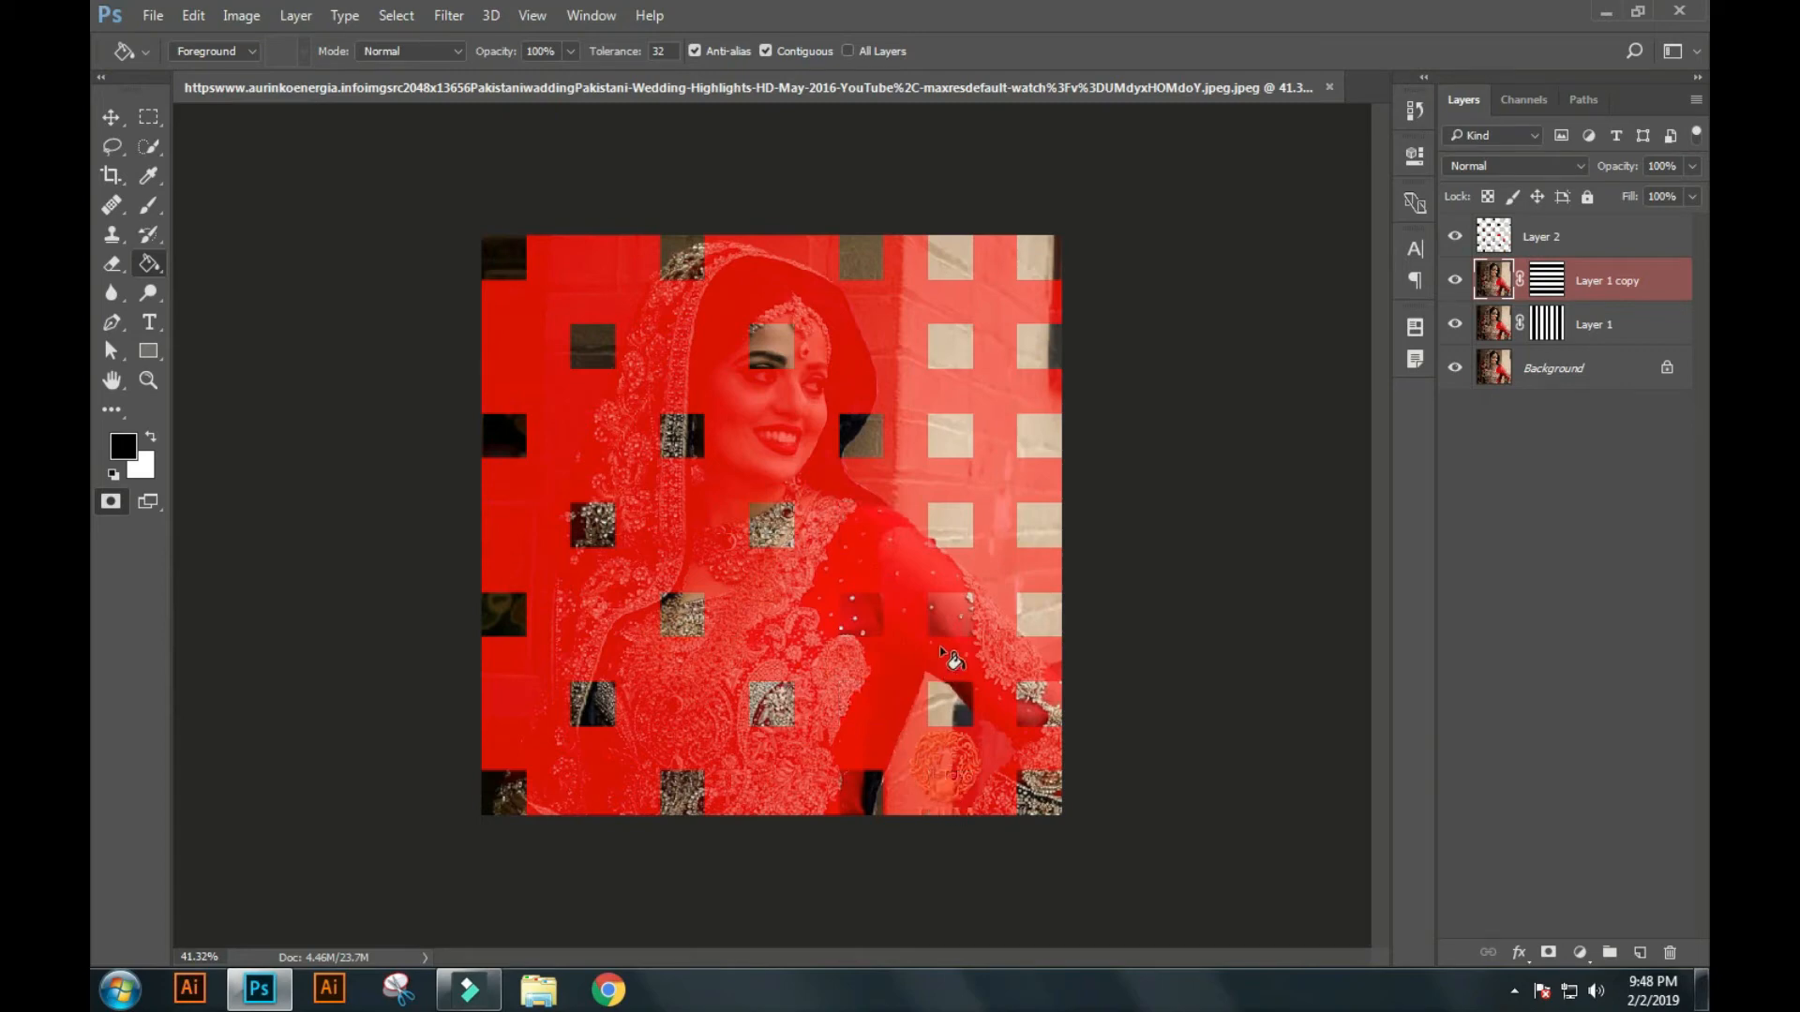
click(956, 437)
click(961, 282)
click(1038, 352)
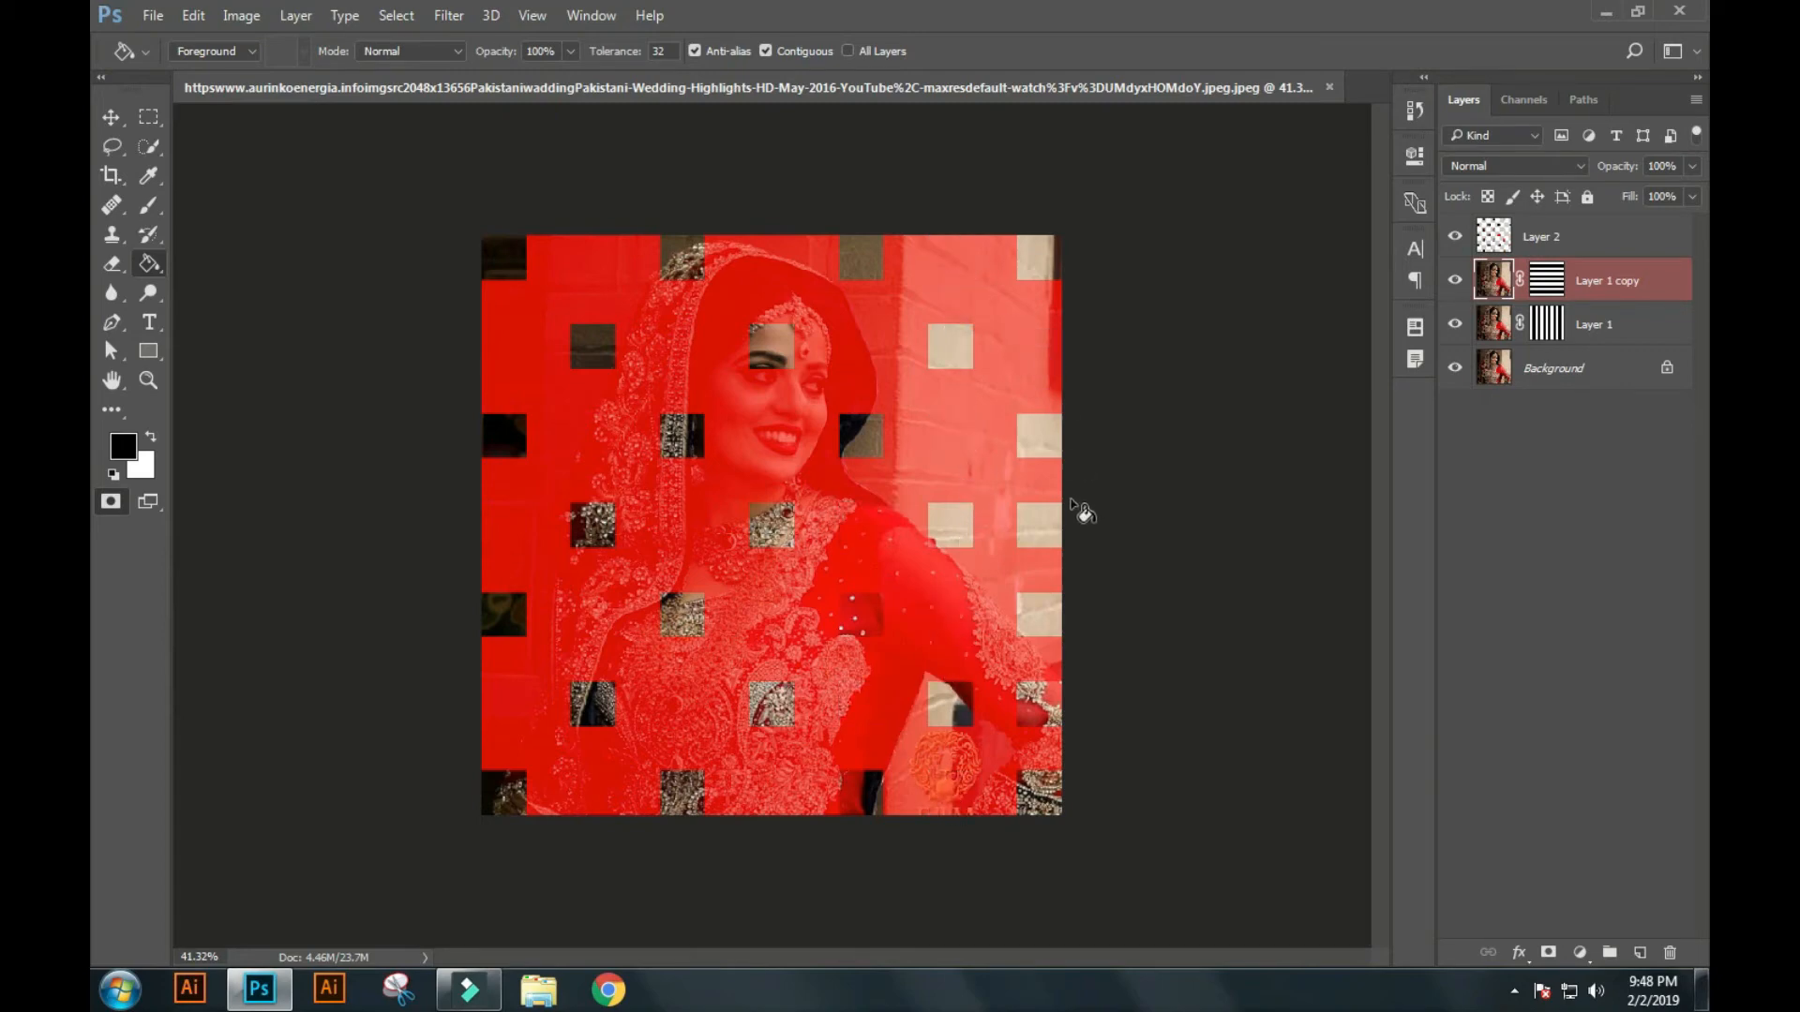
click(1046, 709)
Copy the selected squares to a new layer placed directly above the Background, and move Layer 2 below Layer 1 copy.
key(q)
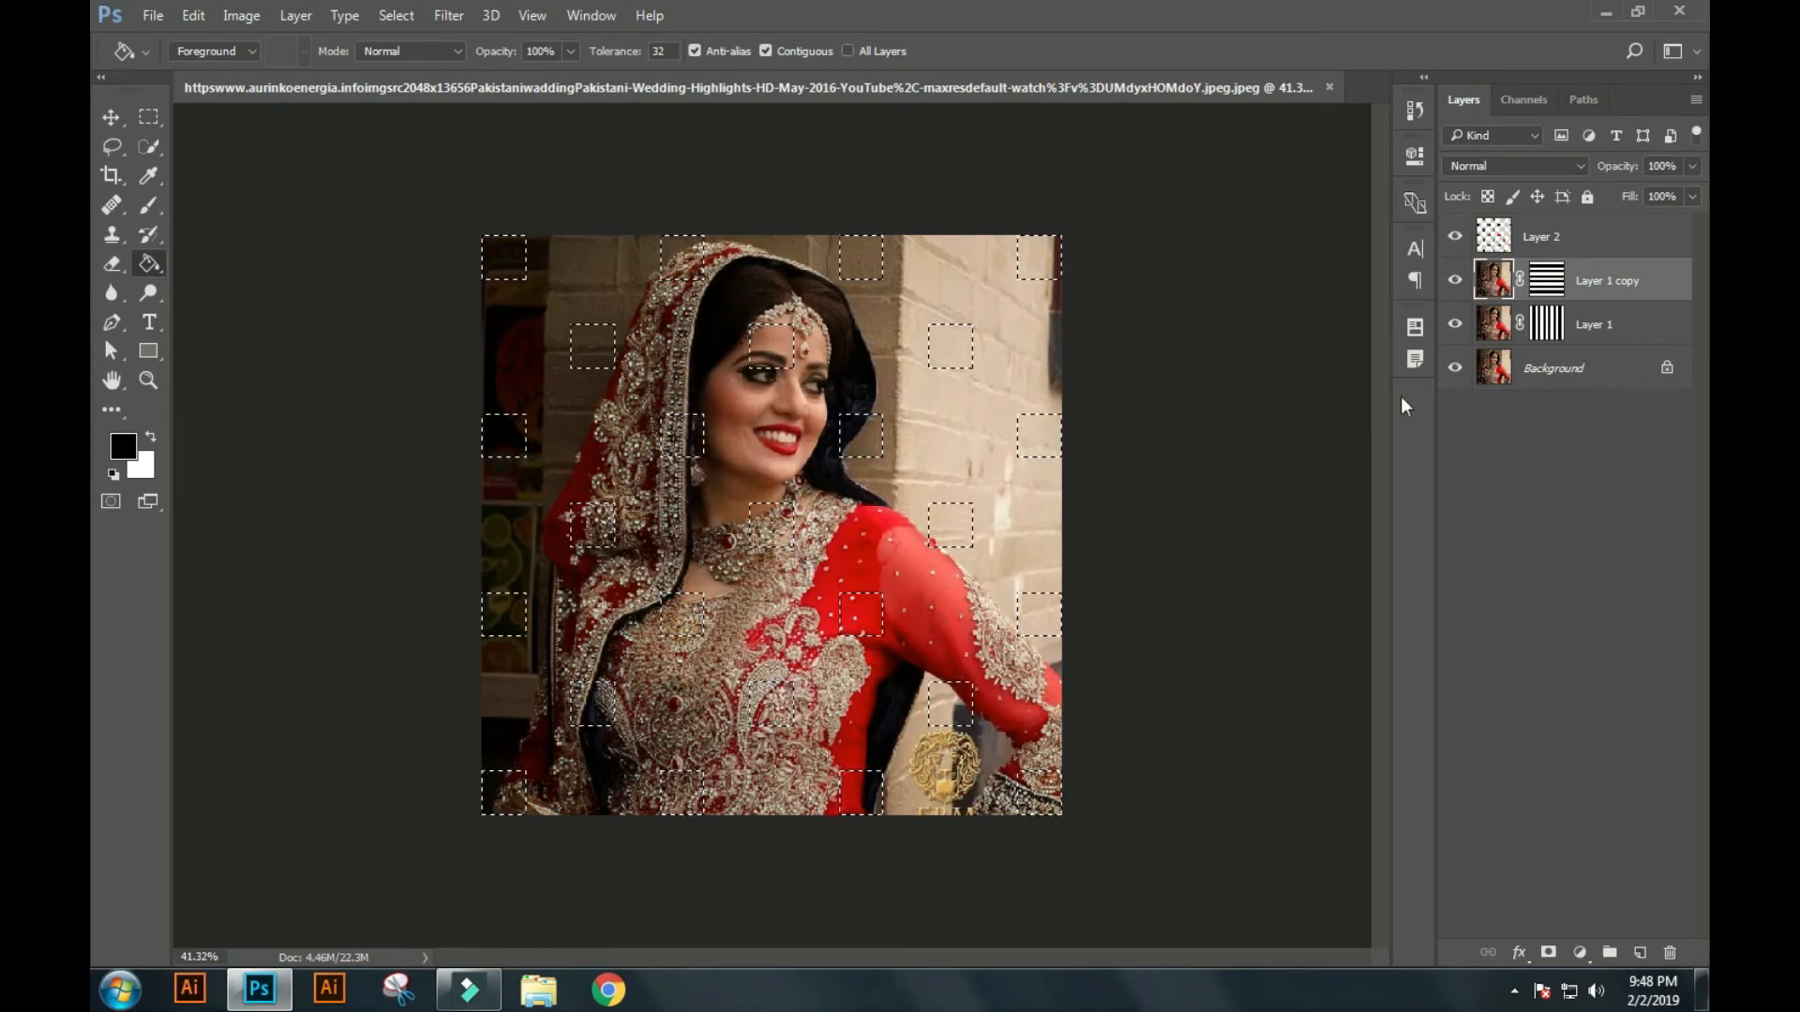
key(ctrl+j)
drag(1547, 287, 1580, 382)
drag(1560, 238, 1567, 289)
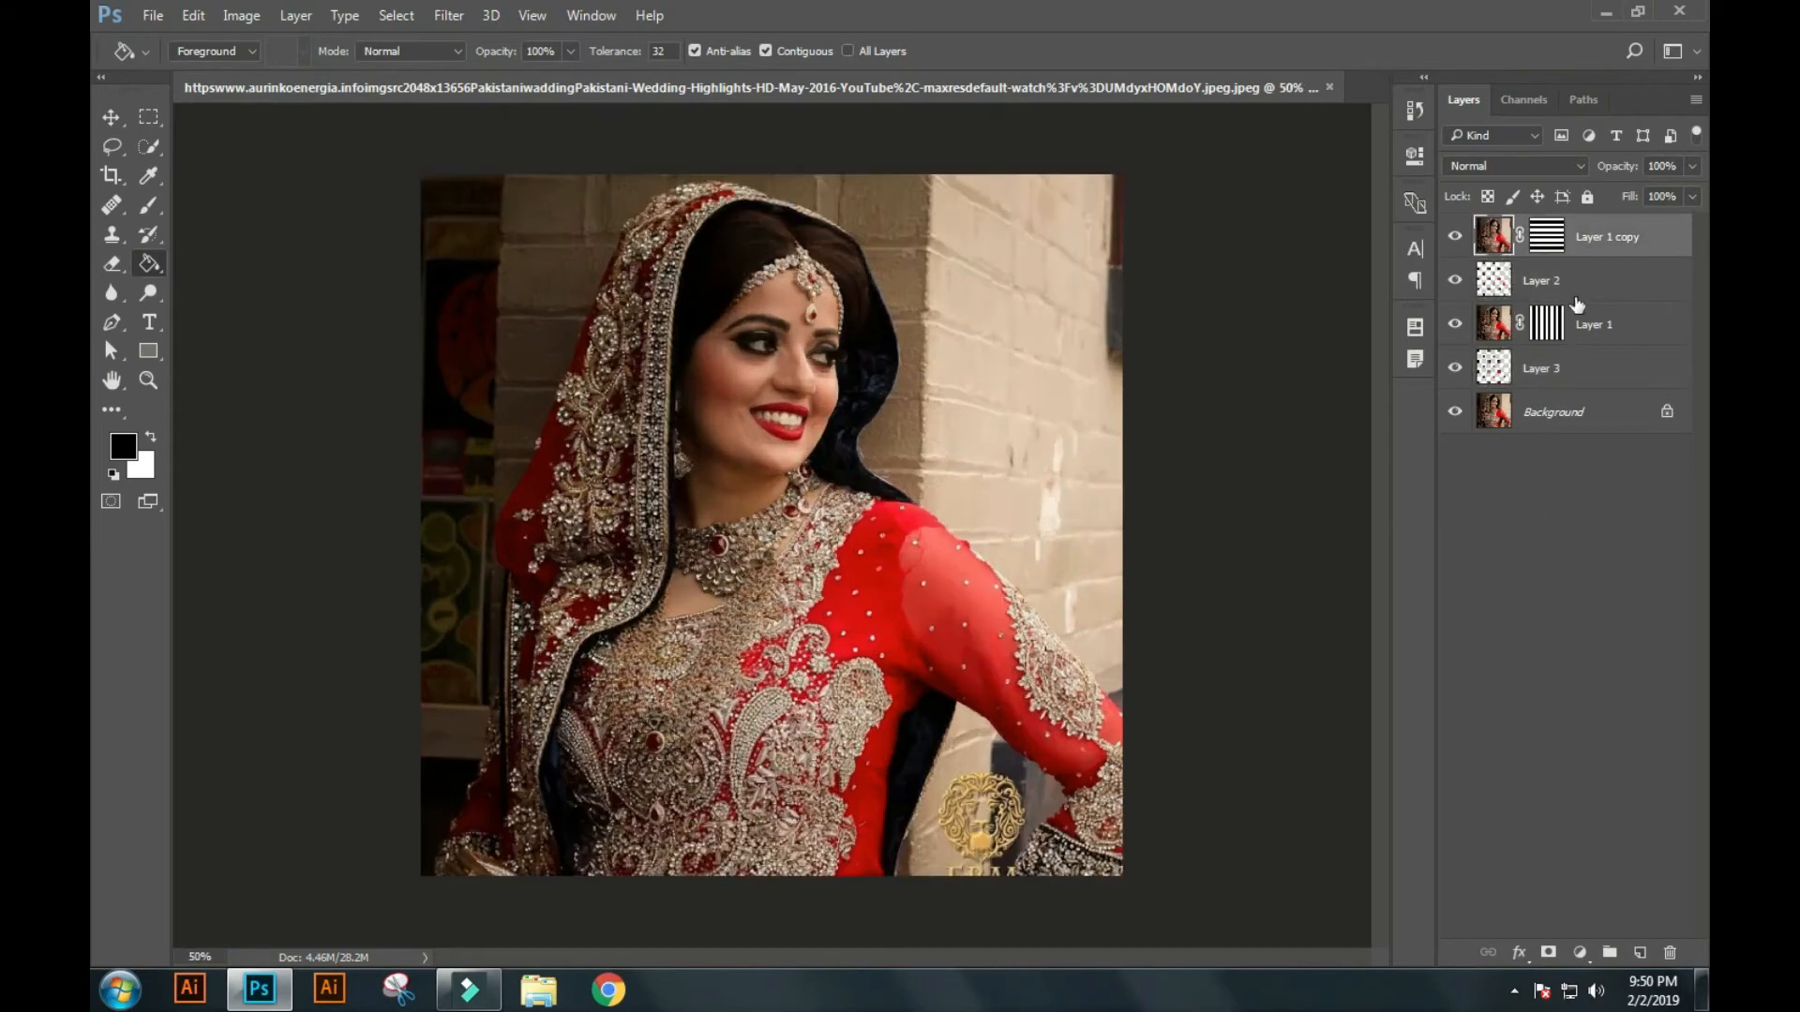
Add a black Outer Glow to Layer 2 with Normal blend mode, 100% opacity, 5% spread and 50 px size.
click(1587, 286)
click(1518, 953)
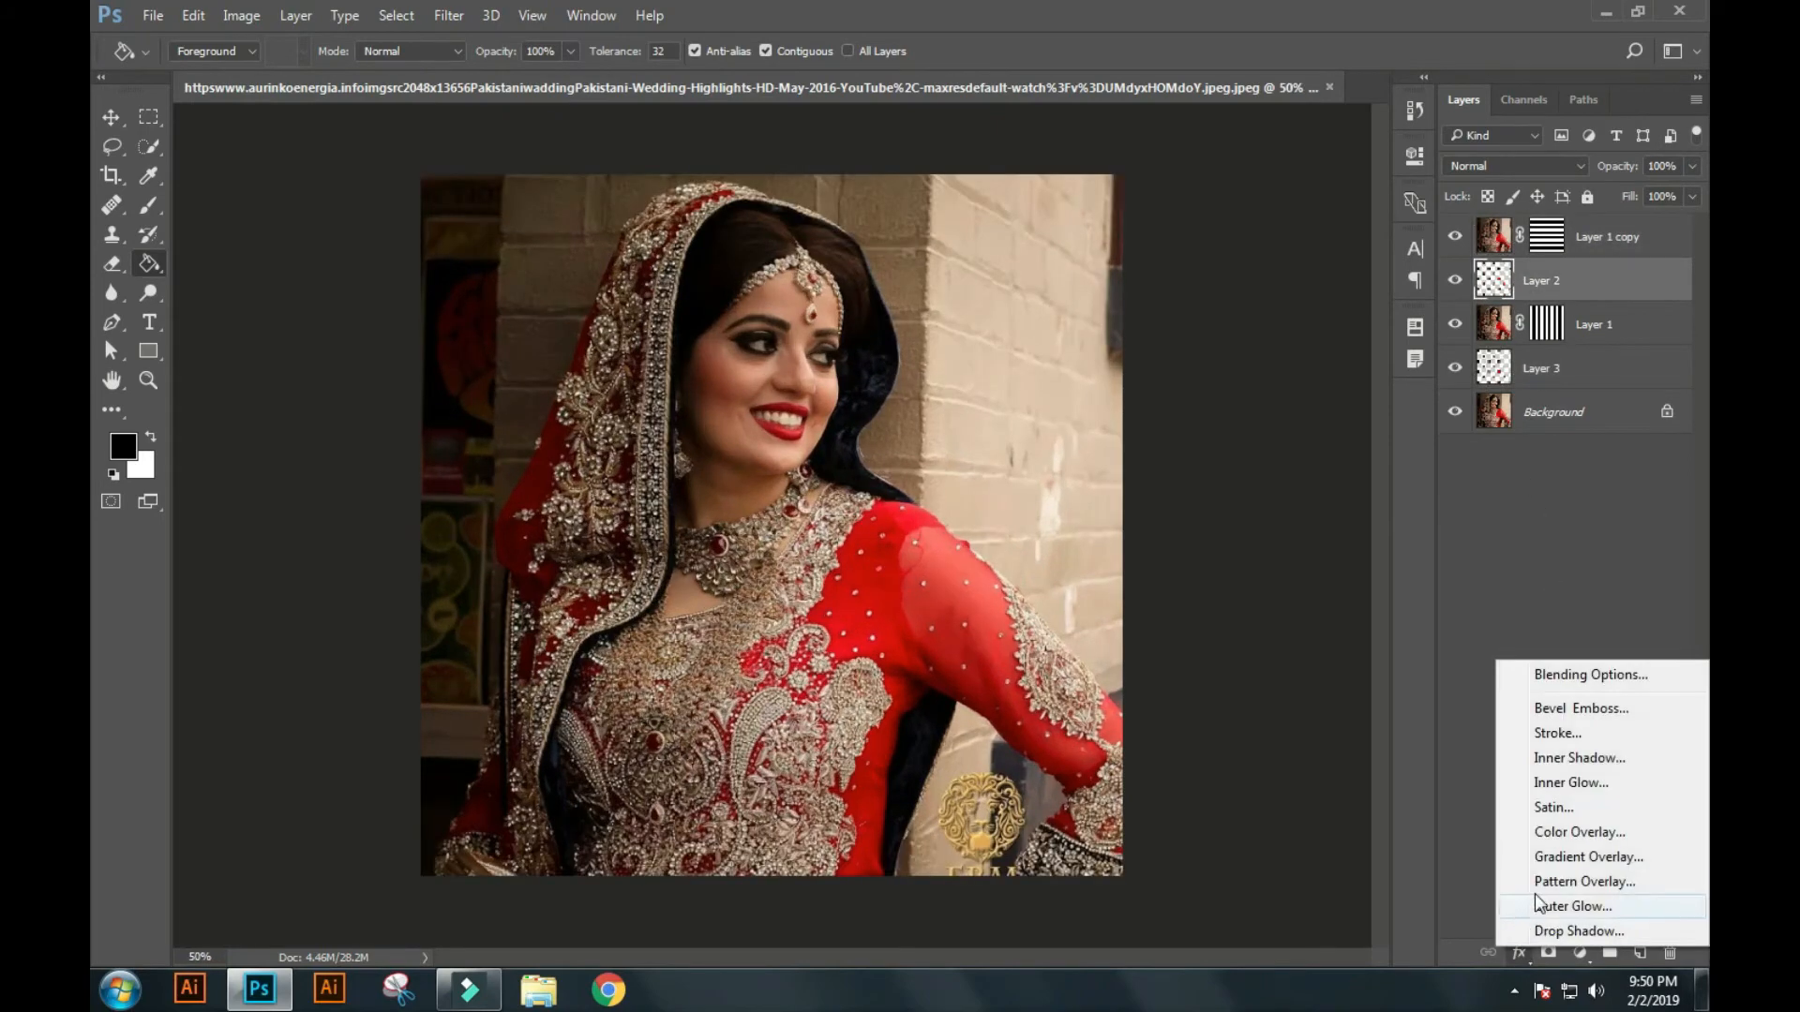
click(1564, 907)
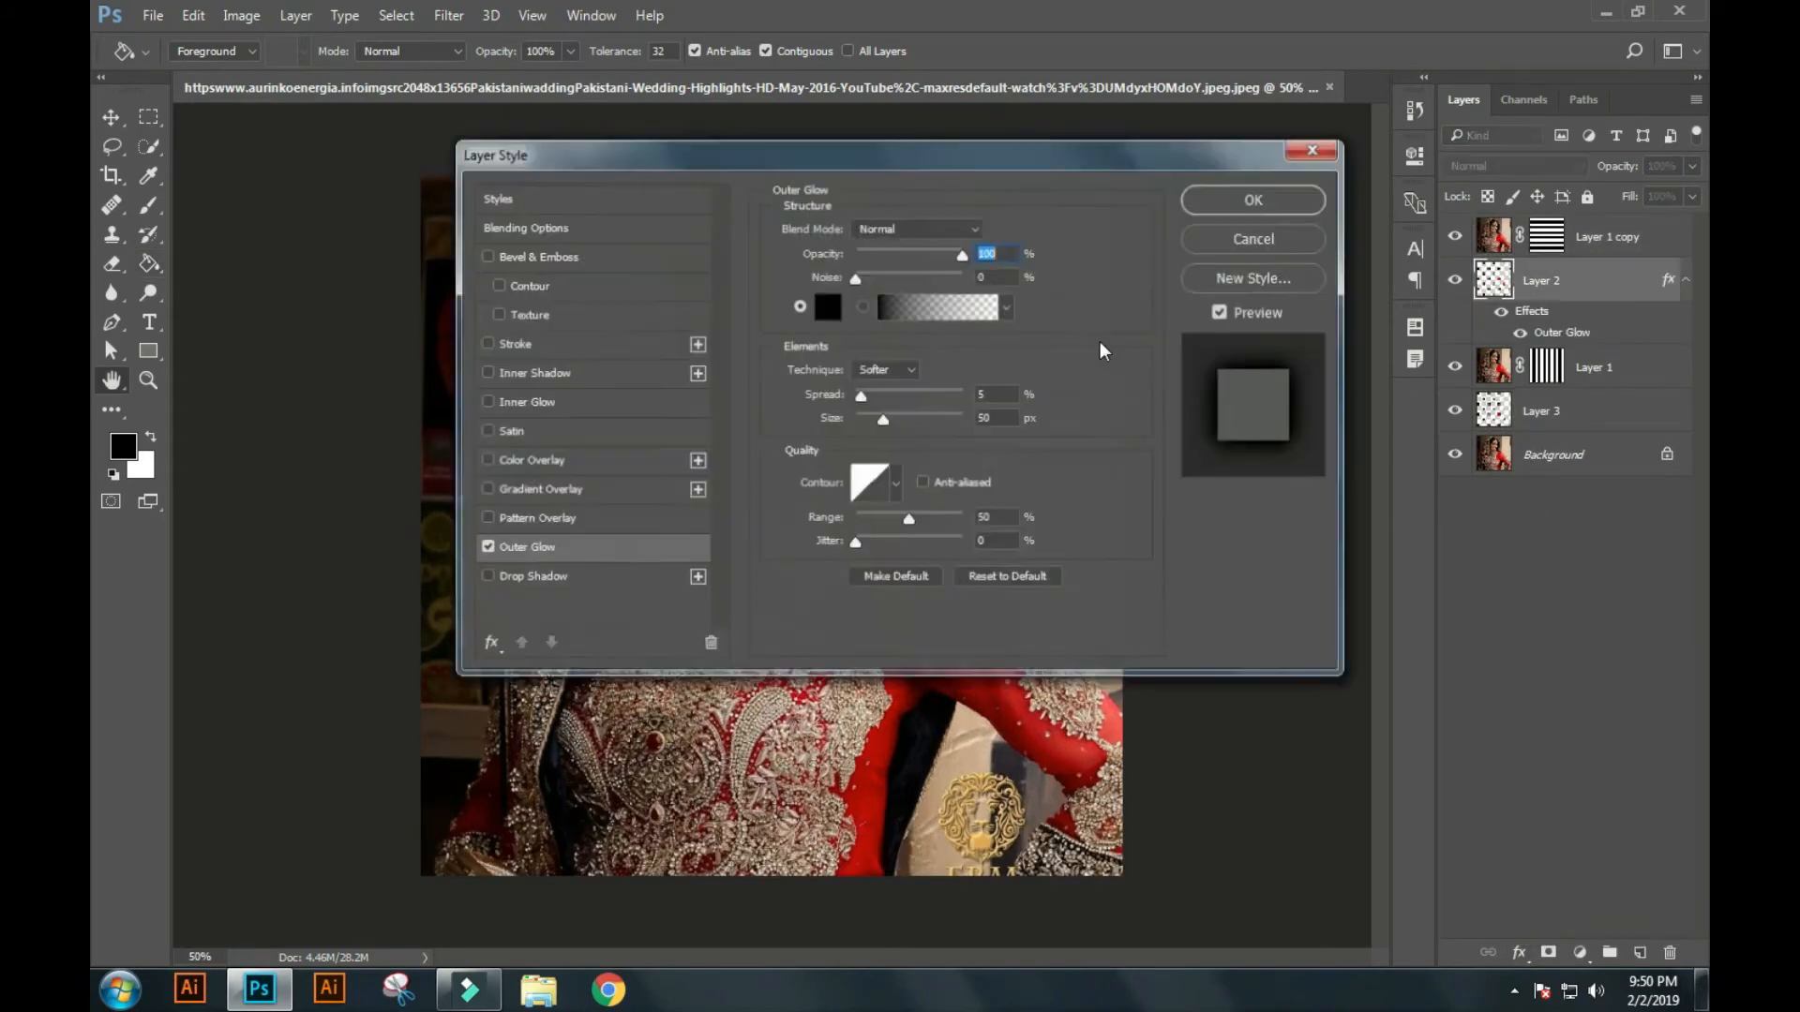
click(936, 228)
click(879, 250)
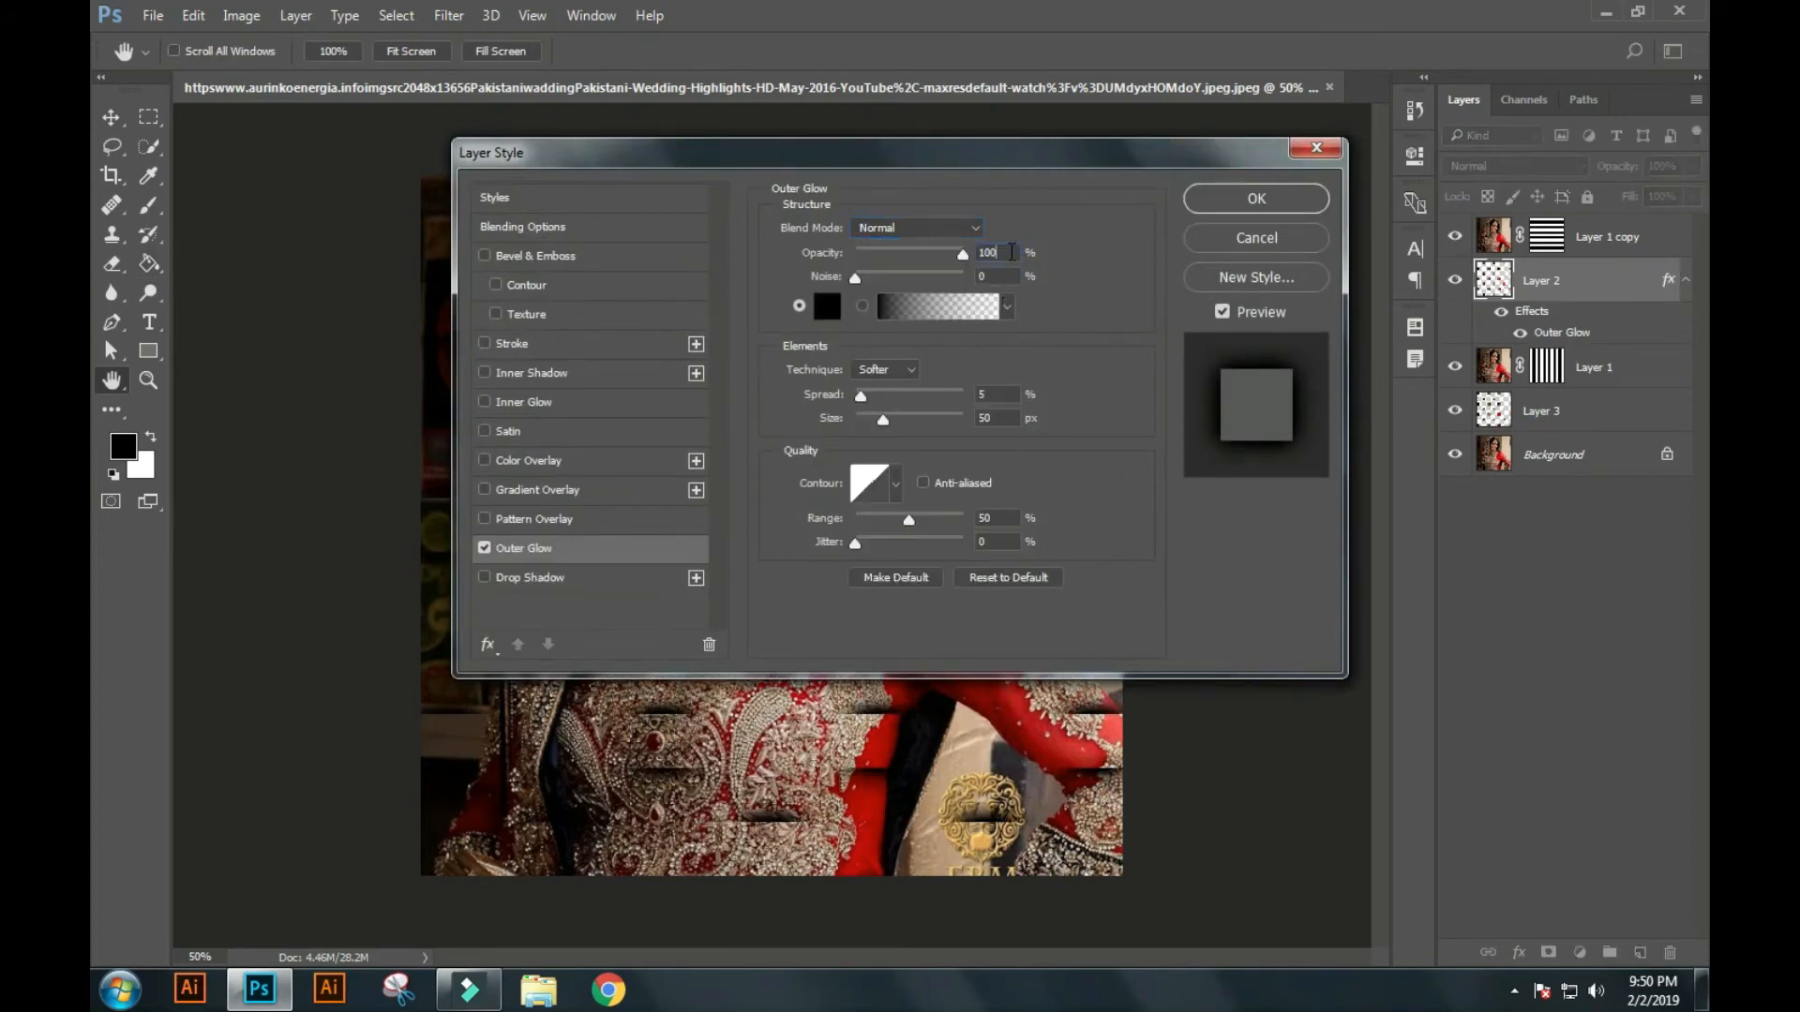
click(1256, 200)
Add a black Outer Glow to Layer 3 with Normal blend mode, 100% opacity, 5% spread and 50 px size.
click(1601, 417)
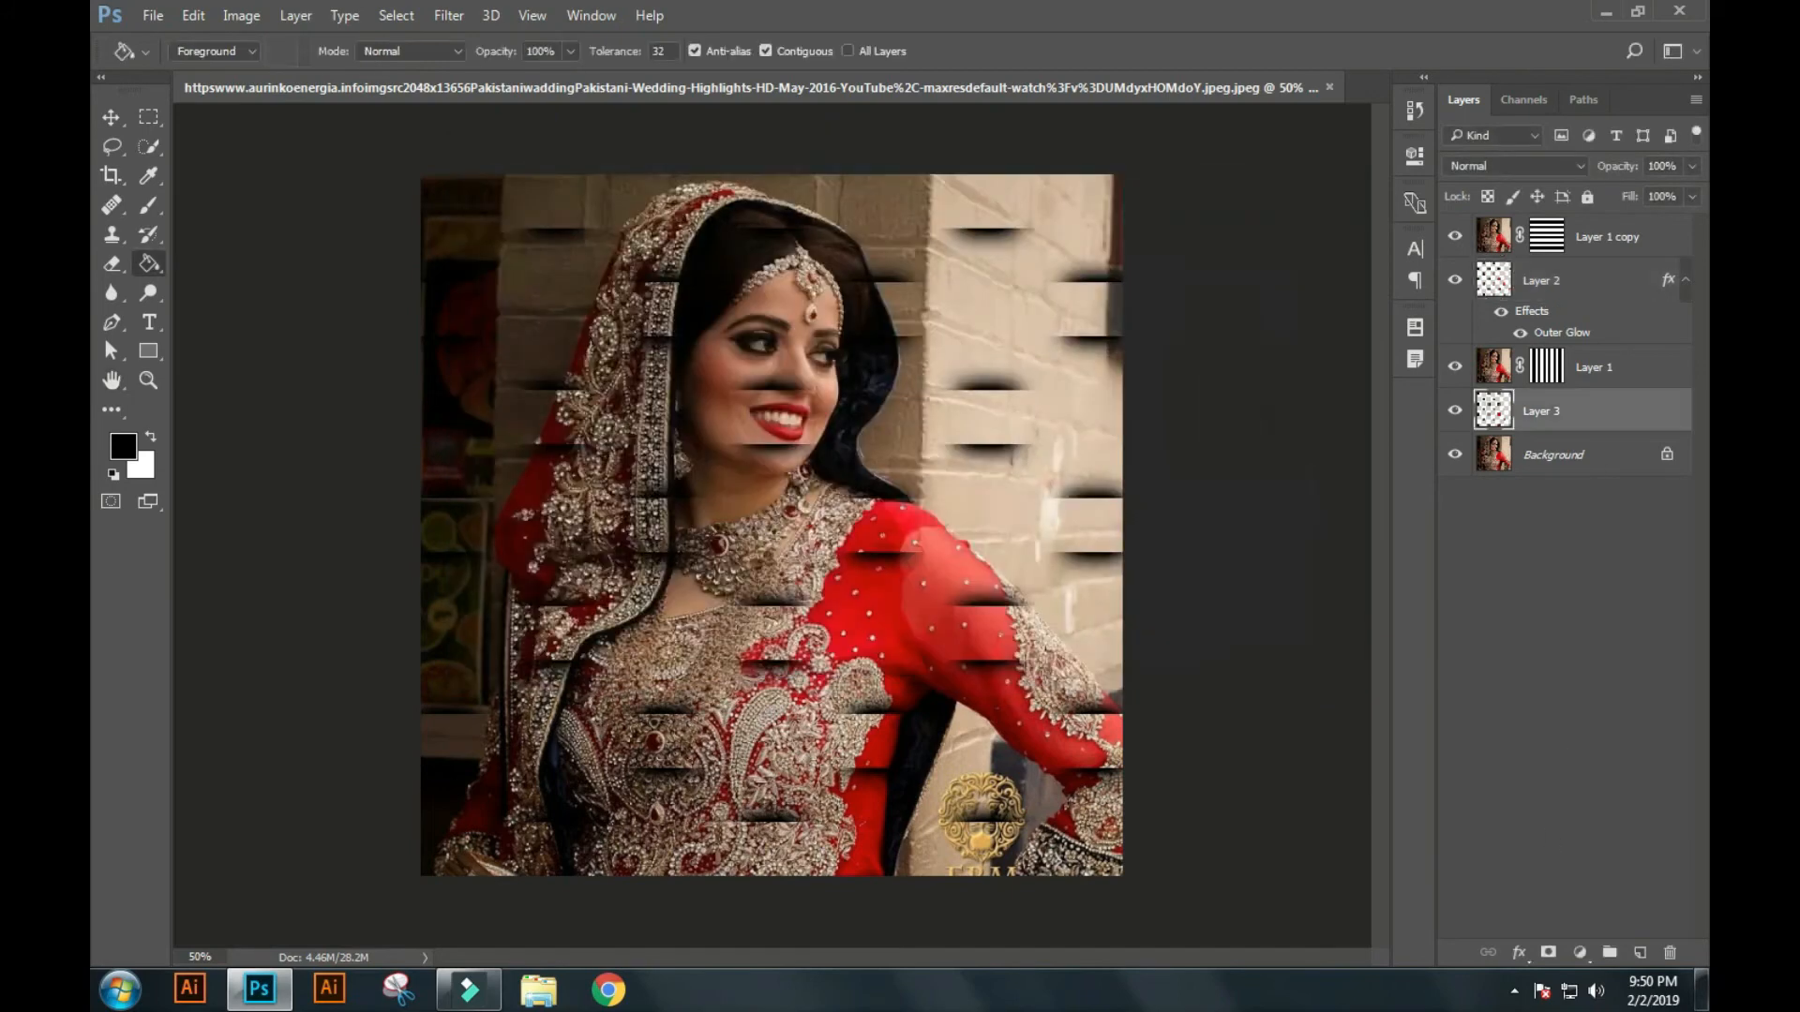
click(1530, 954)
click(1563, 902)
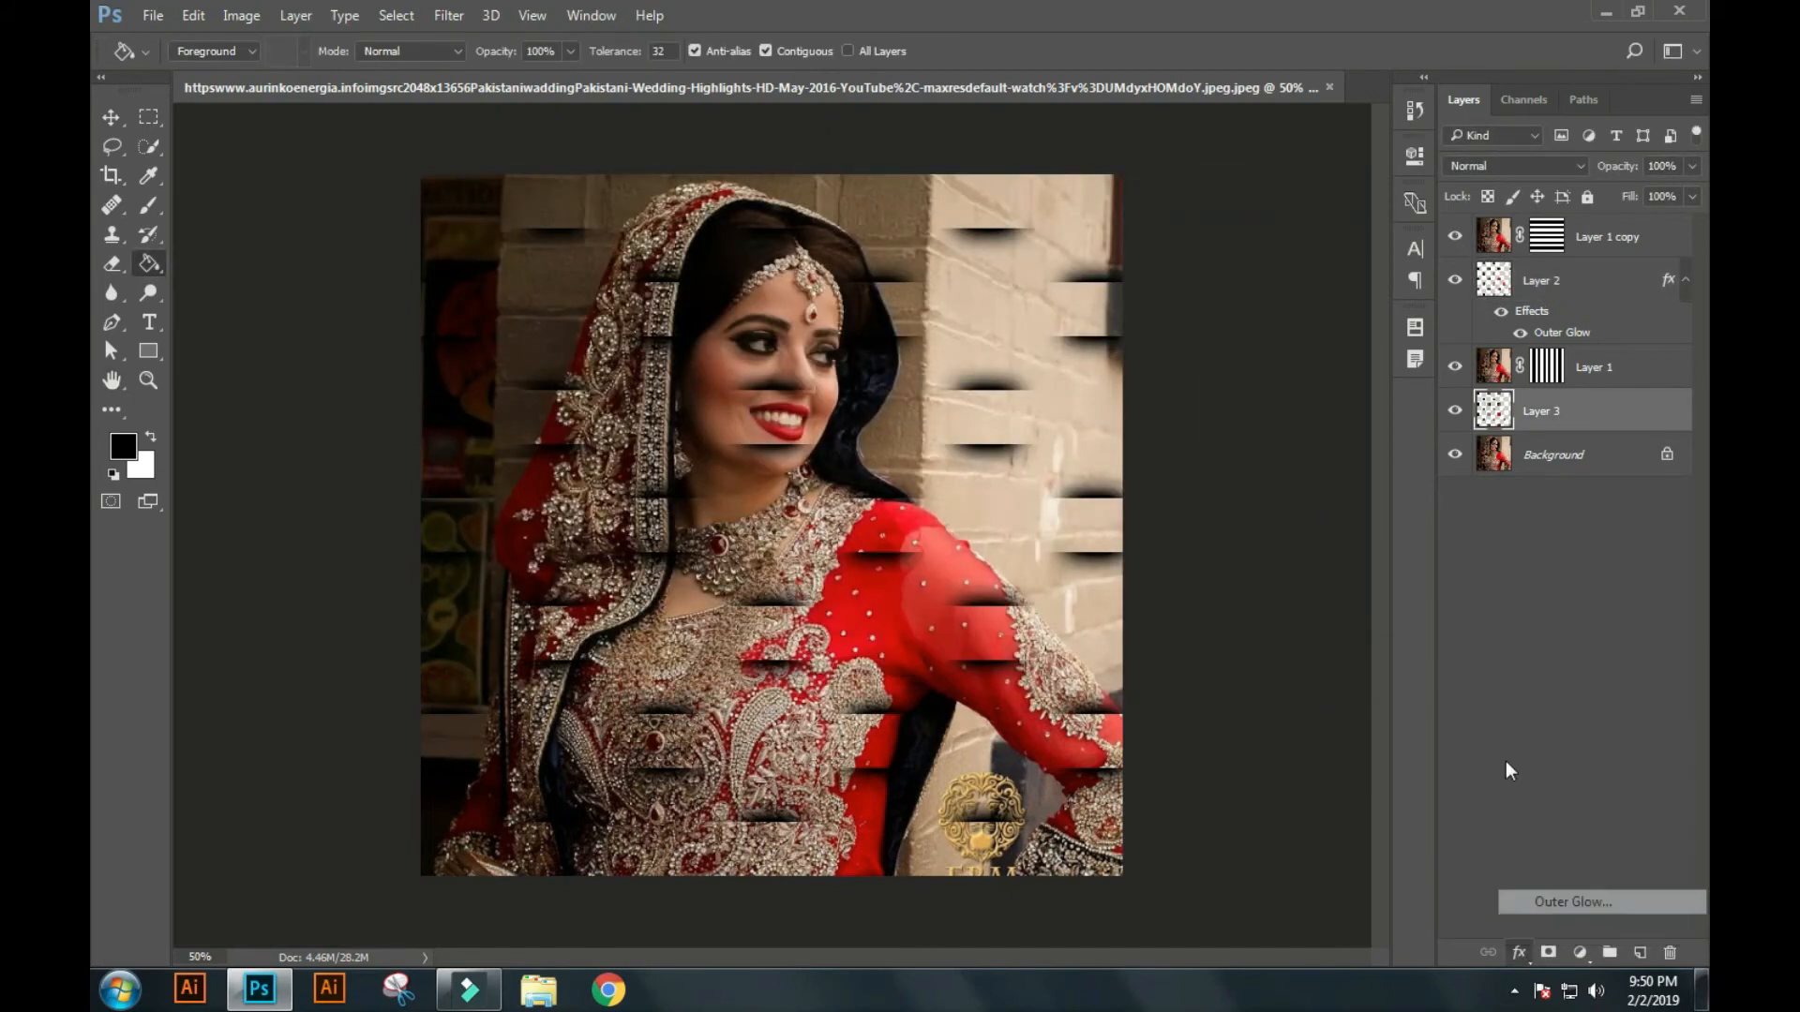
click(956, 230)
click(956, 241)
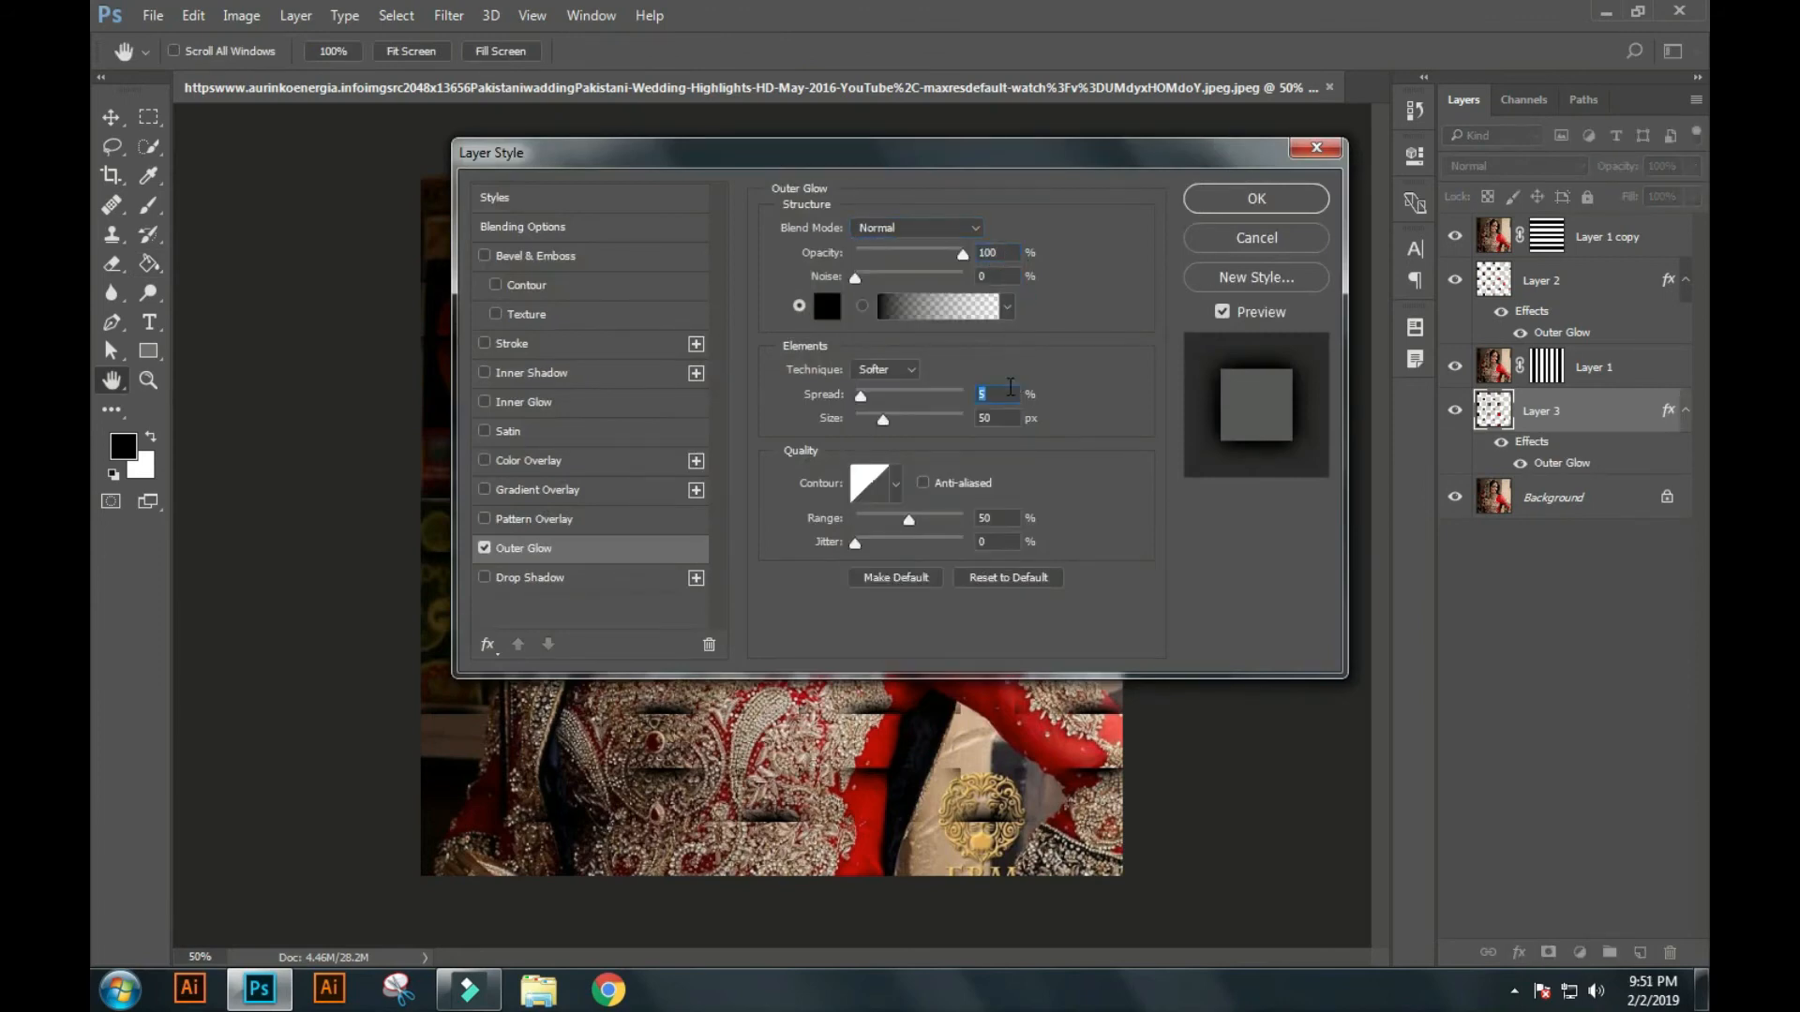
click(1218, 197)
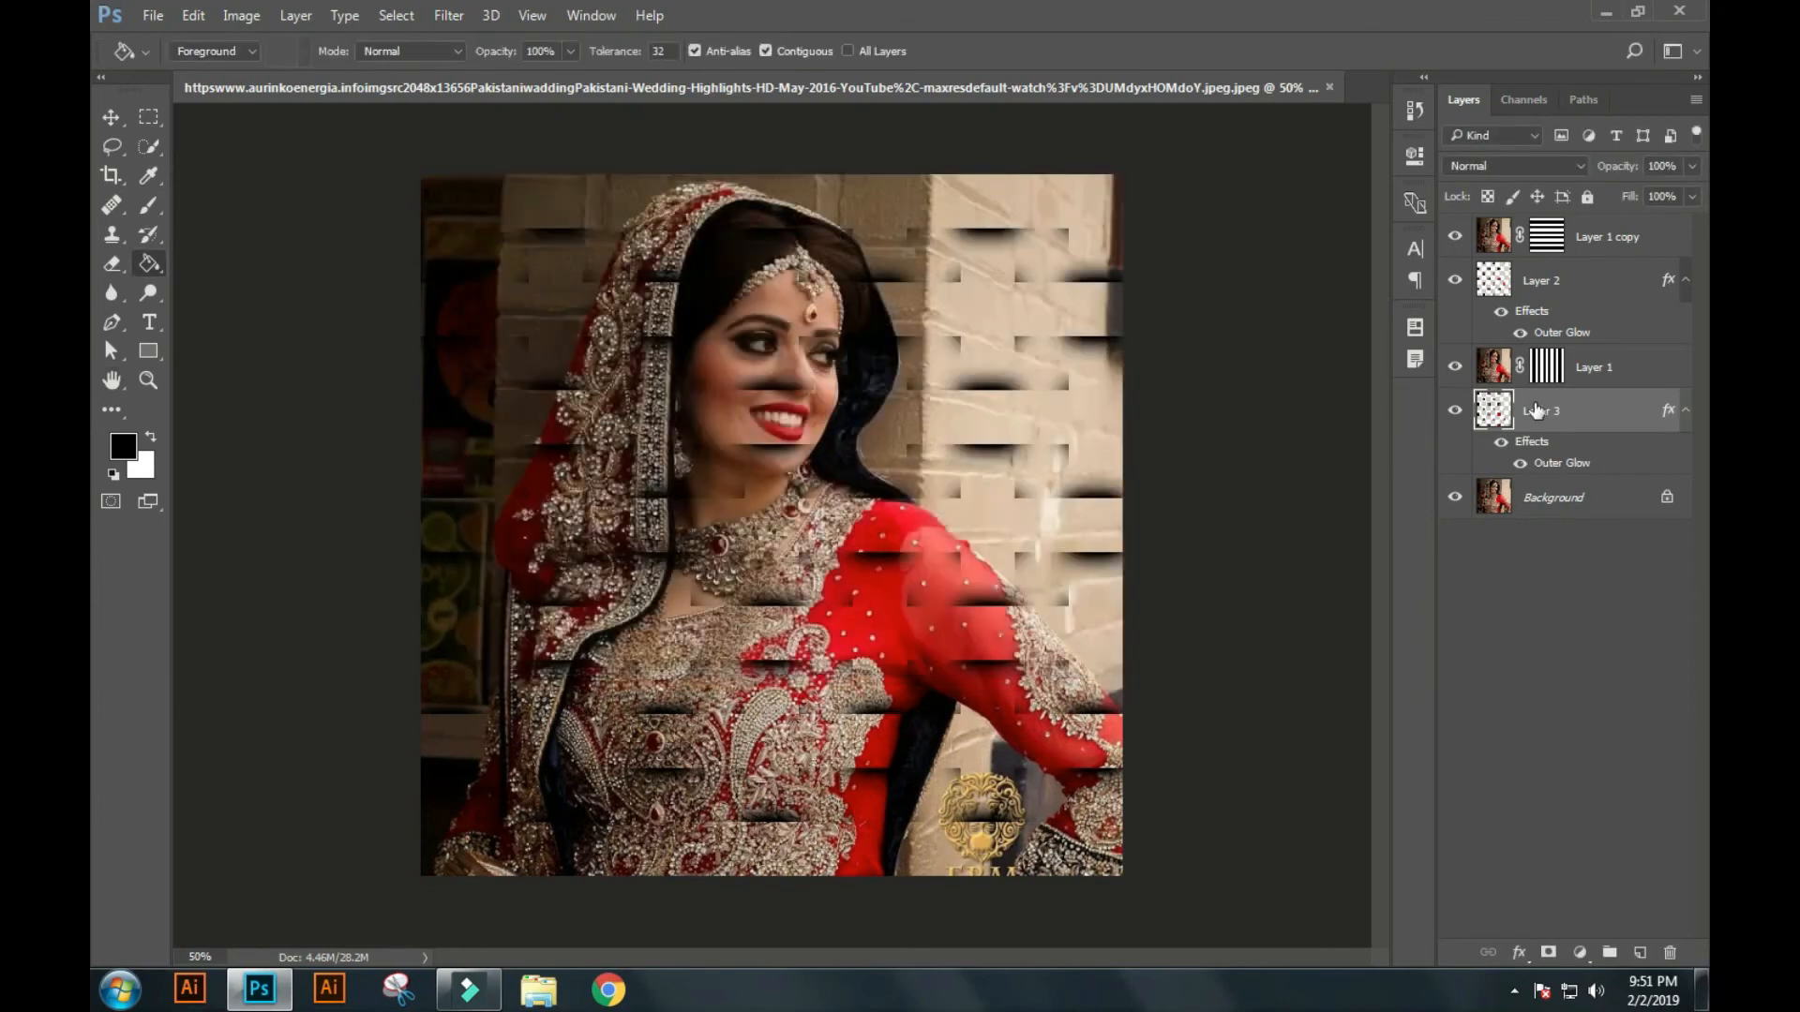
Move Layer 2 directly above Layer 1 copy and Layer 3 directly above Layer 1 in the layer order.
drag(1551, 287, 1564, 230)
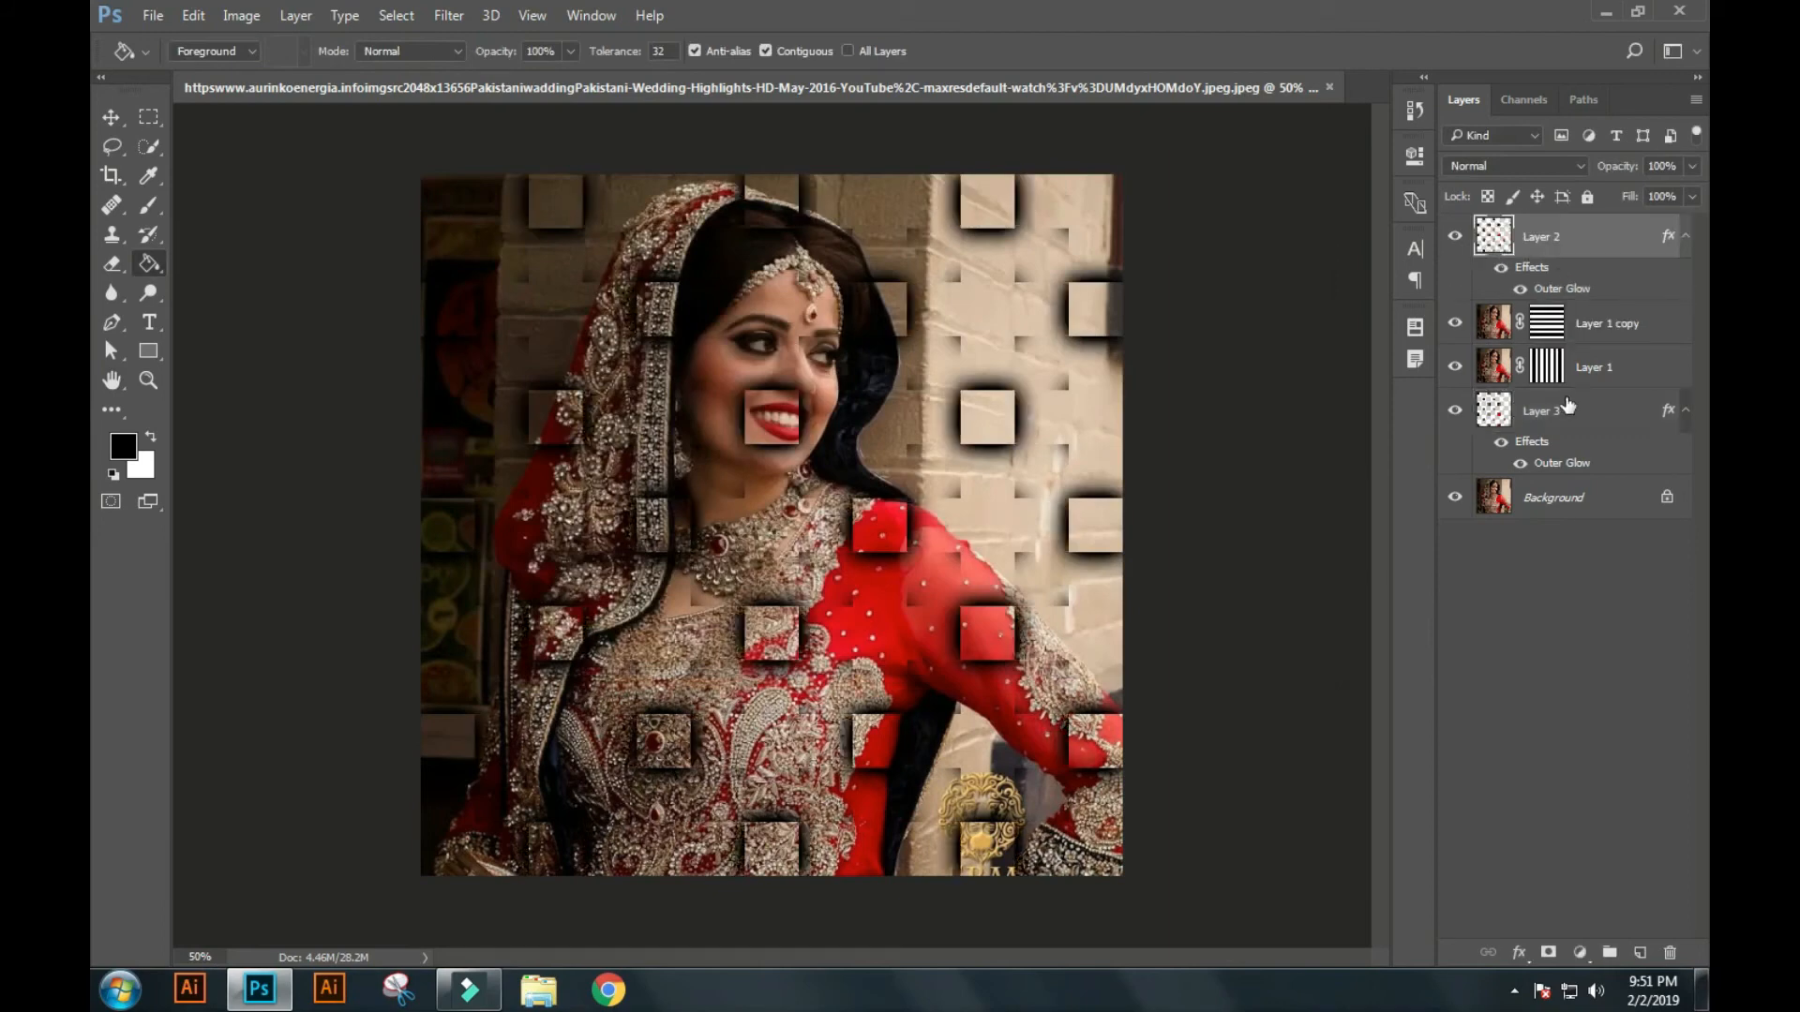
drag(1567, 414, 1584, 348)
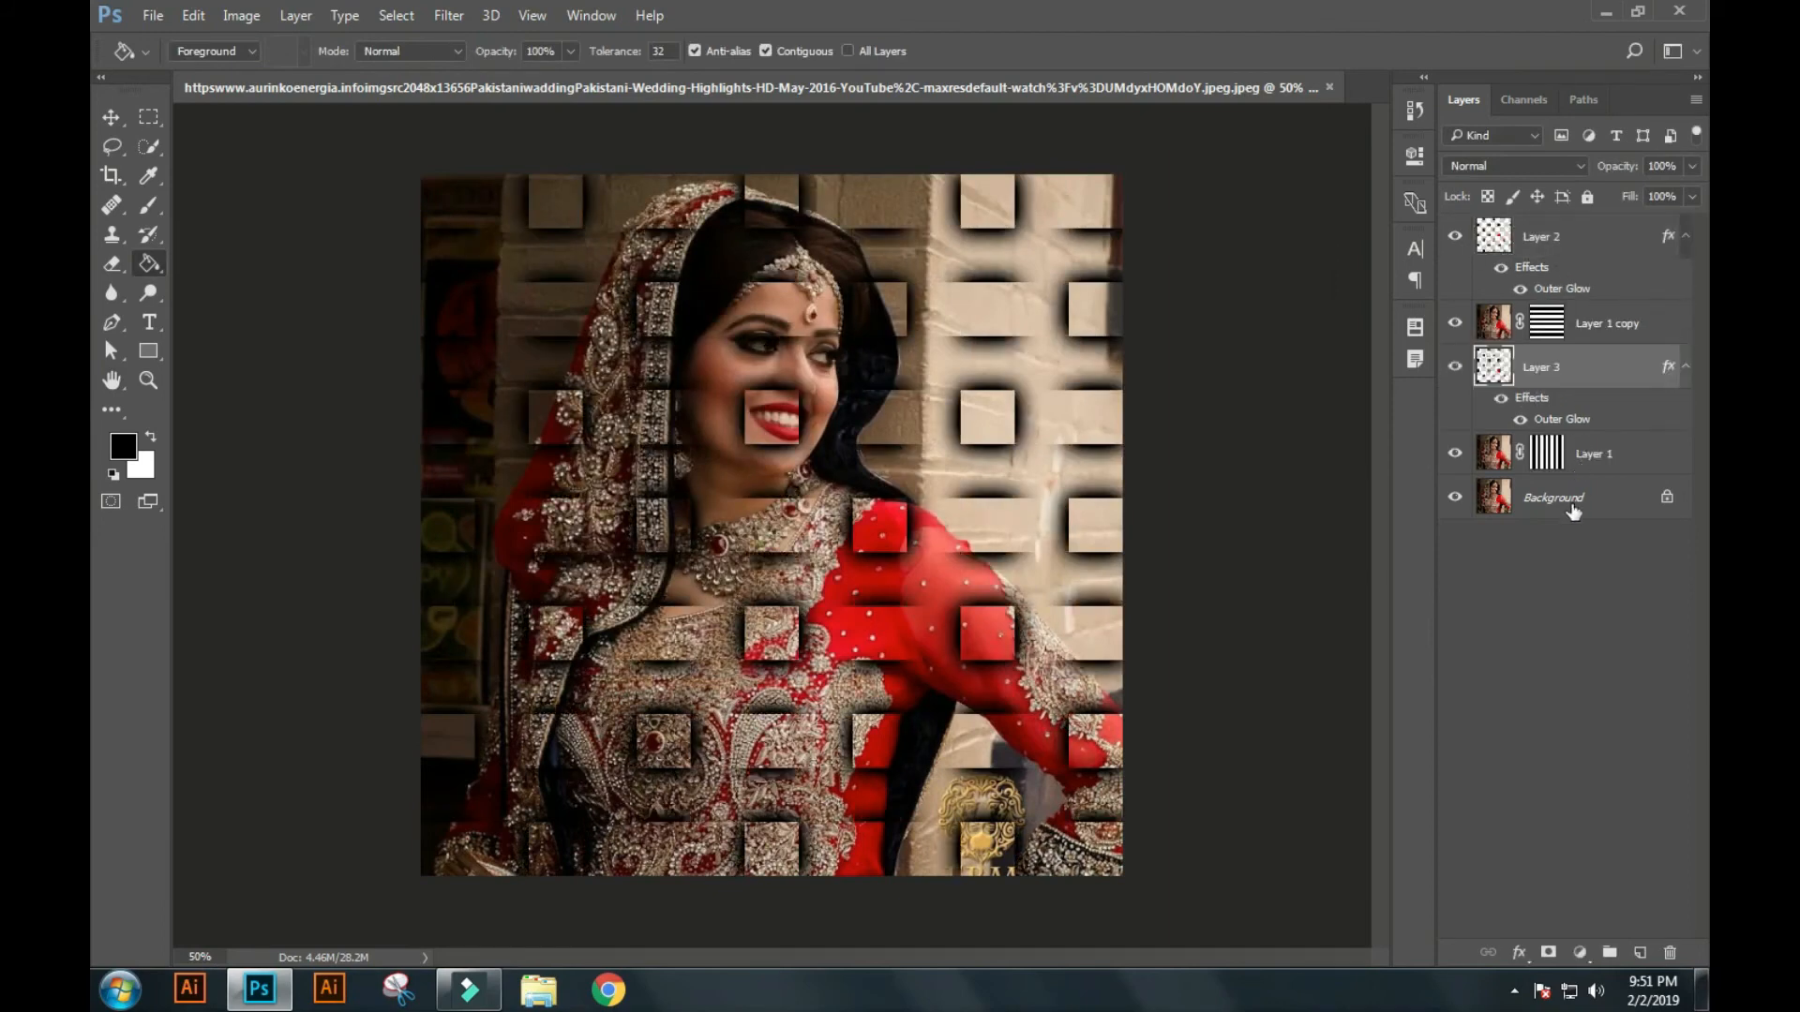
Fill the Background layer with black, and clip Layer 3 to Layer 1 and Layer 2 to Layer 1 copy.
click(1579, 503)
key(alt+BackSpace)
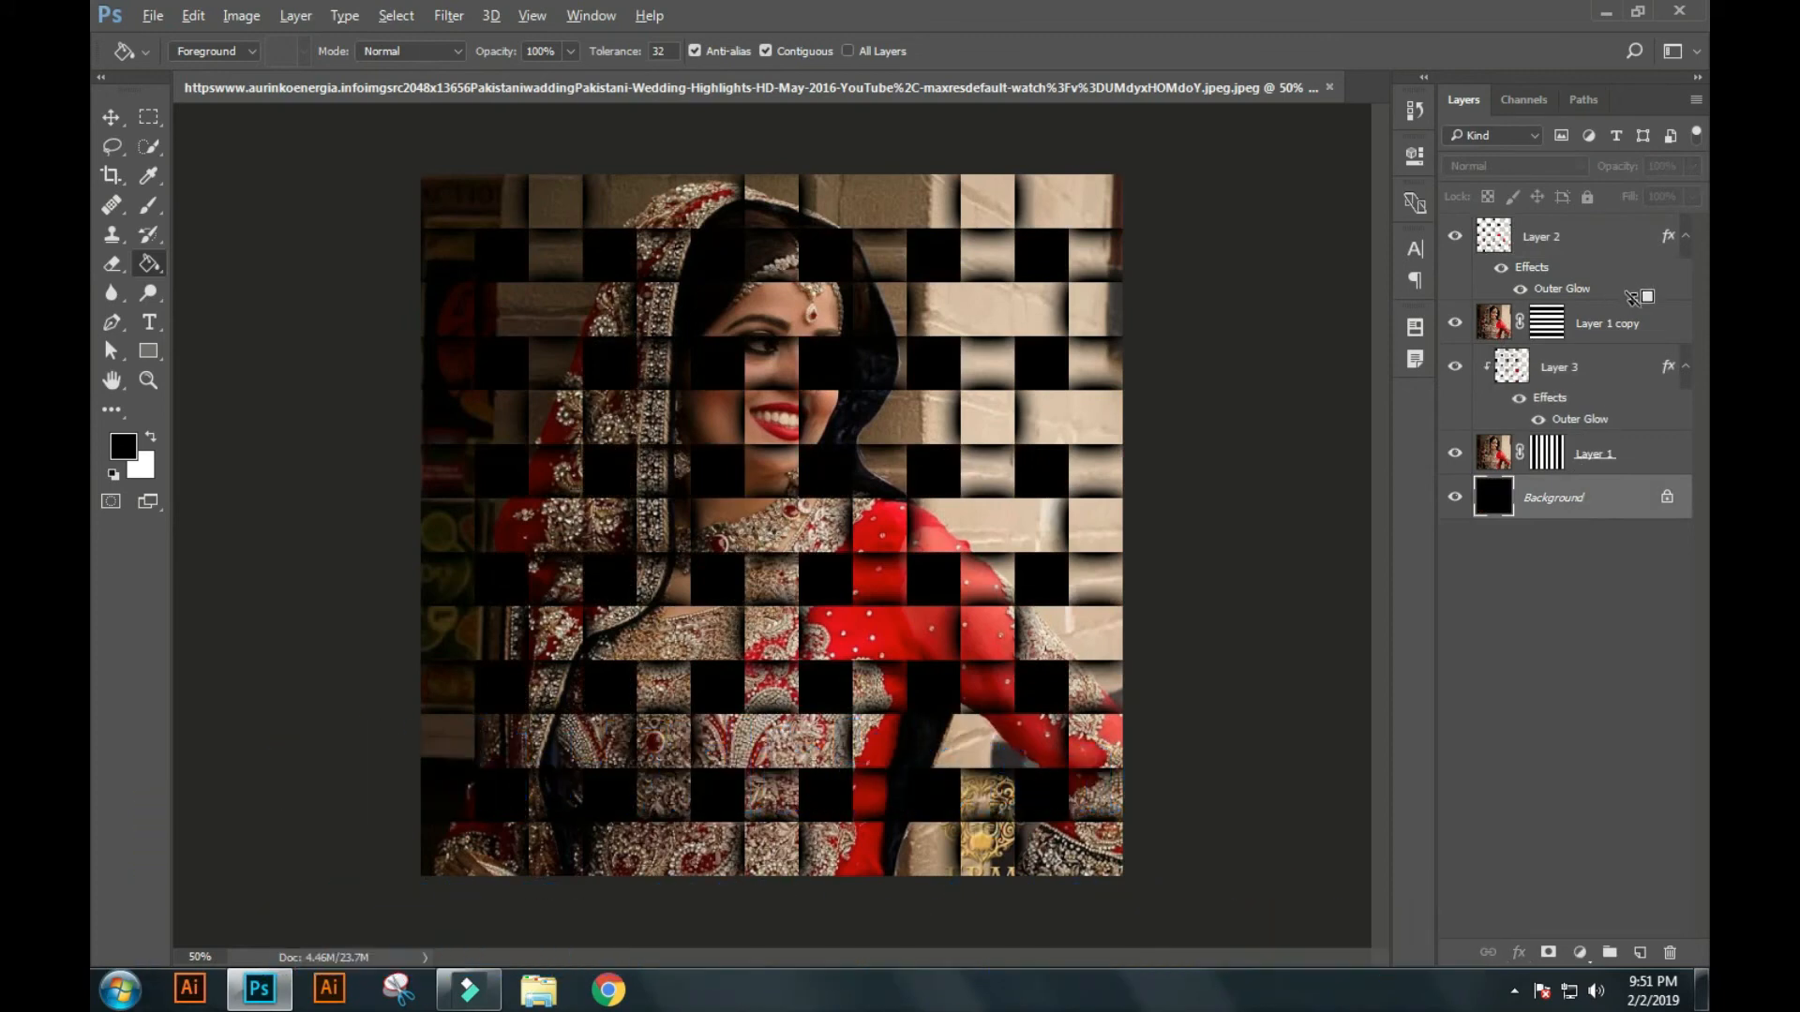
key(ctrl+alt+g)
scroll(362, 216, up, 1)
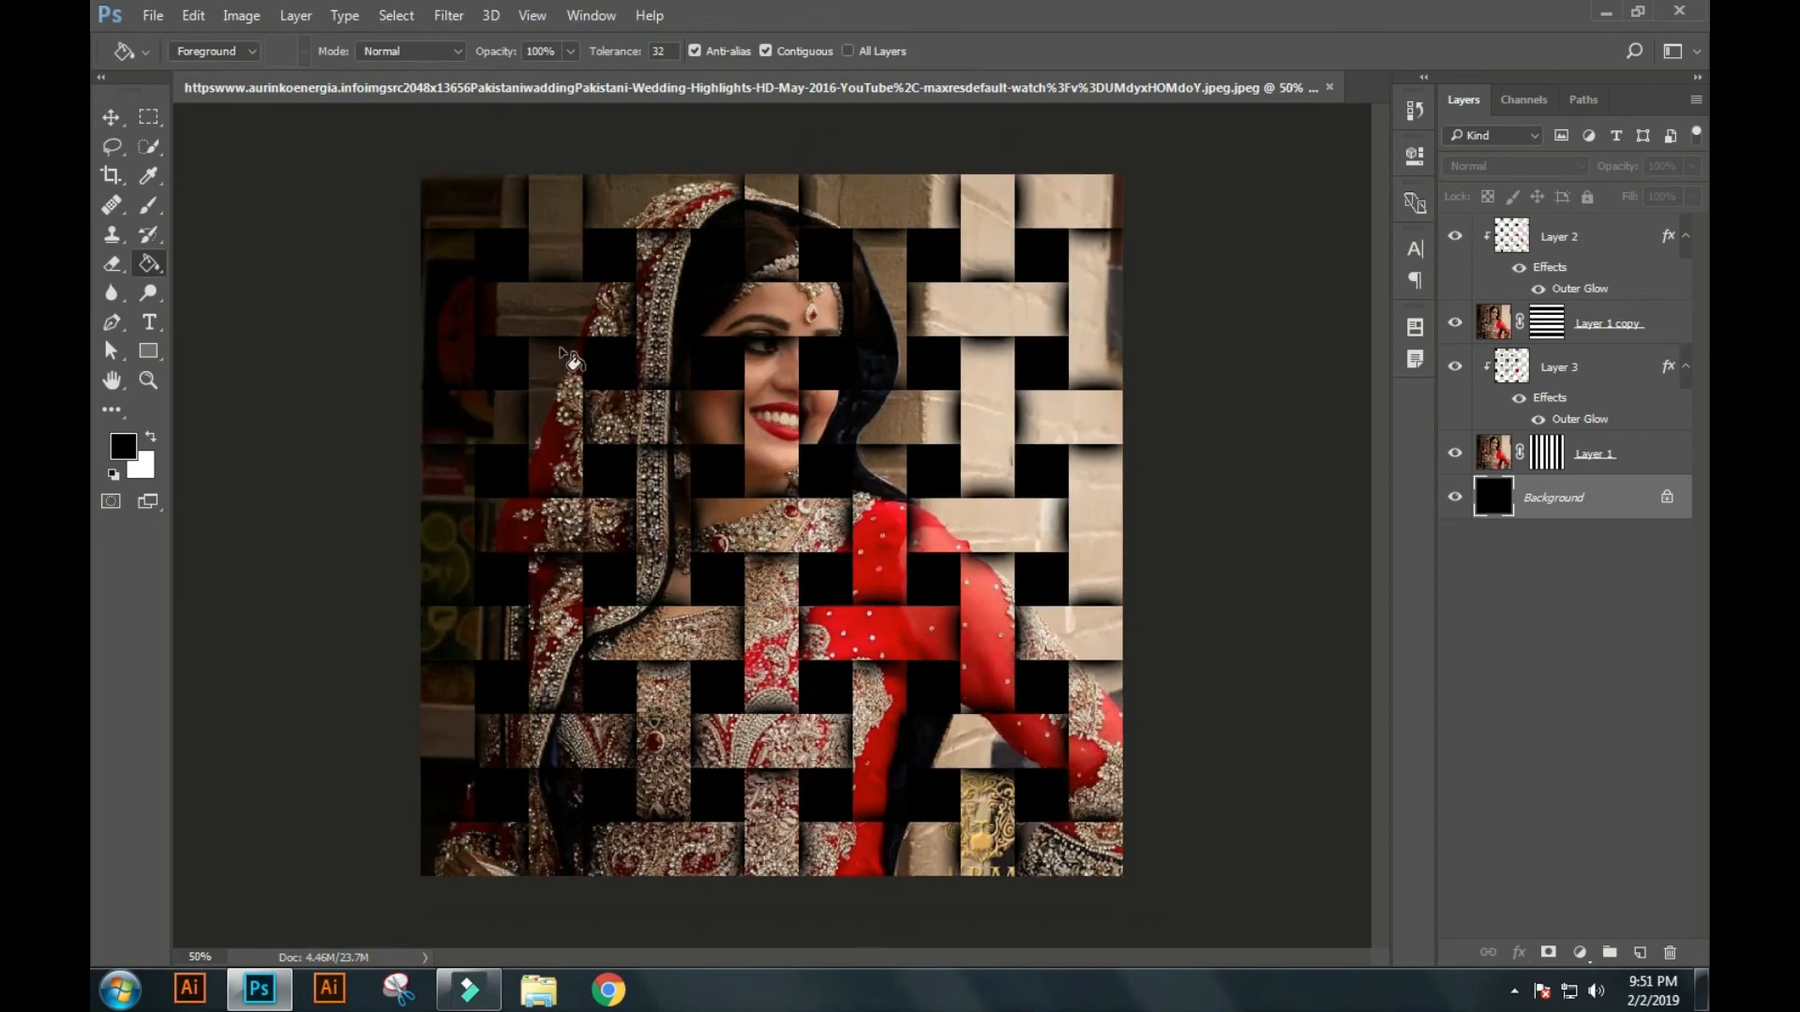
scroll(542, 339, up, 1)
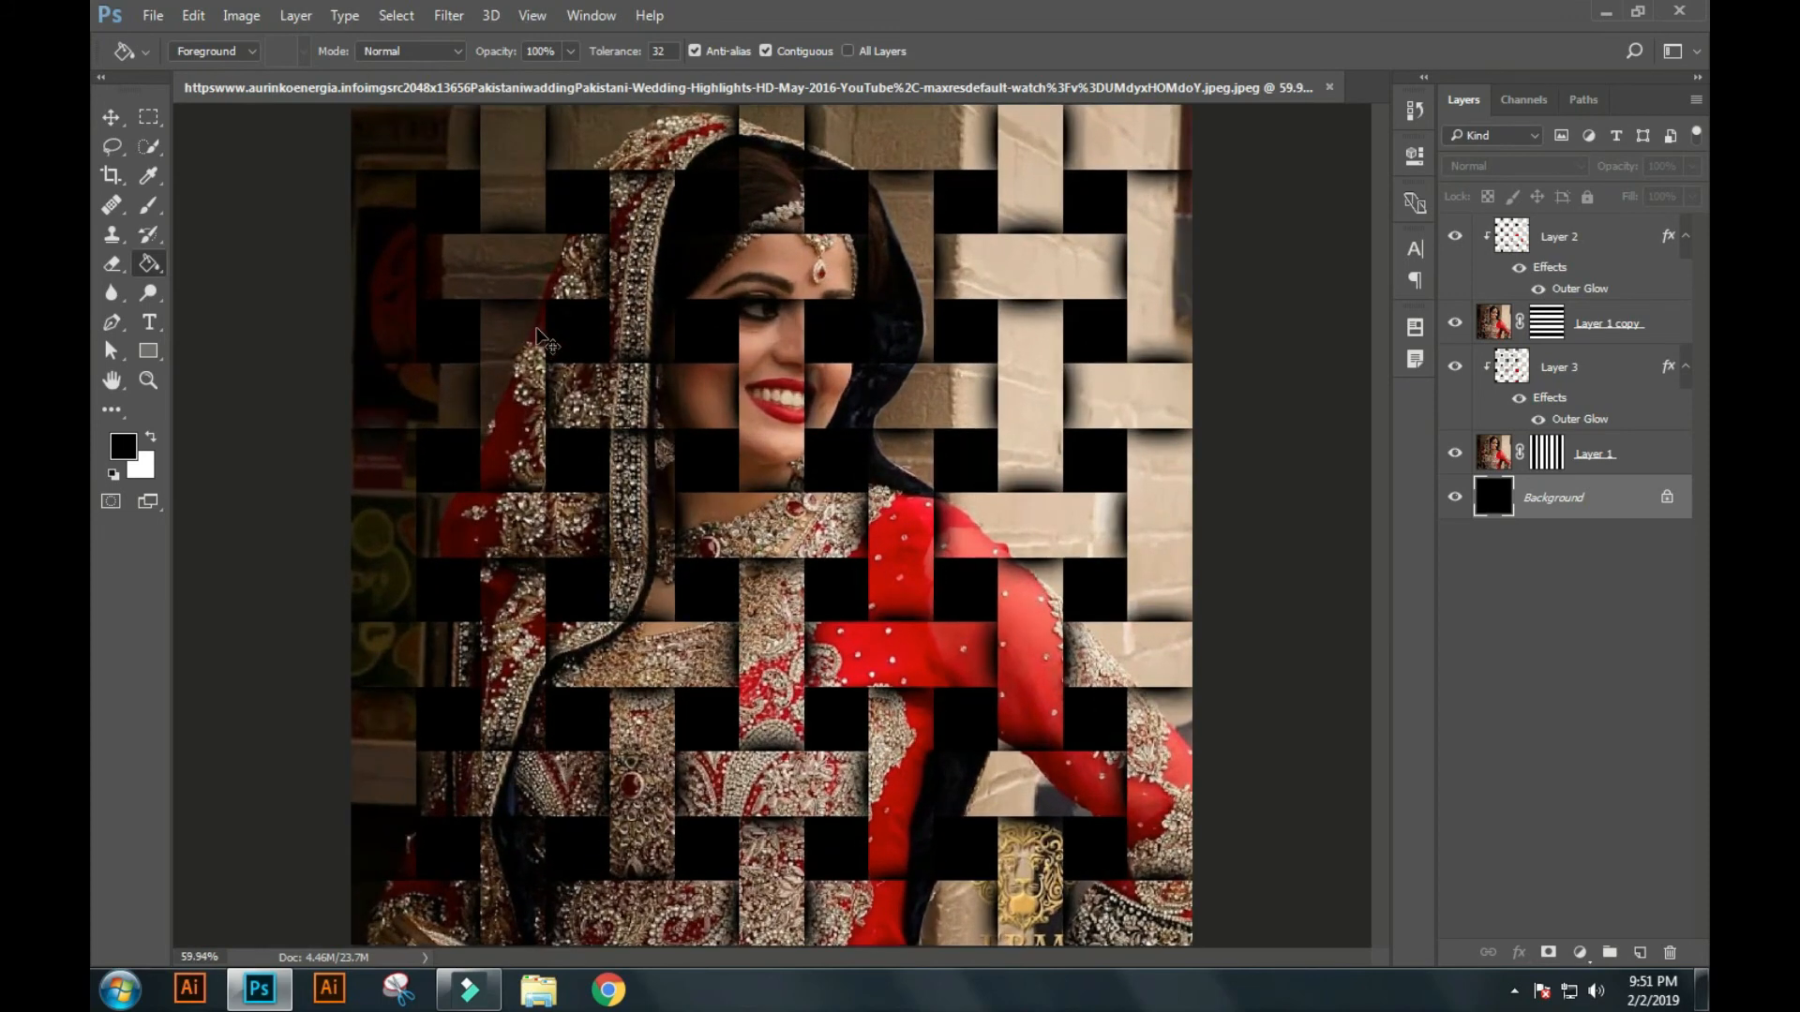